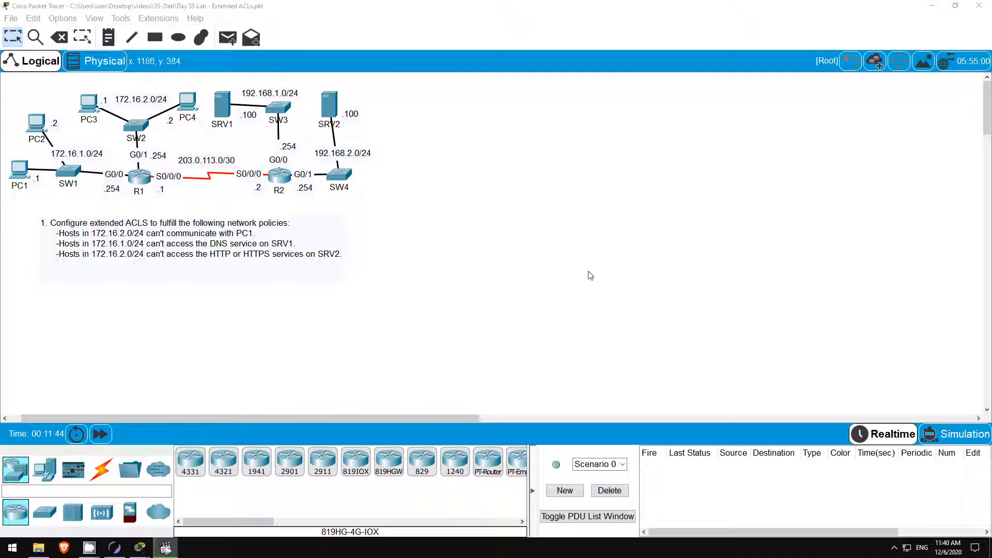
Bring the Boson NetSim window to the front from the taskbar.
click(116, 551)
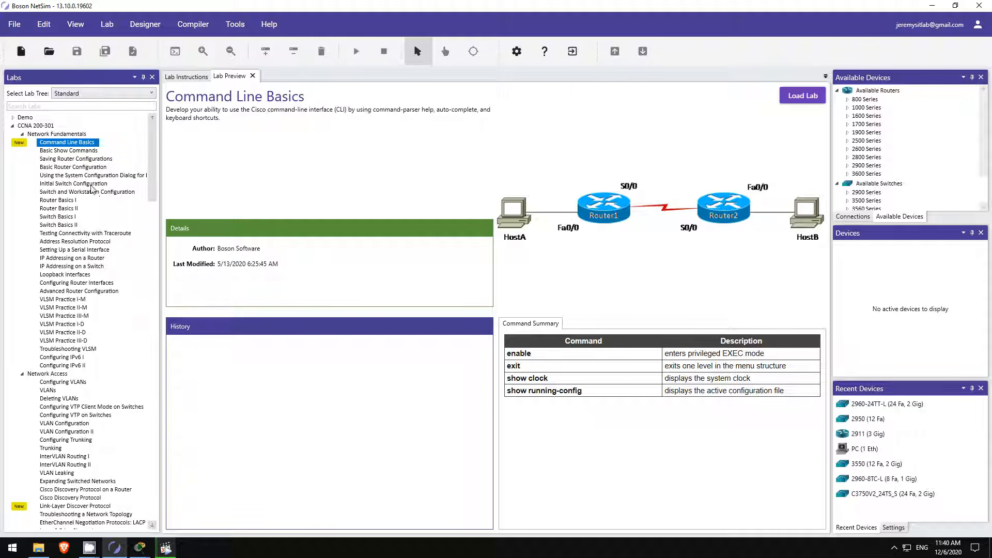
Preview the Initial Switch, Advanced Router, VLAN, CDP and Default Routes labs in NetSim.
click(88, 185)
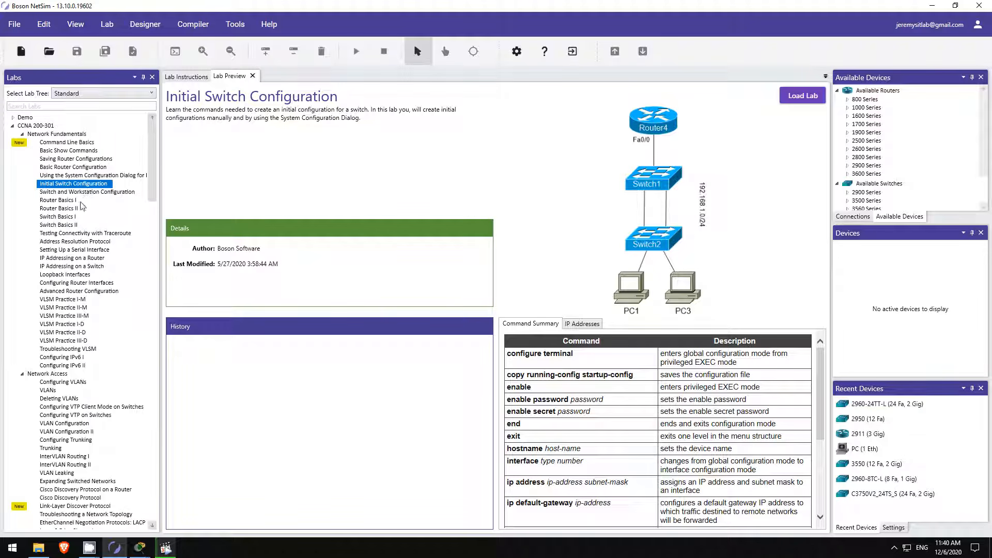
click(106, 291)
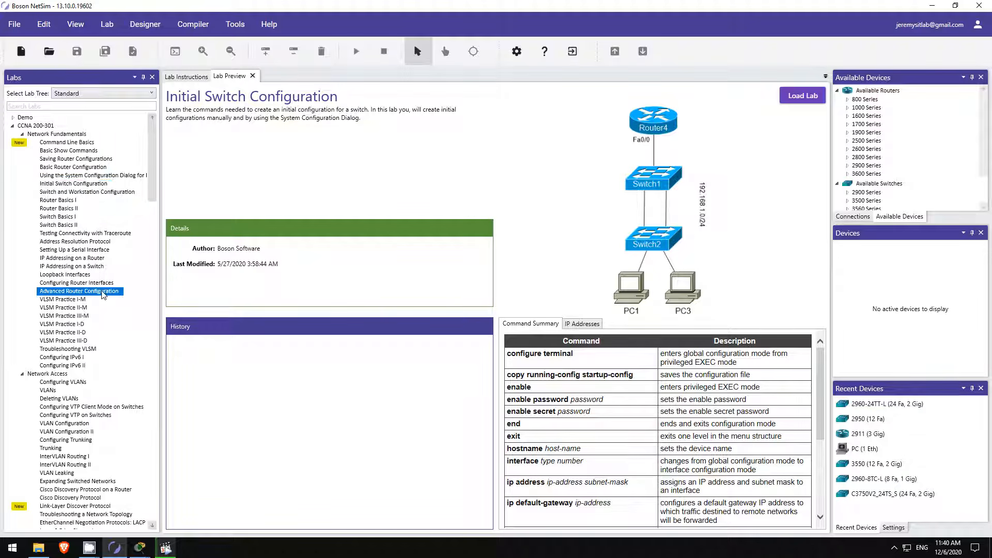
scroll(93, 294, down, 2)
scroll(91, 294, down, 1)
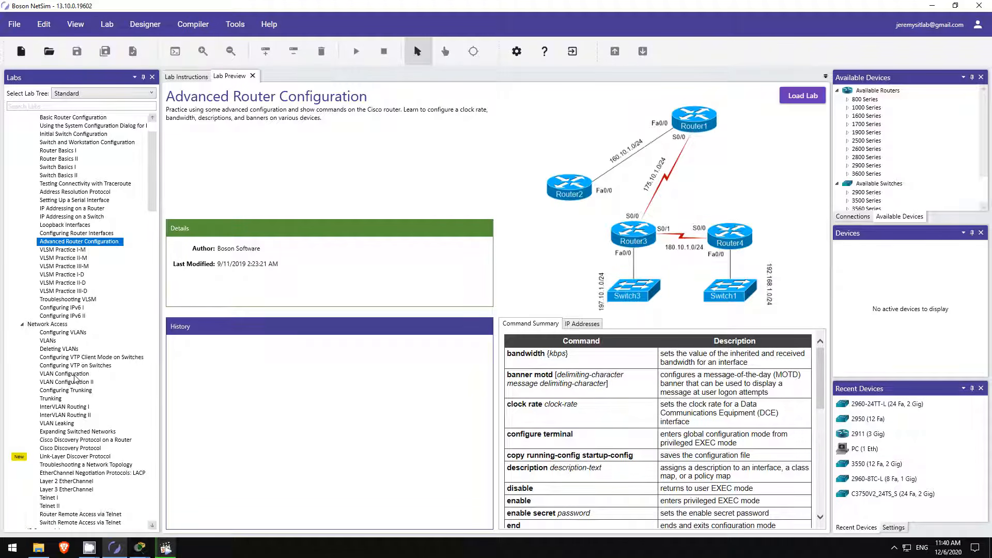
click(77, 374)
scroll(90, 357, down, 3)
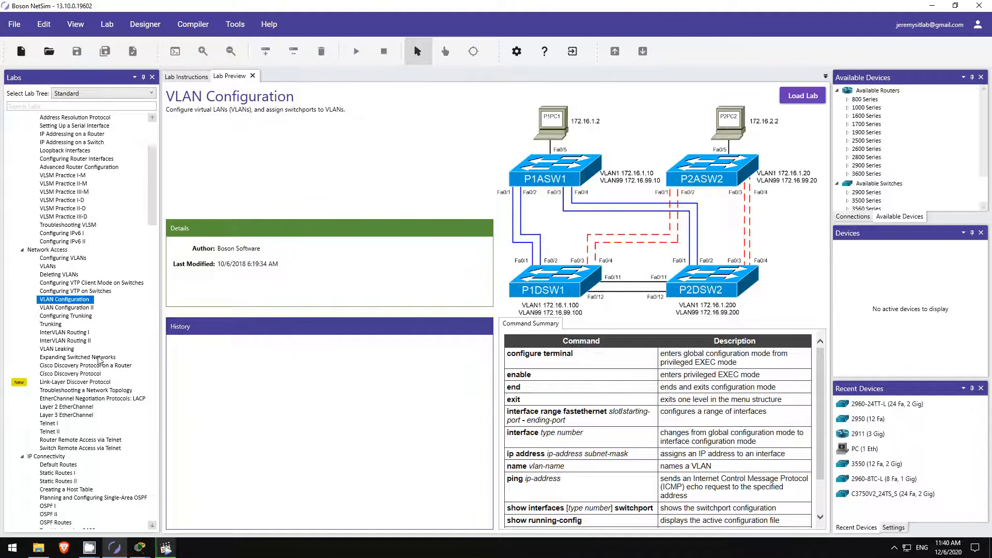
click(93, 376)
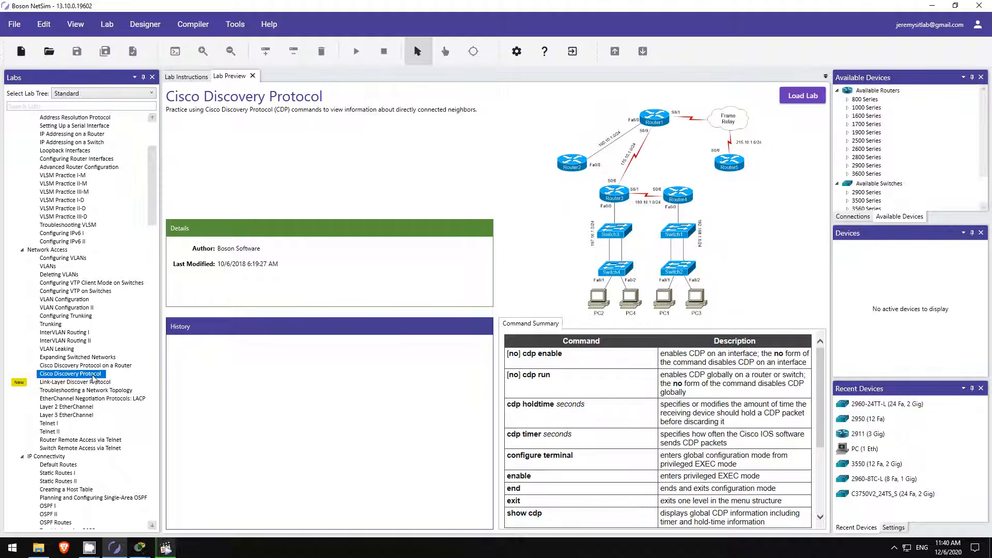
scroll(93, 379, down, 4)
click(72, 366)
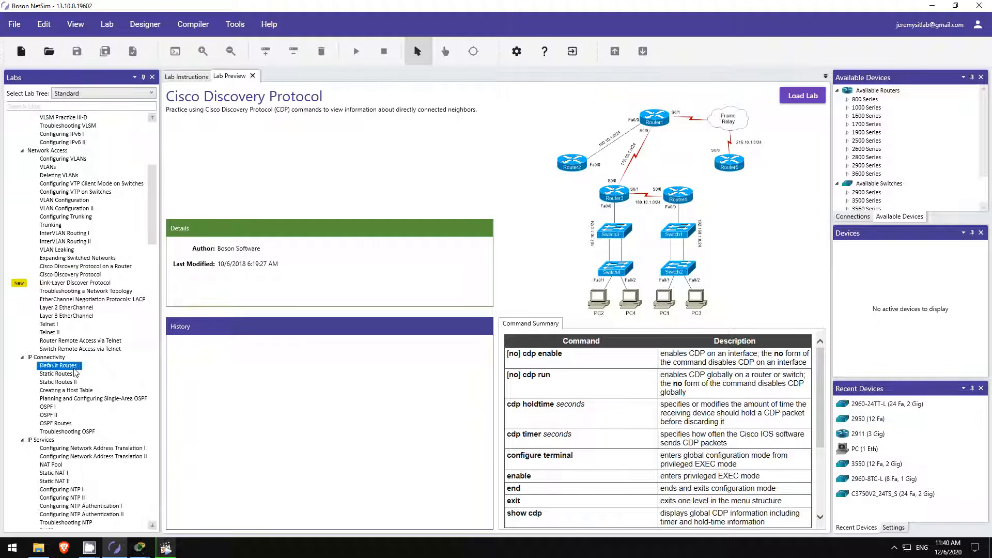
Preview the NAT Pool, DHCP, Extended Access Lists and Port Security labs, then return to Packet Tracer.
scroll(63, 361, down, 4)
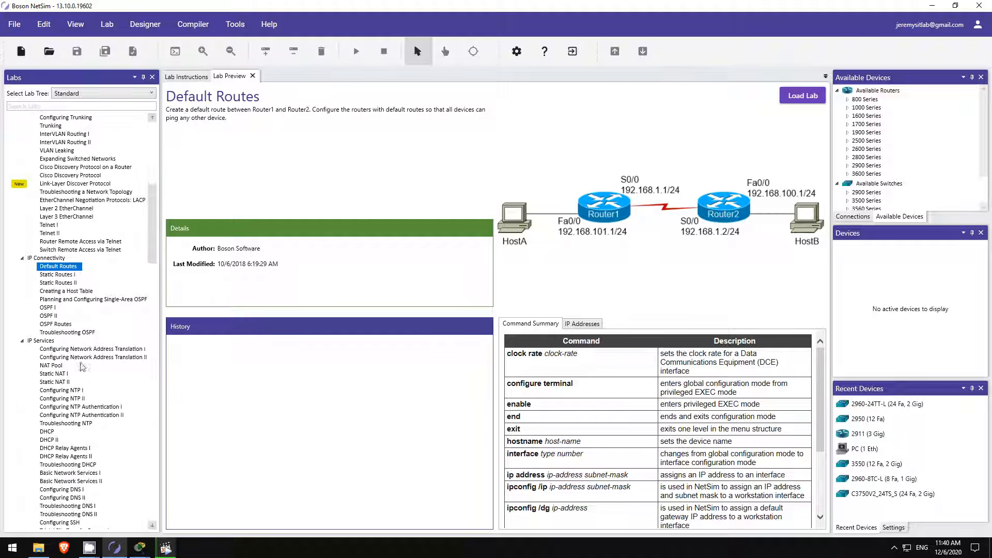
click(61, 366)
scroll(63, 368, down, 3)
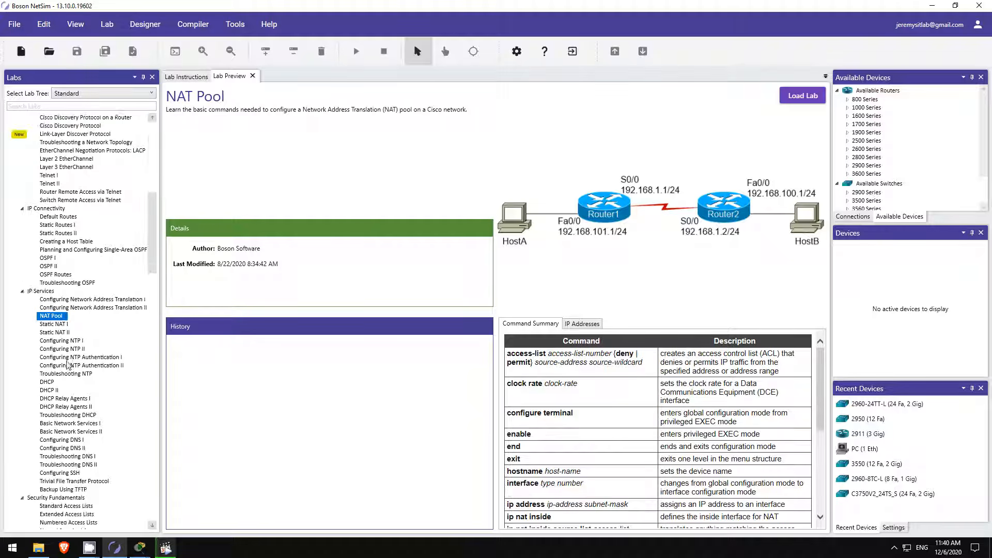
click(58, 359)
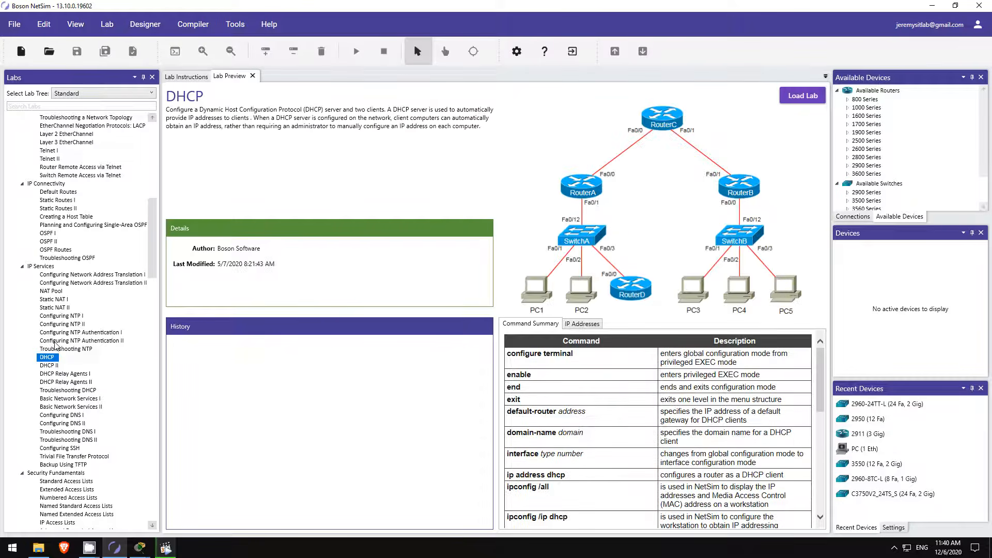
scroll(67, 362, down, 5)
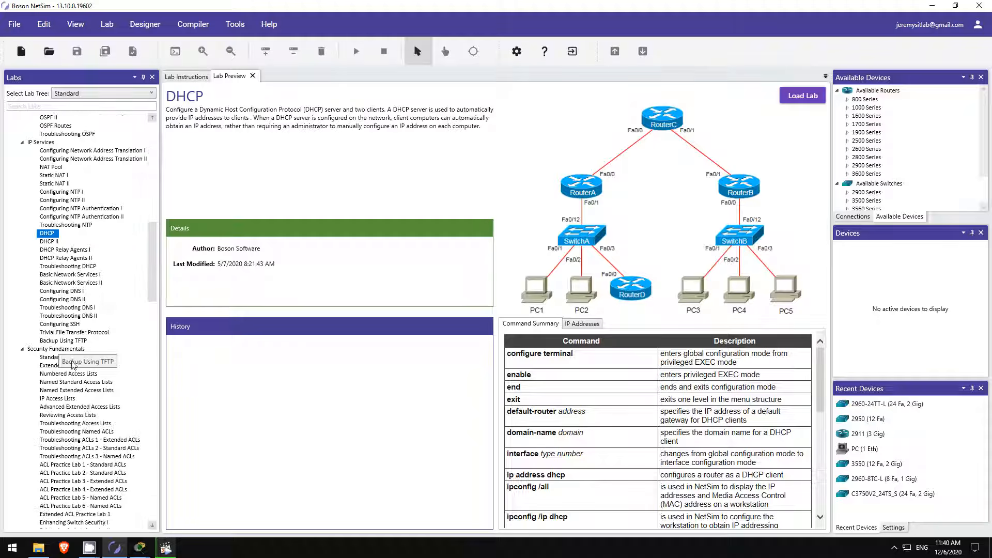
click(71, 365)
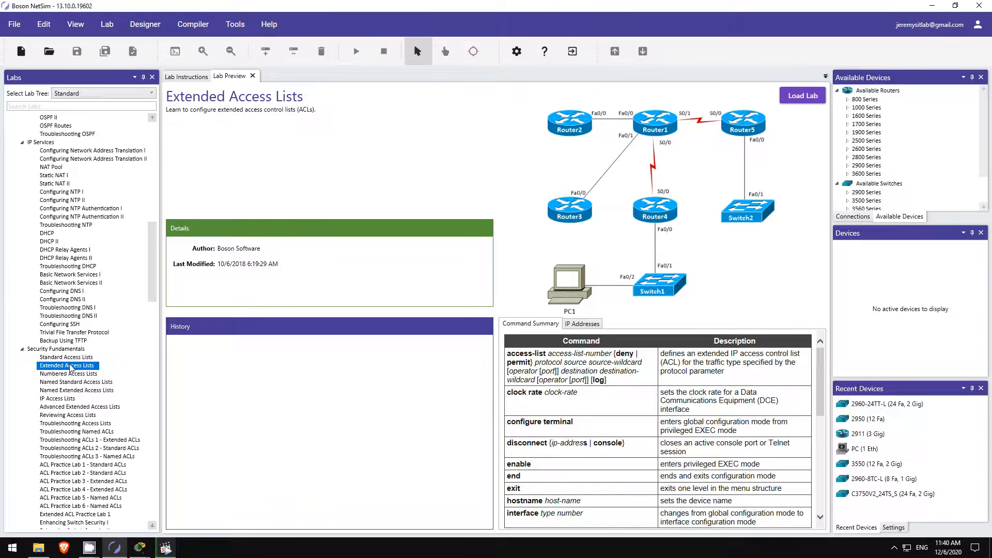
scroll(70, 368, down, 7)
click(72, 366)
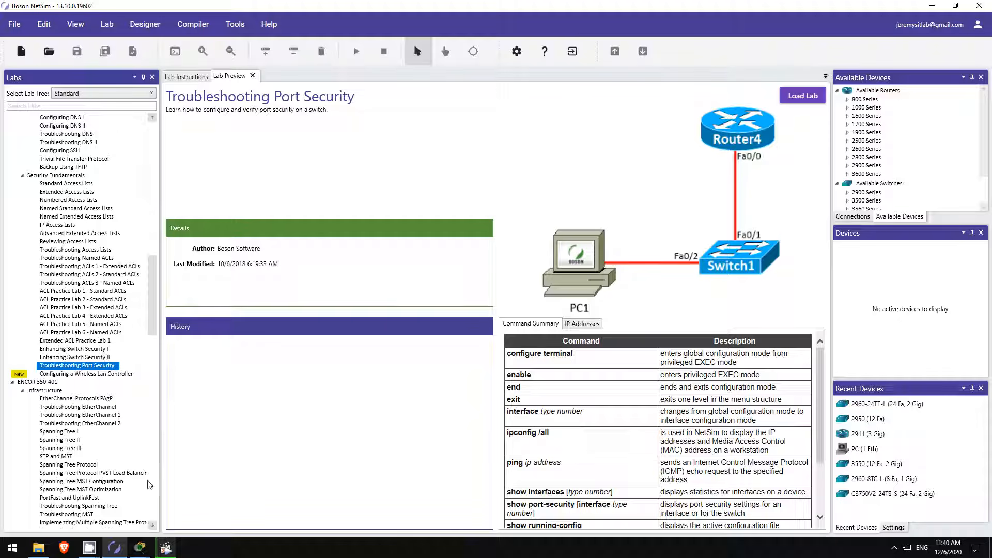
click(140, 548)
click(77, 504)
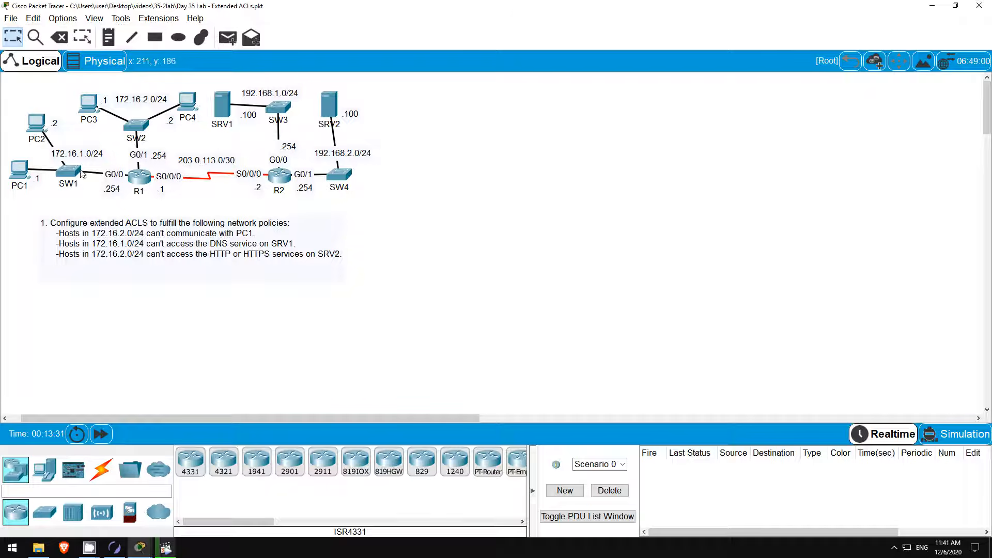
Verify PC1's DNS server is 192.168.1.100 in its Config settings, then open PC1's Command Prompt.
click(18, 170)
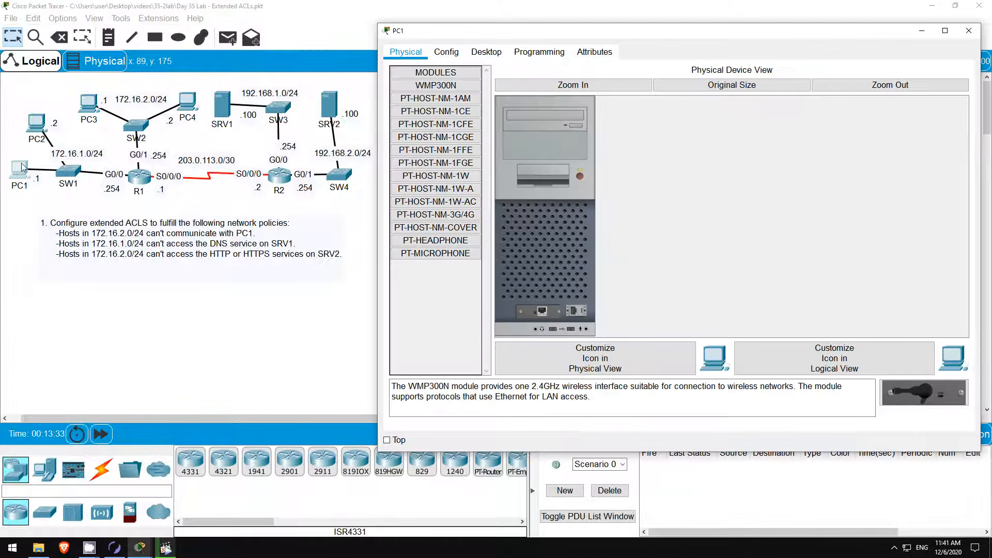
click(448, 54)
click(673, 199)
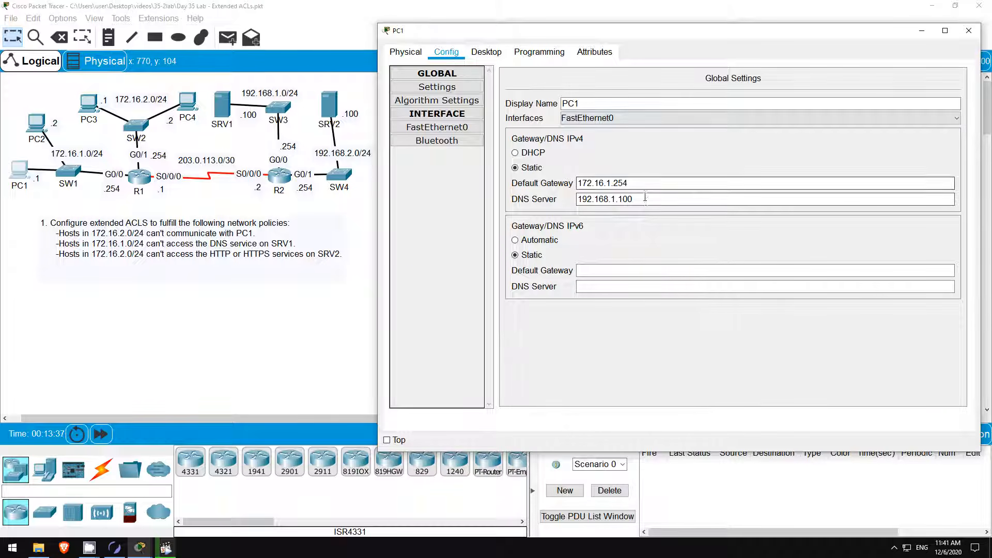
drag(664, 198, 577, 206)
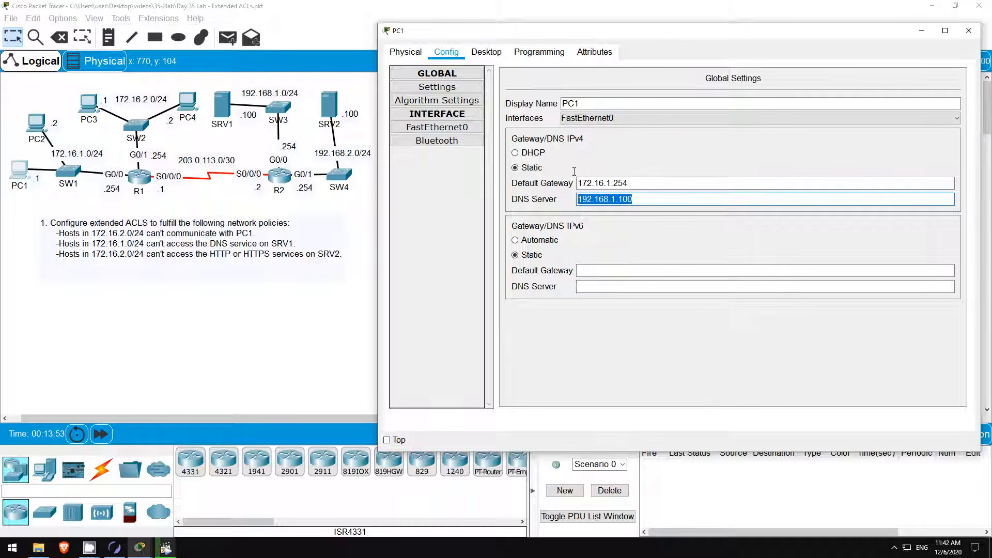
click(487, 51)
click(779, 94)
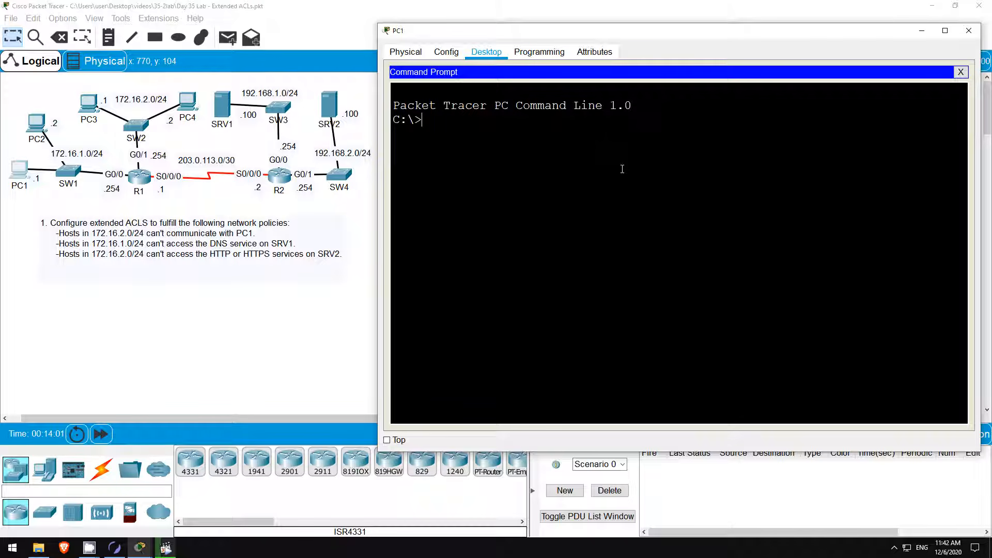
Run 'ping pc2' from PC1 and highlight the resolved address 172.16.1.2.
text(ping pc2)
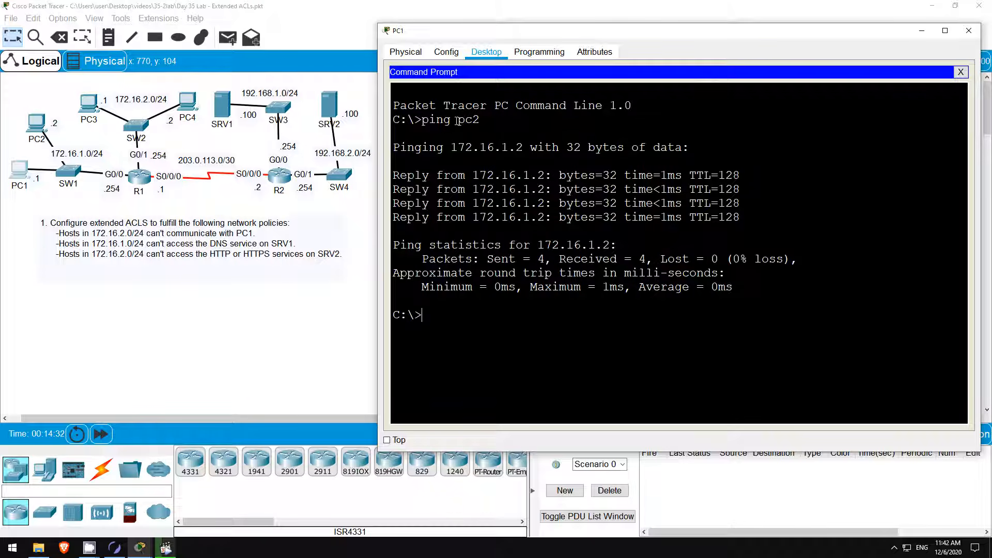
drag(457, 121, 481, 120)
drag(451, 147, 523, 147)
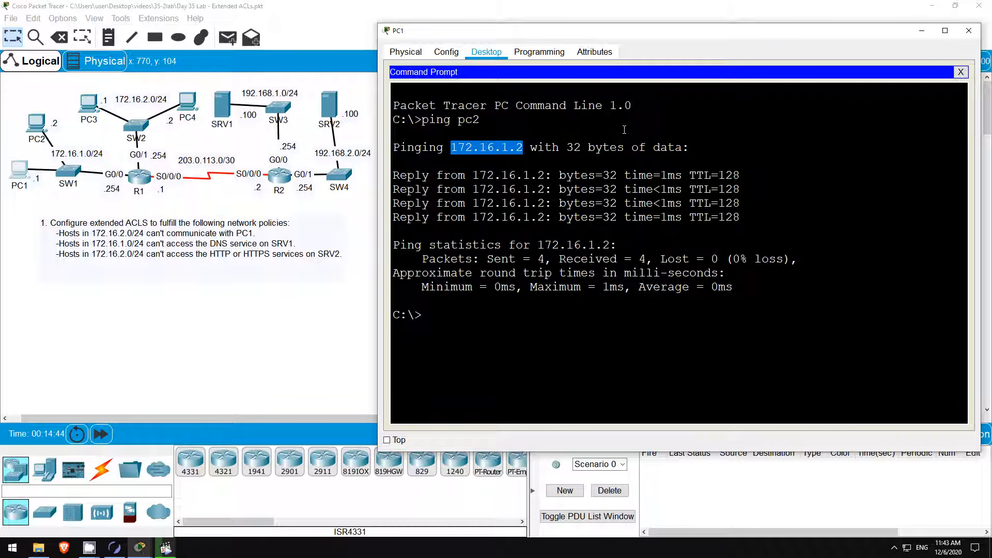
click(455, 313)
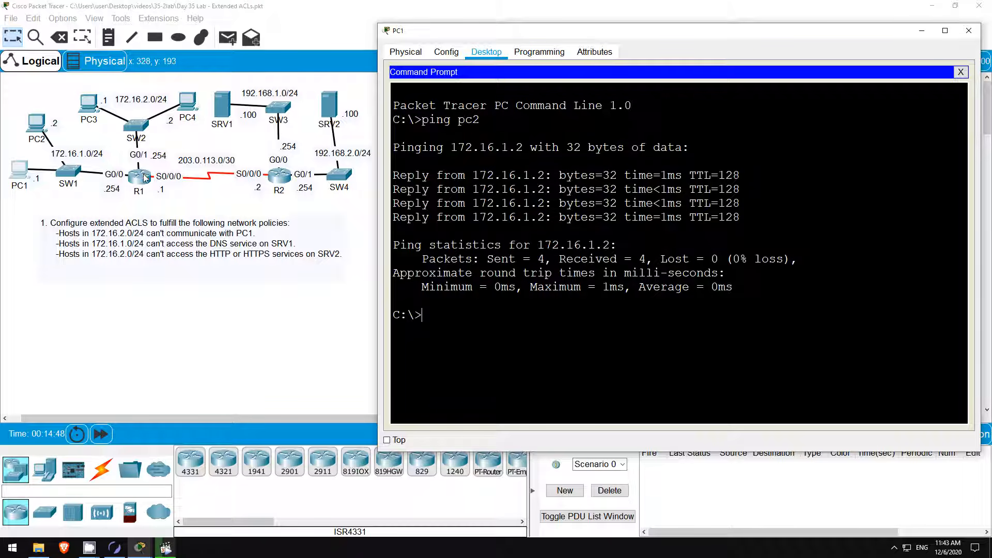
Enter global configuration mode in R1's CLI with 'en' and 'conf t'.
click(140, 177)
click(479, 67)
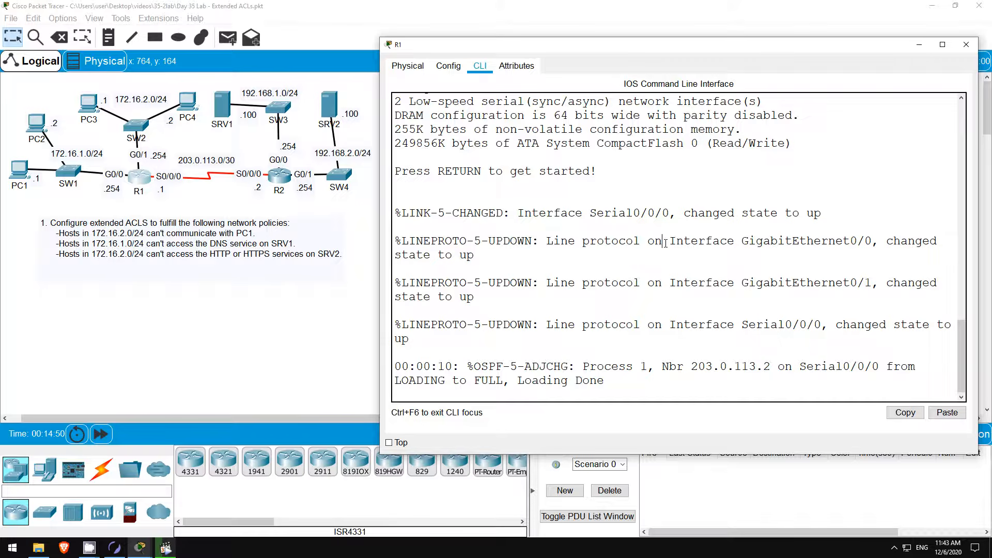
key(Return)
key(Return)
text(en)
key(Return)
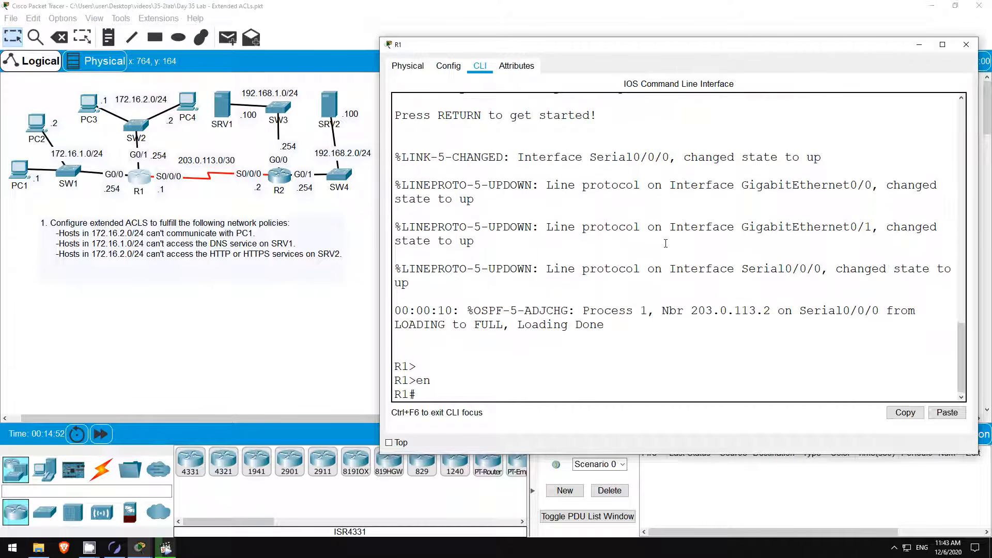
text(conf t)
key(Return)
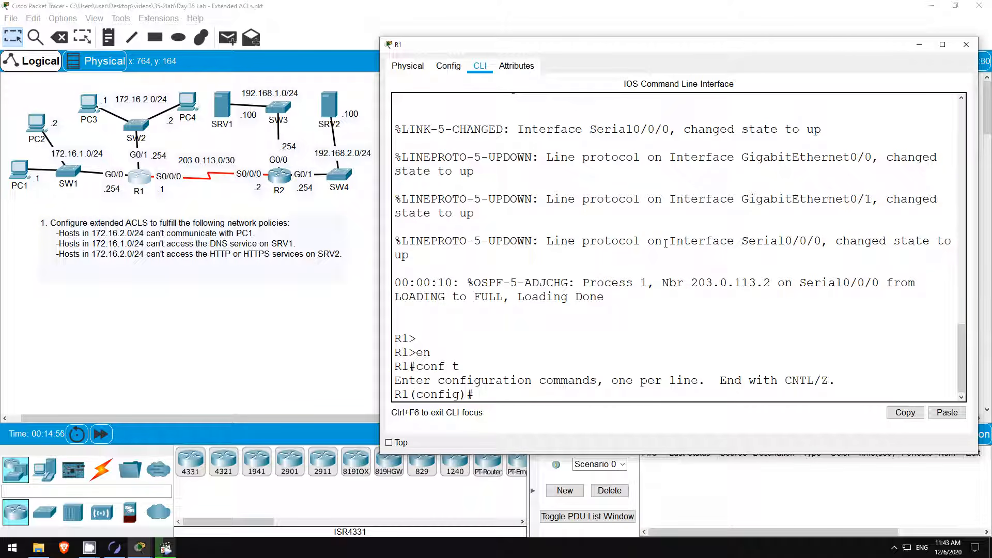
Create extended ACL 100 denying UDP 53 from 172.16.1.0 0.0.0.255 to host 192.168.1.100.
text(ip acc)
key(Tab)
text(ex)
key(Tab)
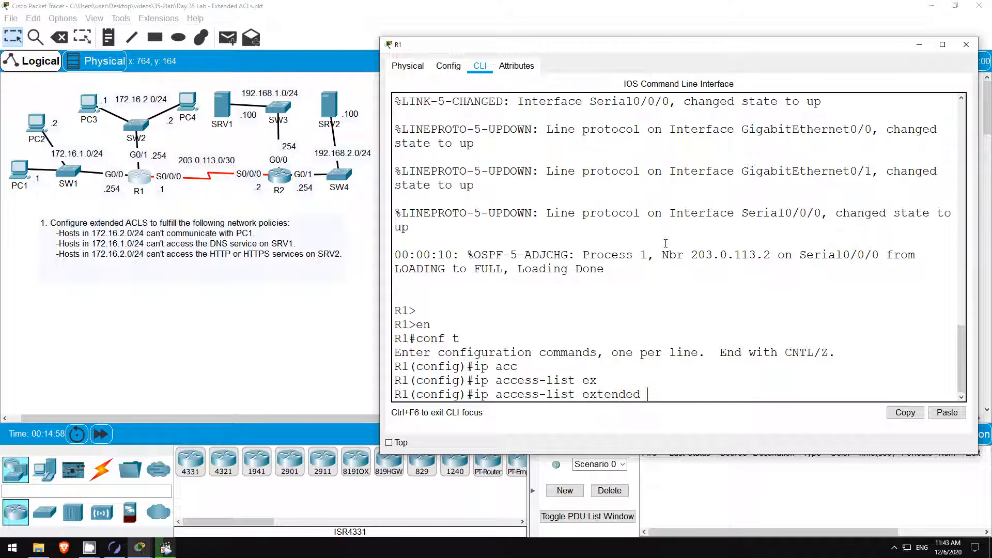
text(100)
key(Return)
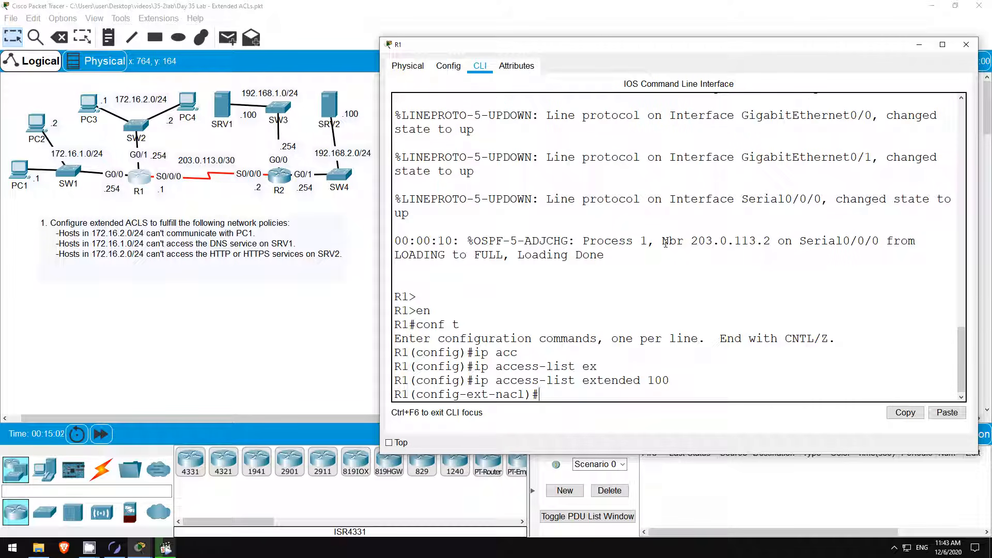
text(deny)
text(udp 172.16)
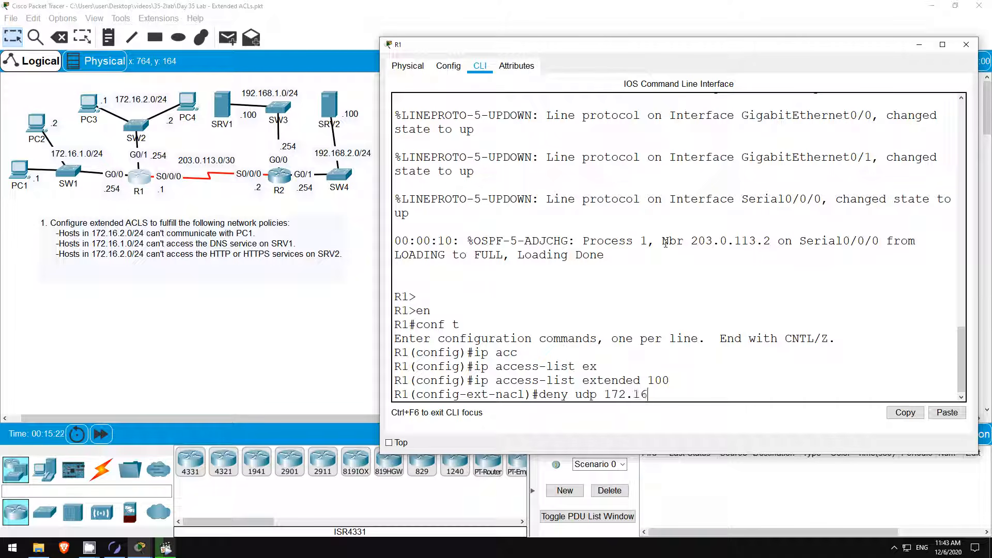
text(.1.0 0.0.0.255 host 192.168.1.100)
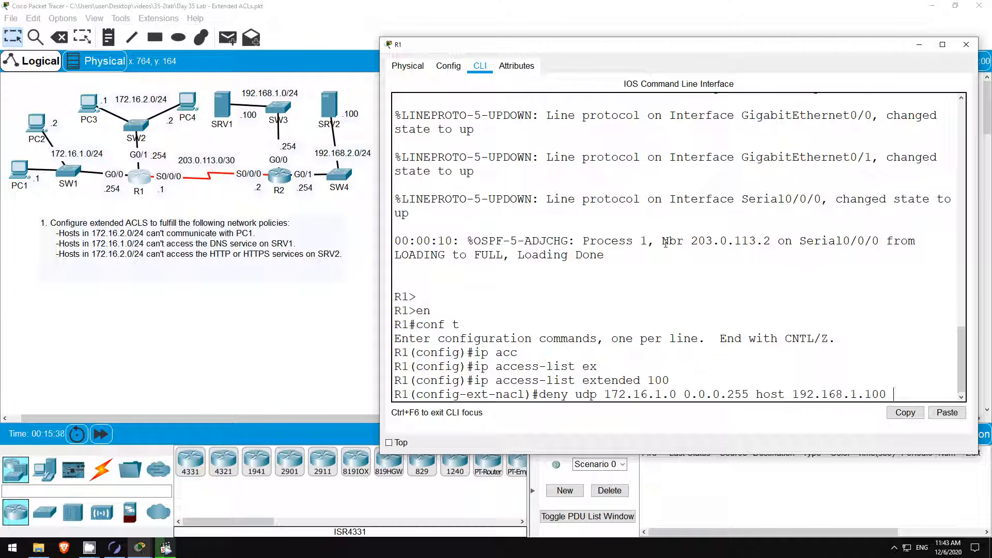
text(eq 53)
key(Return)
Add the matching TCP port 53 deny rule and 'permit ip any any' to ACL 100.
key(Up)
key(Left)
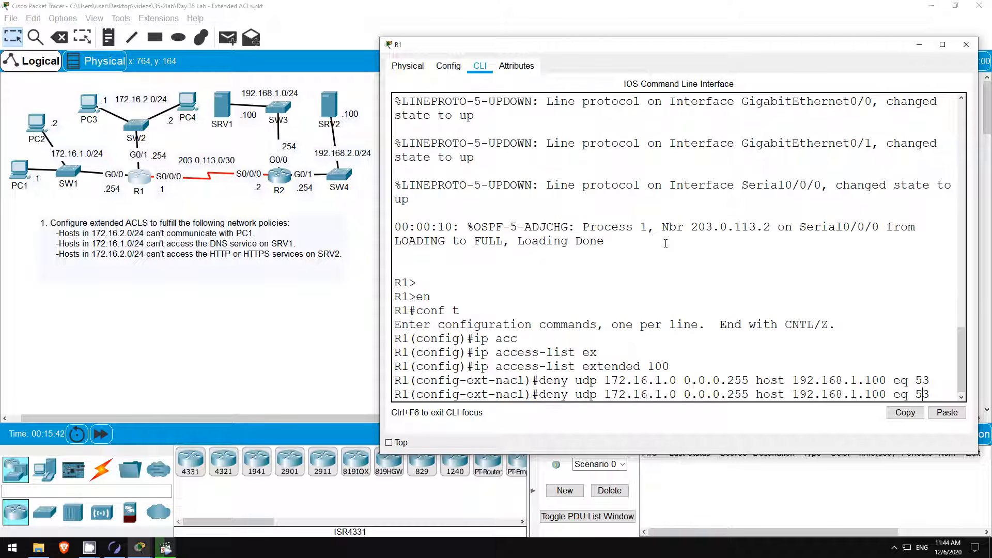
key(Left)
key(Left)
key(Left)
key(Left)
key(Left)
key(Left)
key(Left)
key(Left)
key(Left)
key(Left)
key(Left)
key(Left)
key(Left)
key(Left)
key(Left)
key(Left)
key(Left)
key(Left)
key(Left)
key(Left)
key(Left)
key(Left)
key(Left)
key(Left)
key(Left)
key(Left)
key(Left)
key(Left)
key(Left)
key(Left)
key(BackSpace)
key(BackSpace)
key(BackSpace)
text(tcp)
key(Return)
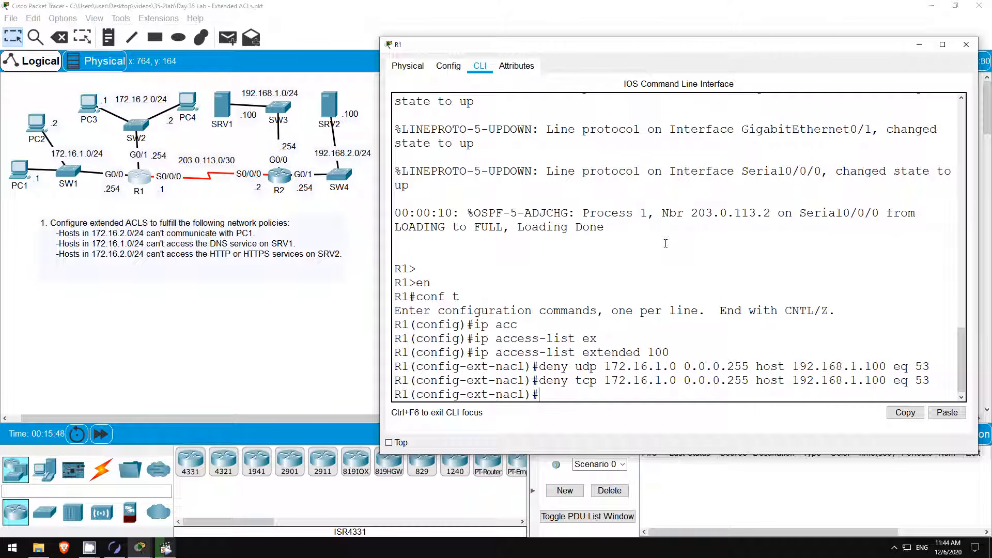
text(permit ip any any)
key(Return)
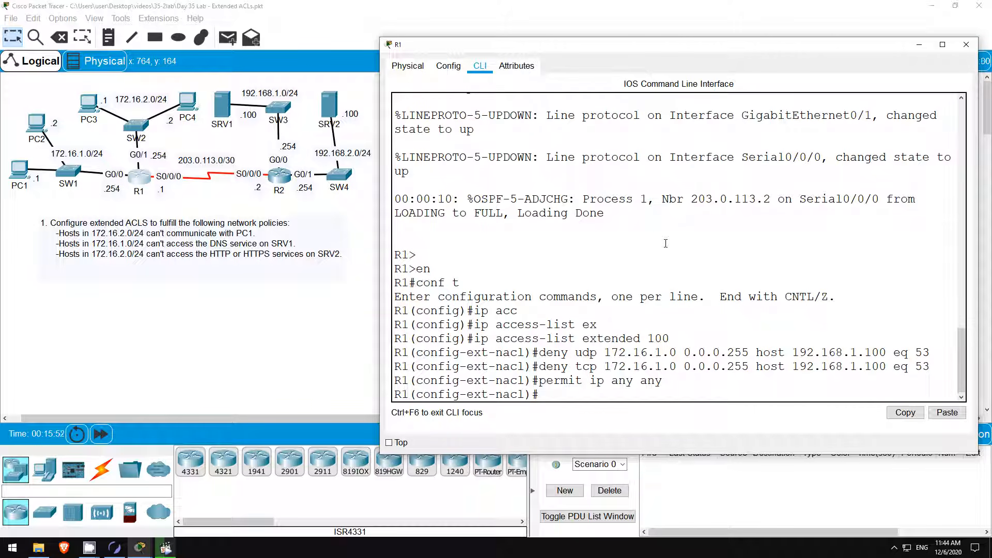
key(Return)
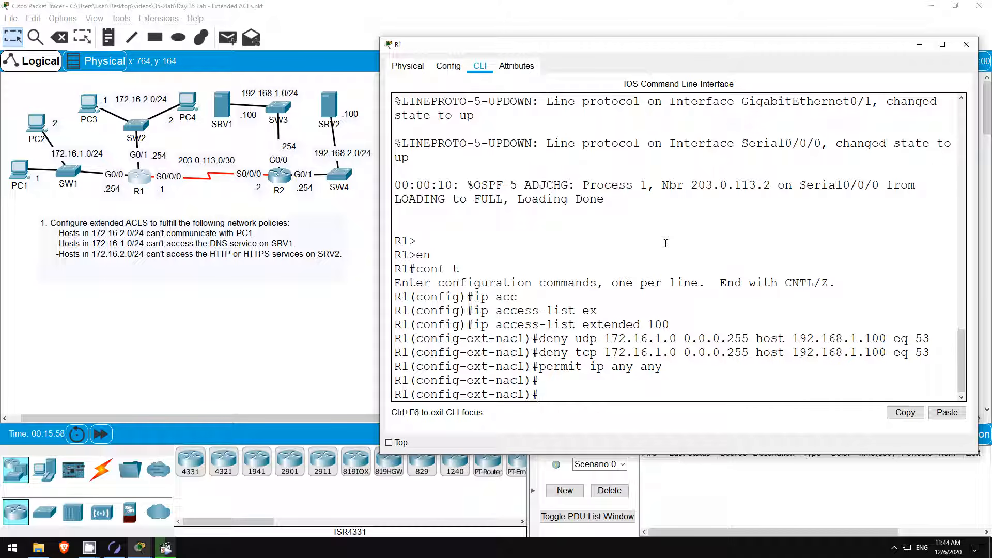
Apply ACL 100 inbound on interface g0/0 with 'ip access-group 100 in'.
text(int g0/0)
key(Return)
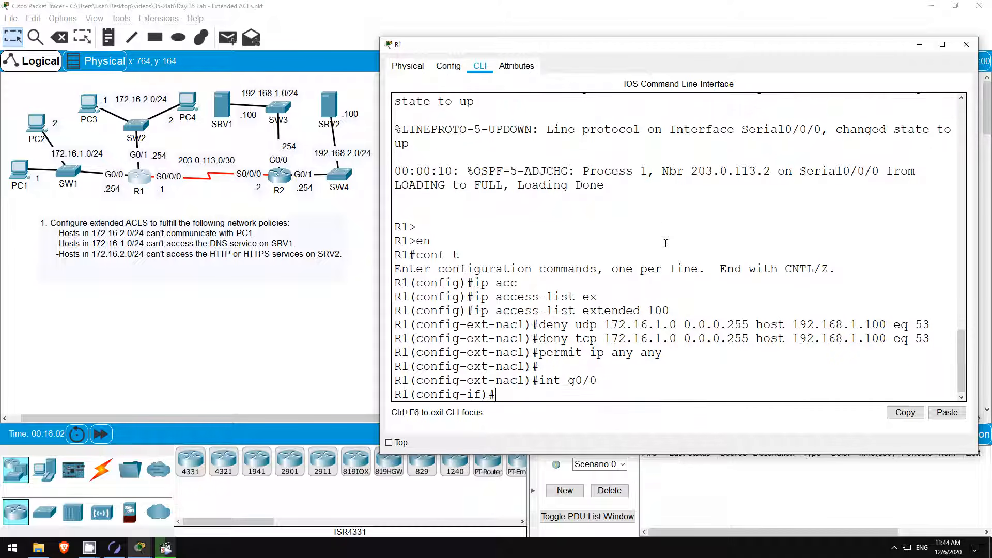
text(ip acc)
key(Tab)
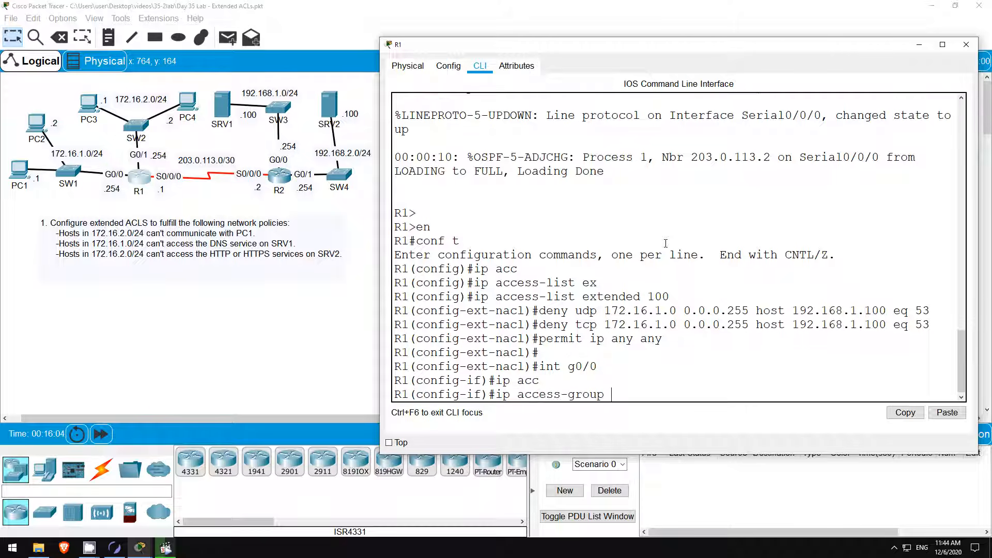
text(100 in)
key(Return)
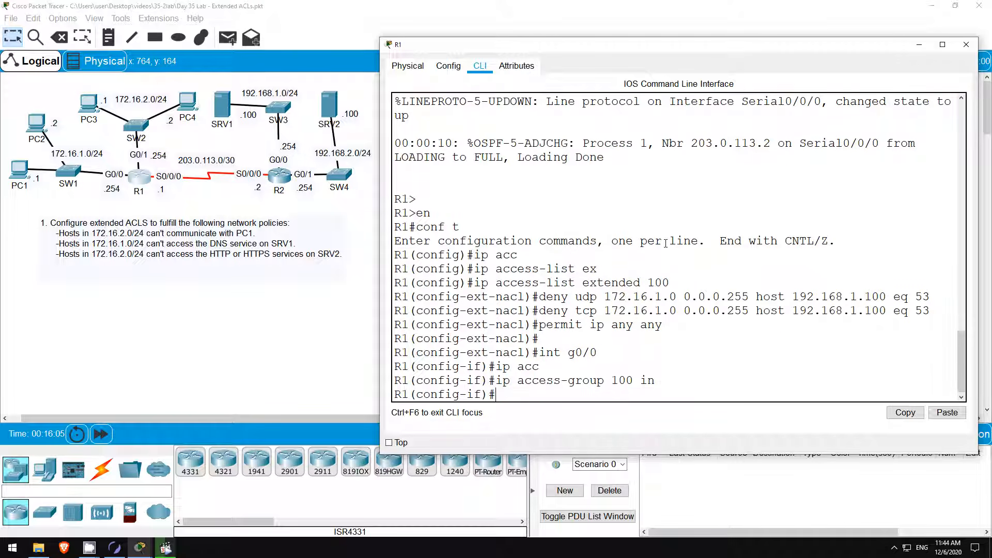
key(Return)
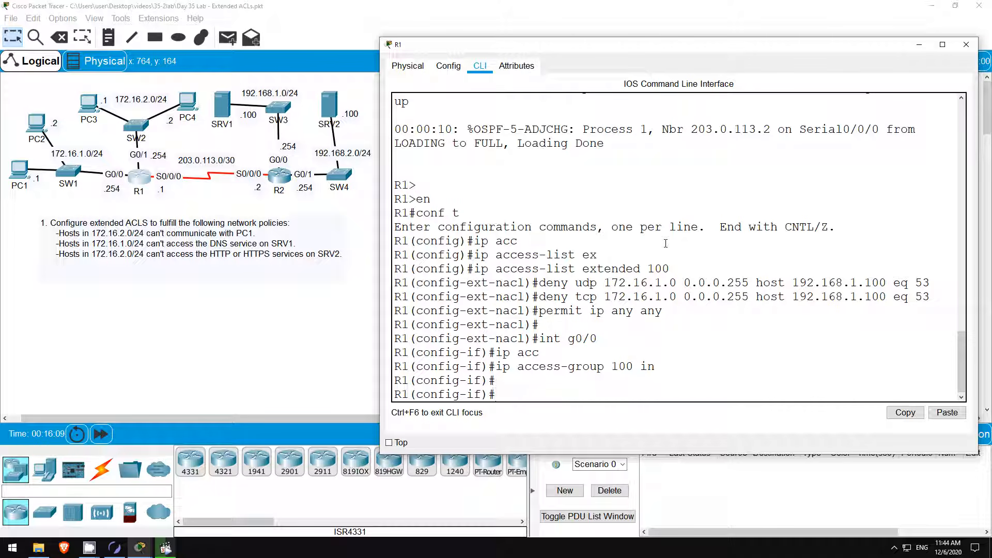
click(24, 174)
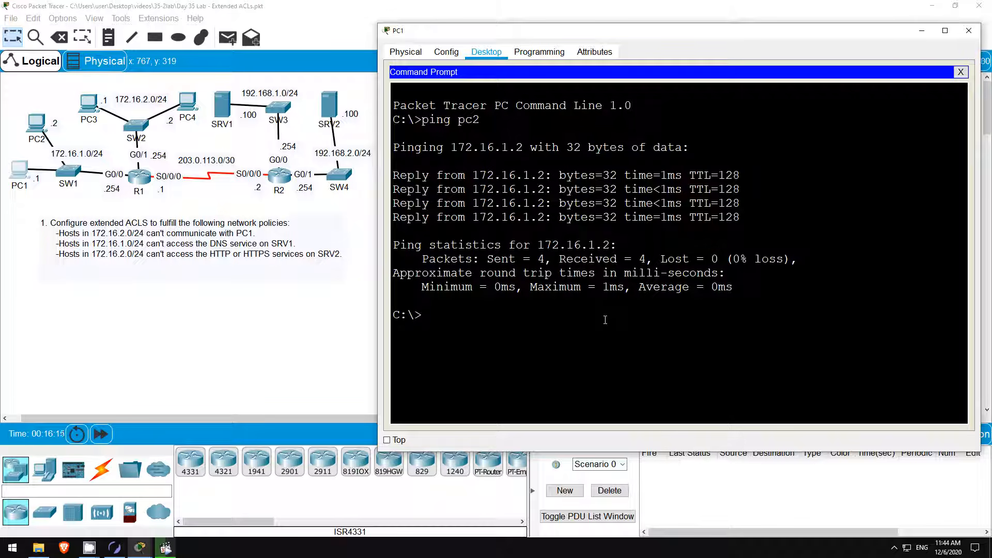
Run 'ping srv2' on PC1 and confirm it fails with 'could not find host srv2'.
text(ping srv2)
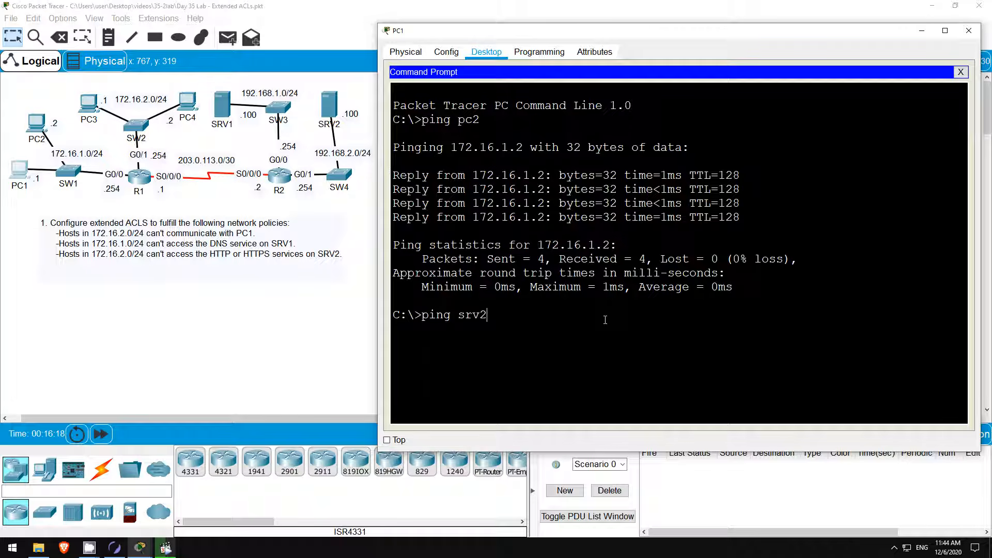
key(Return)
click(101, 433)
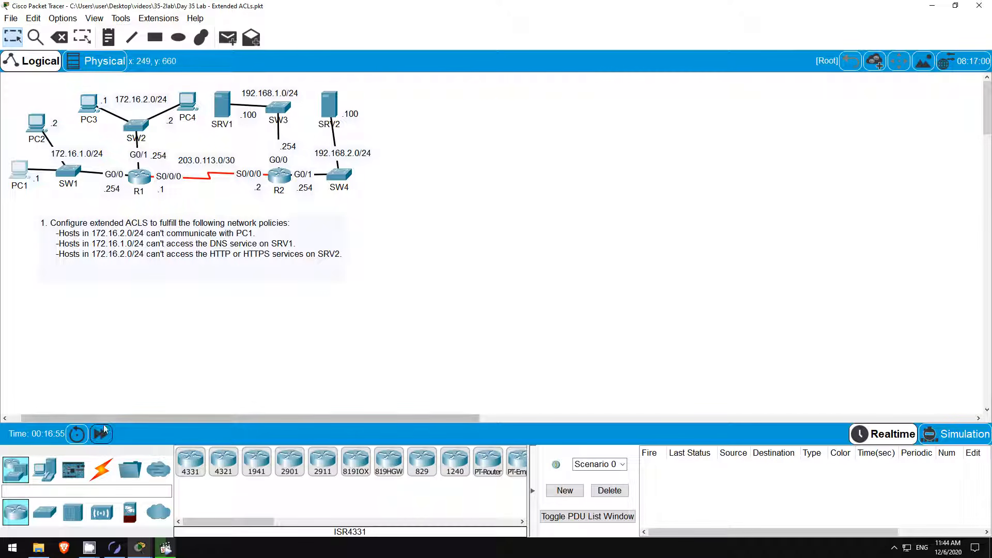
click(101, 433)
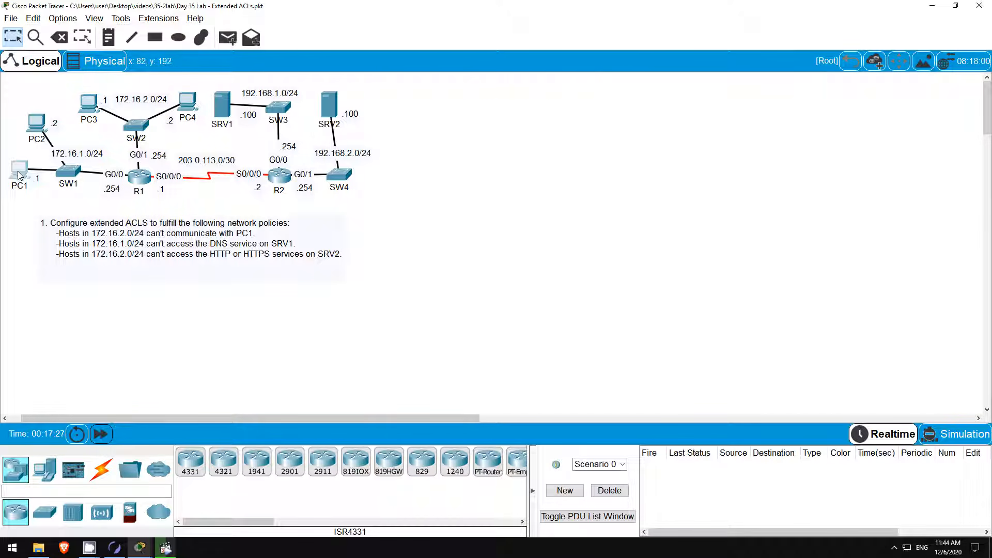
click(19, 175)
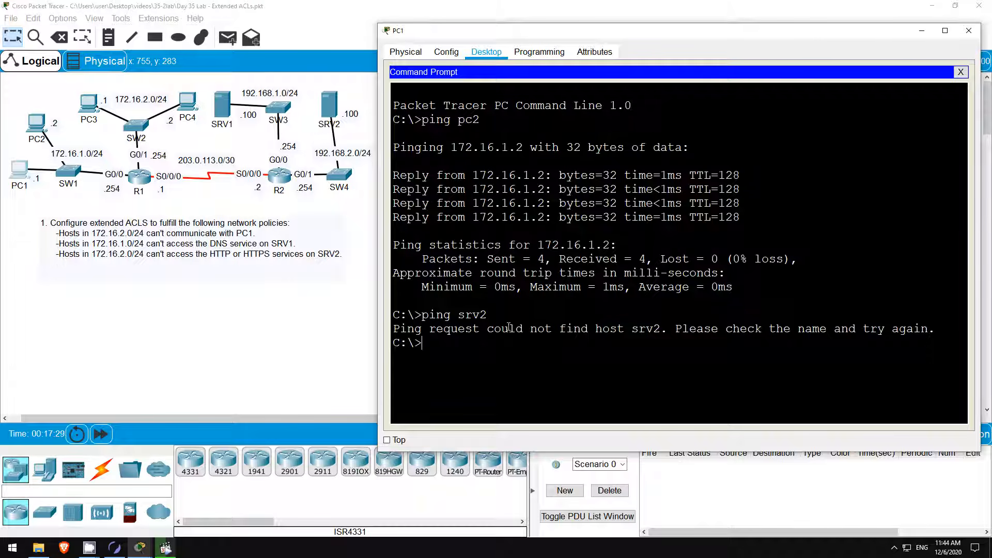
drag(490, 329, 661, 329)
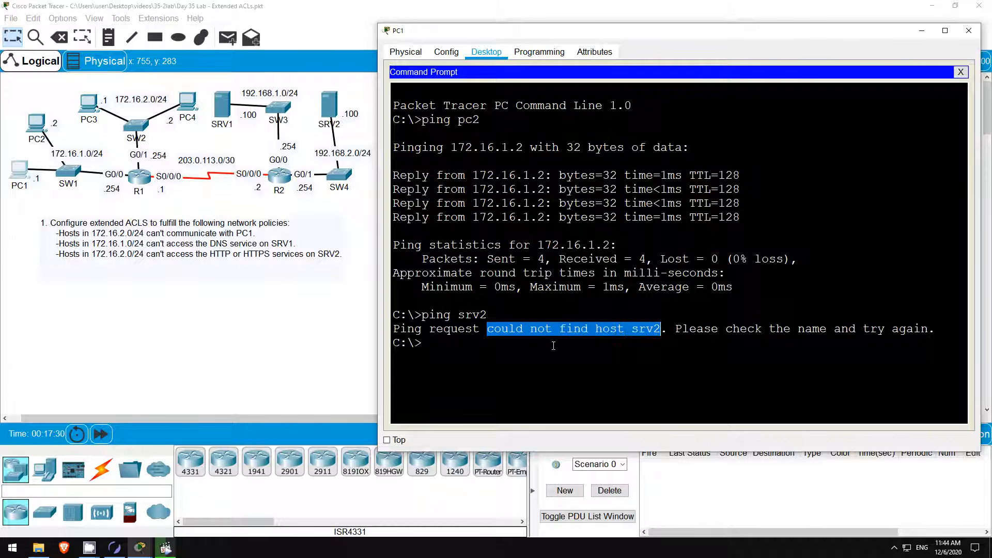
click(466, 345)
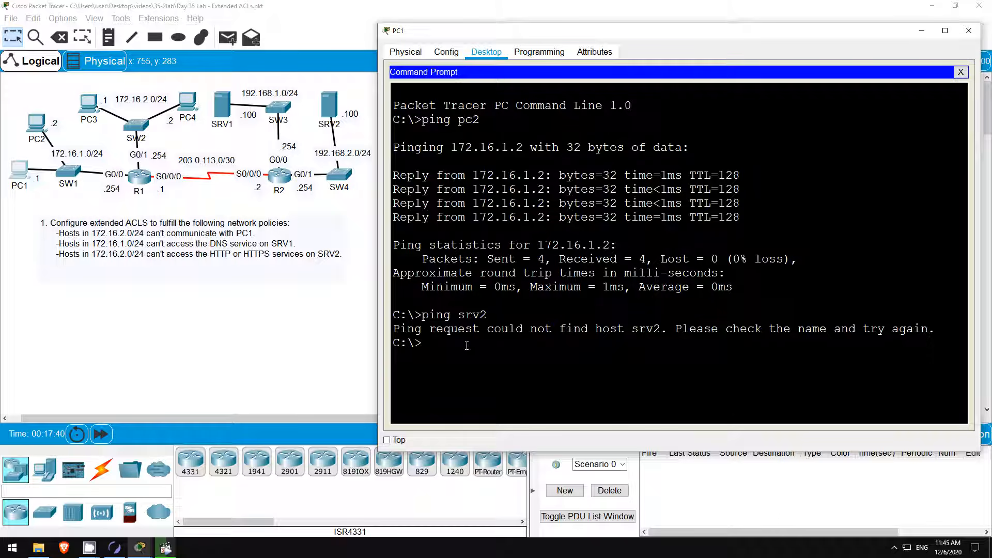
Run 'ping 192.168.2.100' on PC1 to confirm the server is still reachable by IP.
text(ping 192.168.2.100)
key(Return)
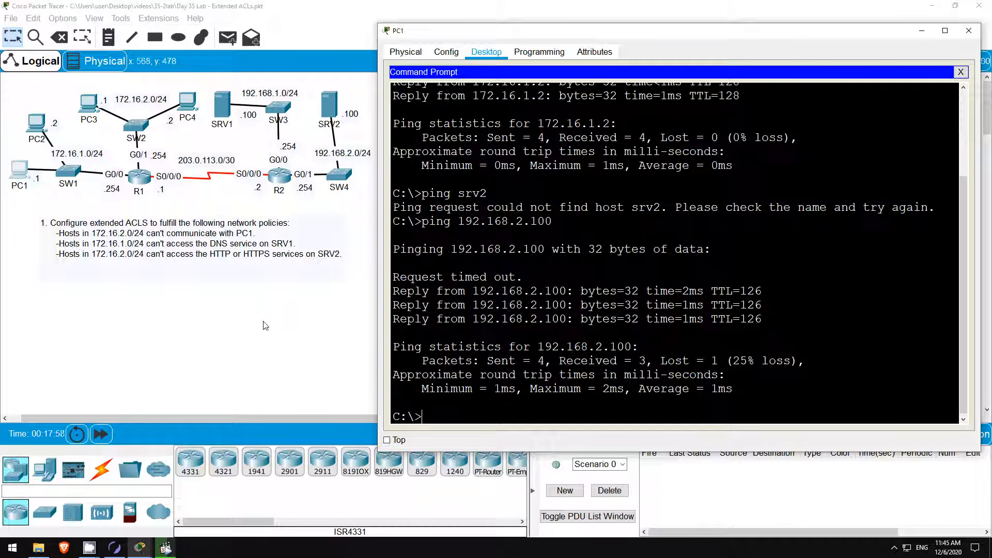
click(238, 322)
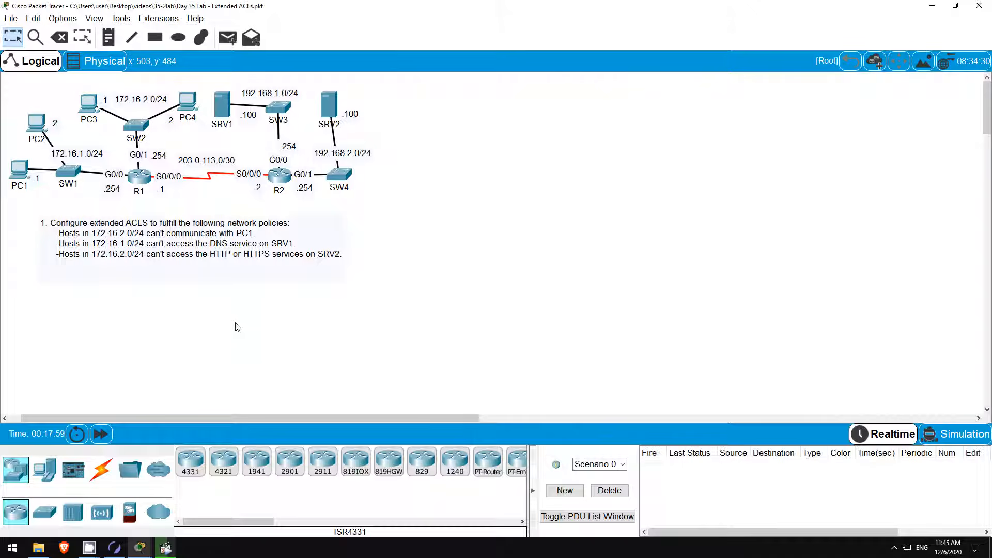
click(141, 172)
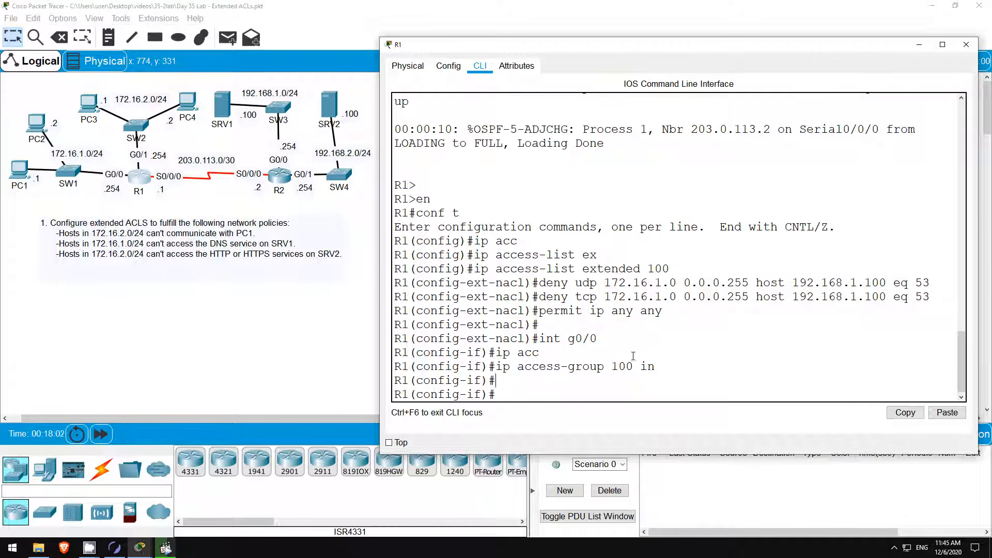
Create extended ACL 101 on R1 with 'deny ip 172.16.2.0 0.0.0.255 host 172.16.1.1'.
key(Return)
key(Return)
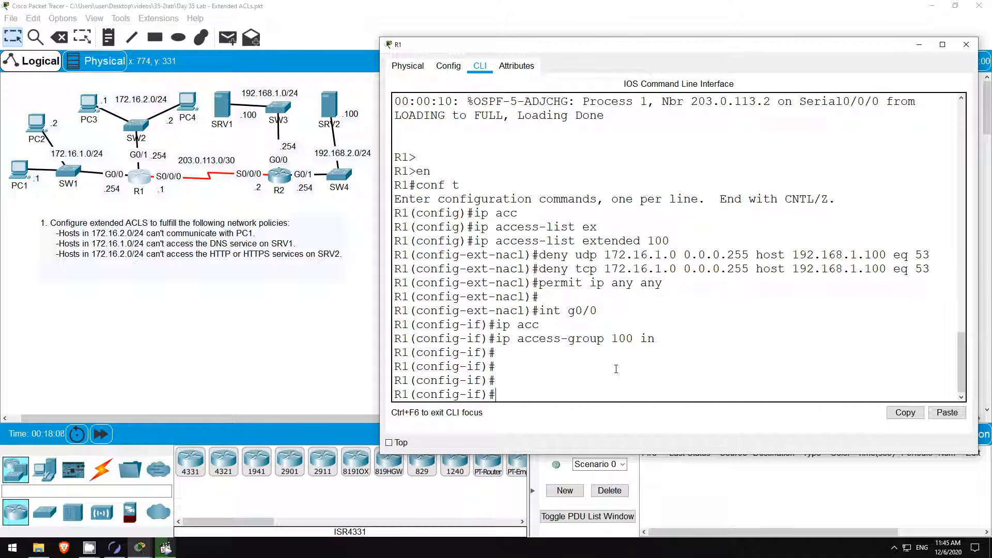
text(ip access-list e)
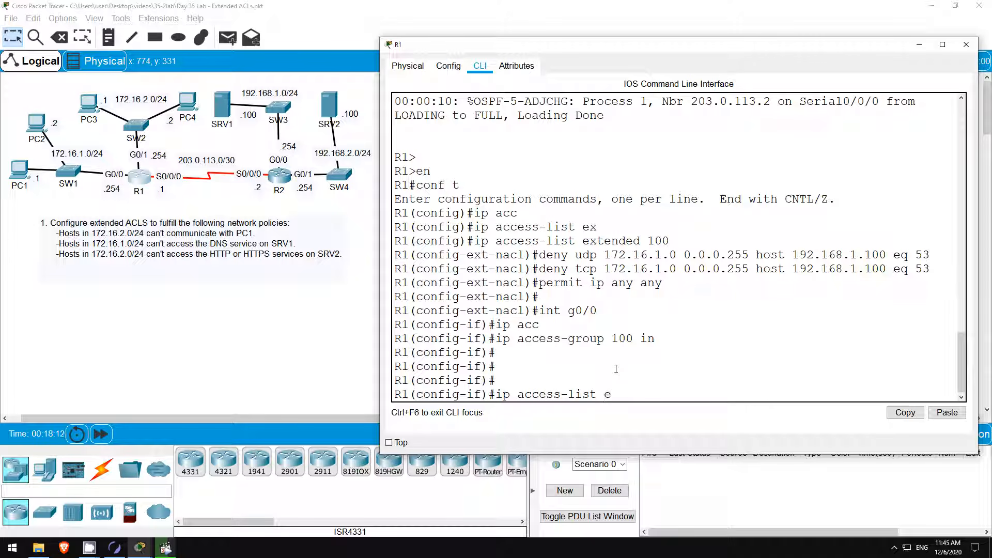
text(xtended 101)
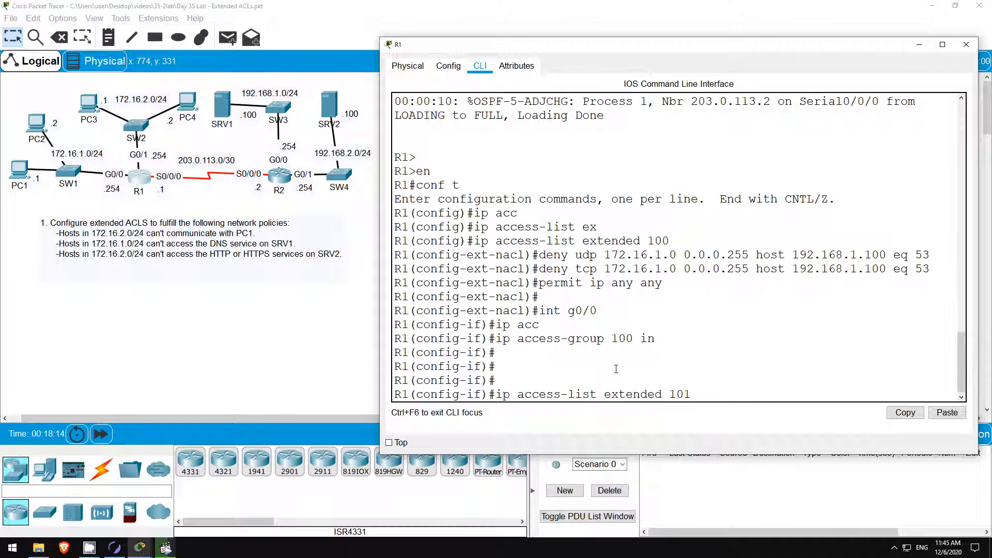
key(Return)
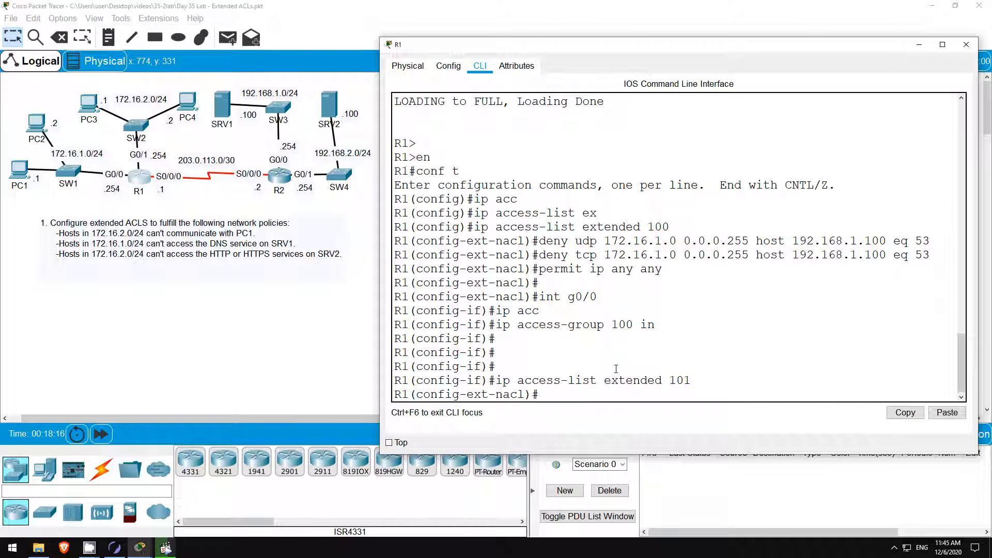
key(Return)
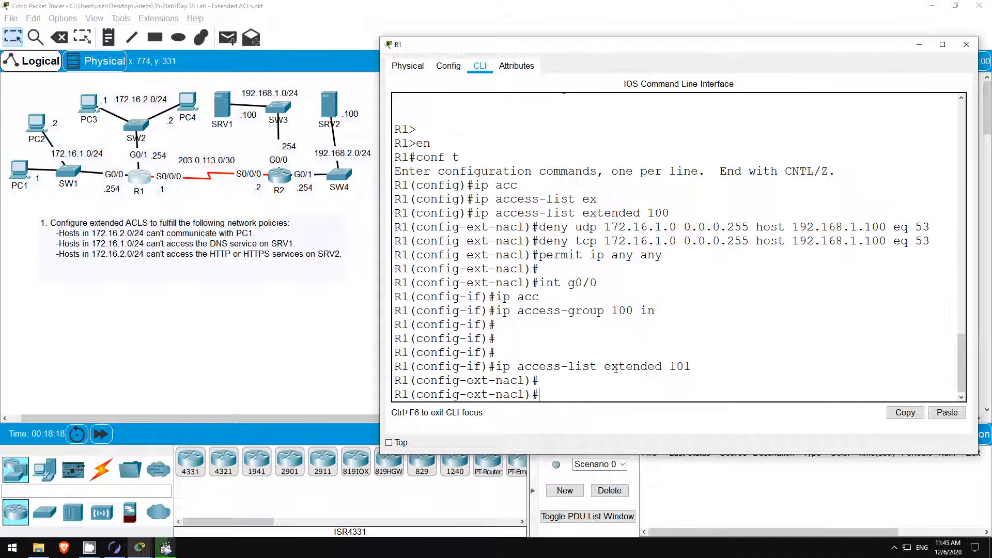
text(deny ip 172.16.2,)
text(0 0.0.0.255)
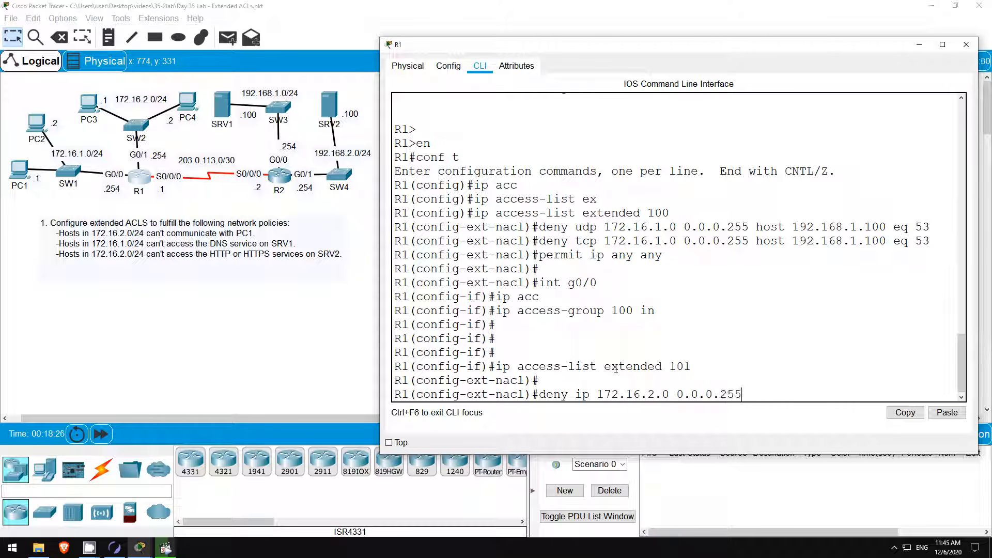
text( host 172.16.1.1)
key(Return)
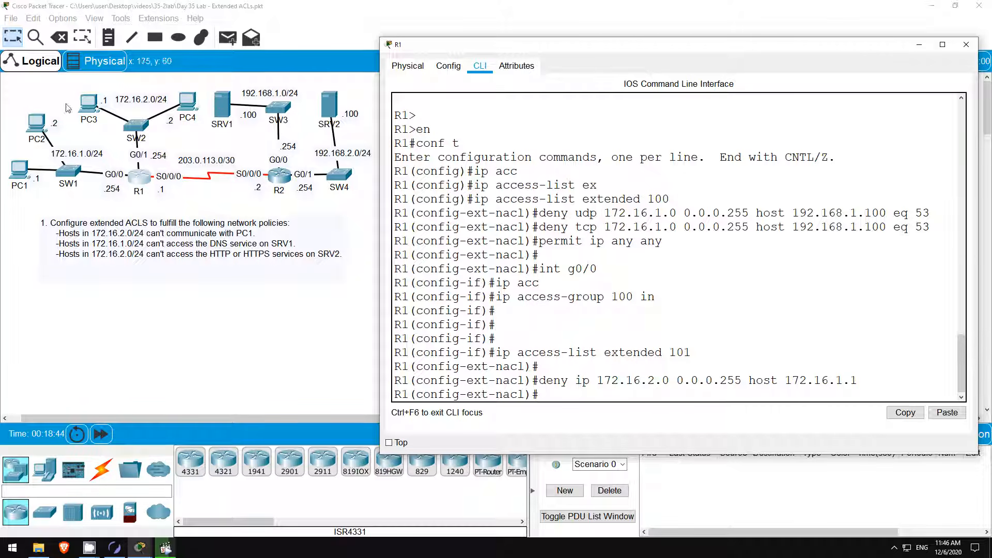
Browse to cisco.com in PC3's web browser and confirm the Cisco Packet Tracer page loads.
click(88, 104)
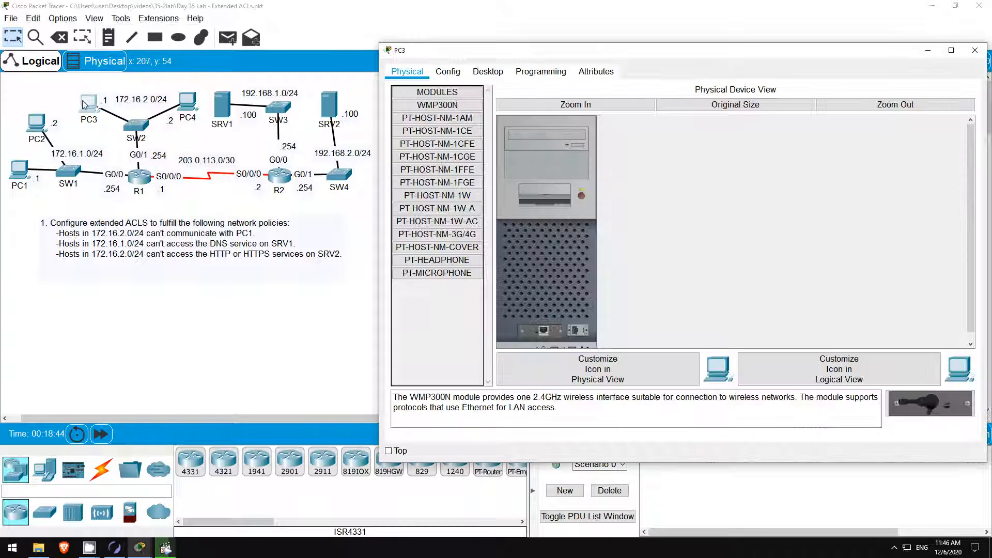
click(493, 75)
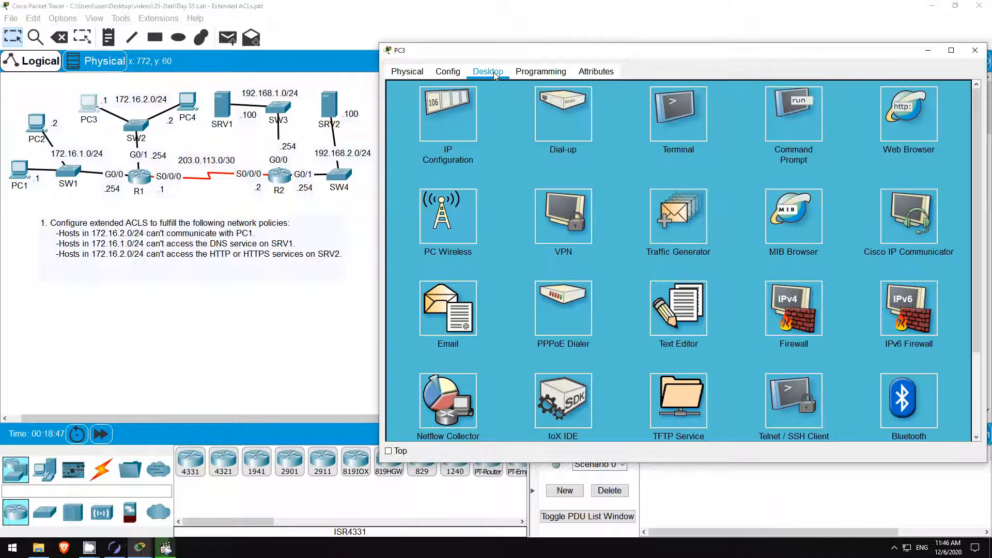
click(912, 115)
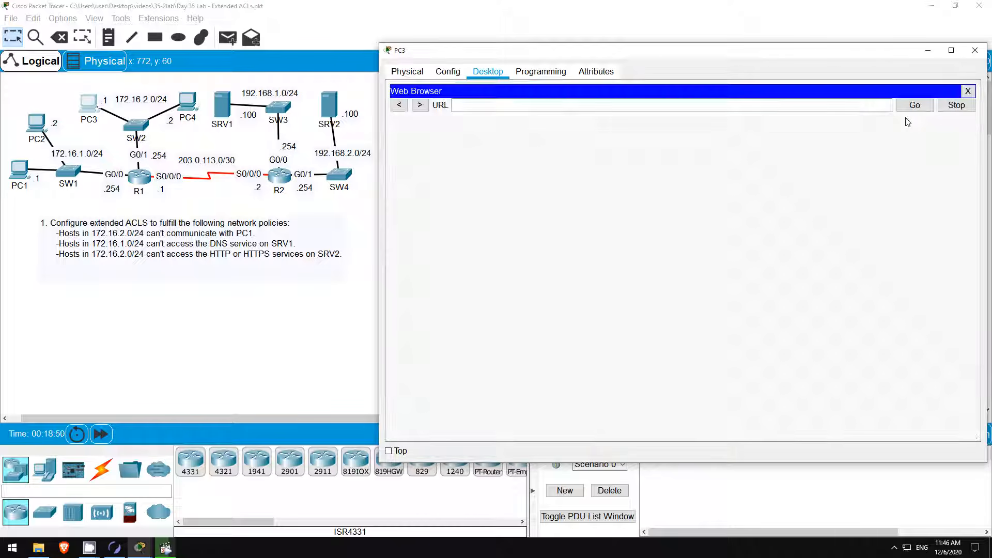
click(572, 107)
text(ci)
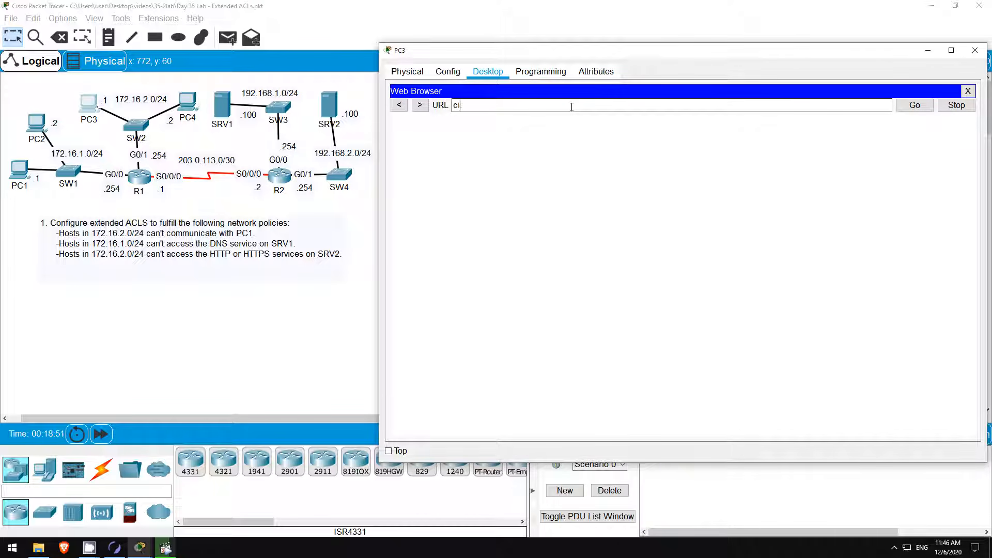
text(sco.com)
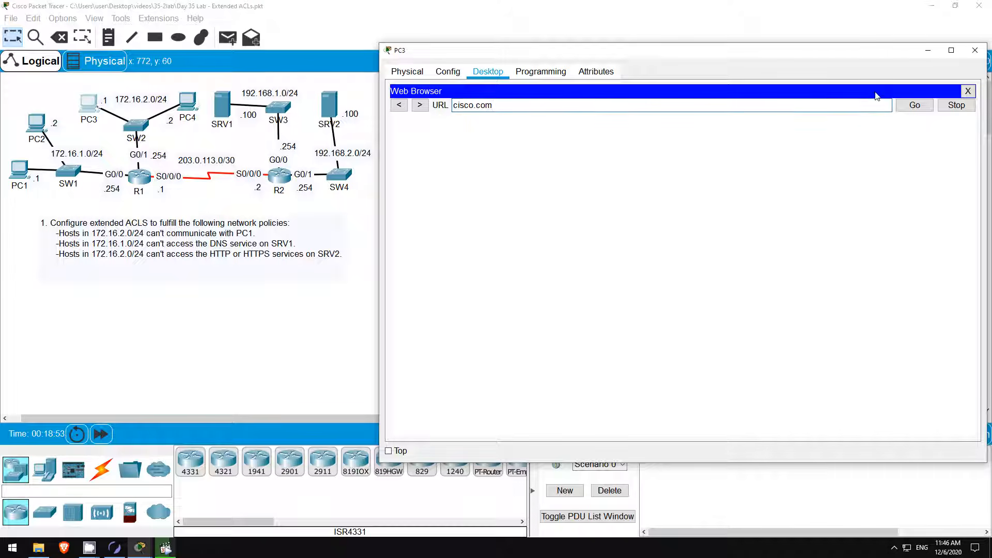
click(914, 106)
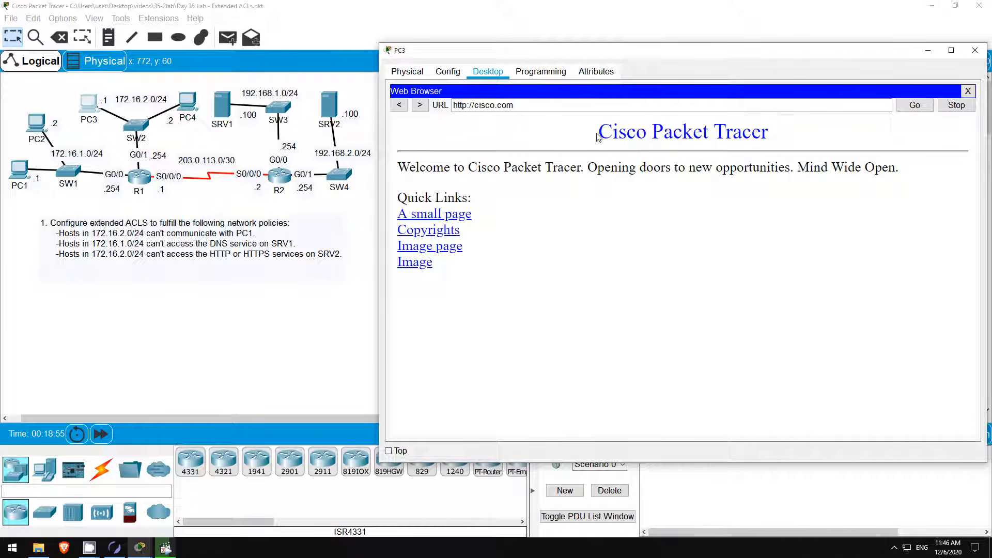
drag(599, 136, 718, 188)
click(718, 189)
Add ACL 101 rules denying TCP from 172.16.2.0/24 to host 192.168.2.100 on ports 80 and 443.
click(143, 176)
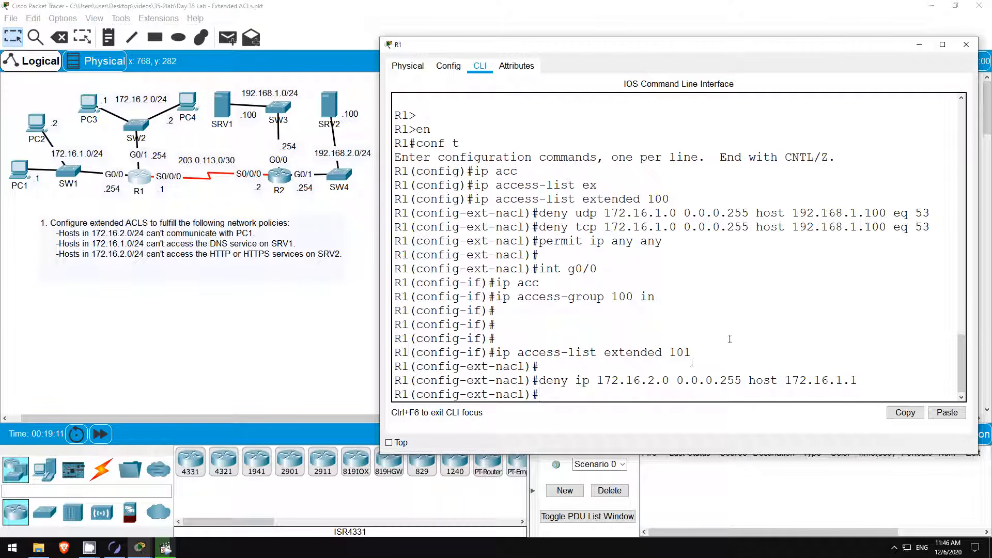
key(Return)
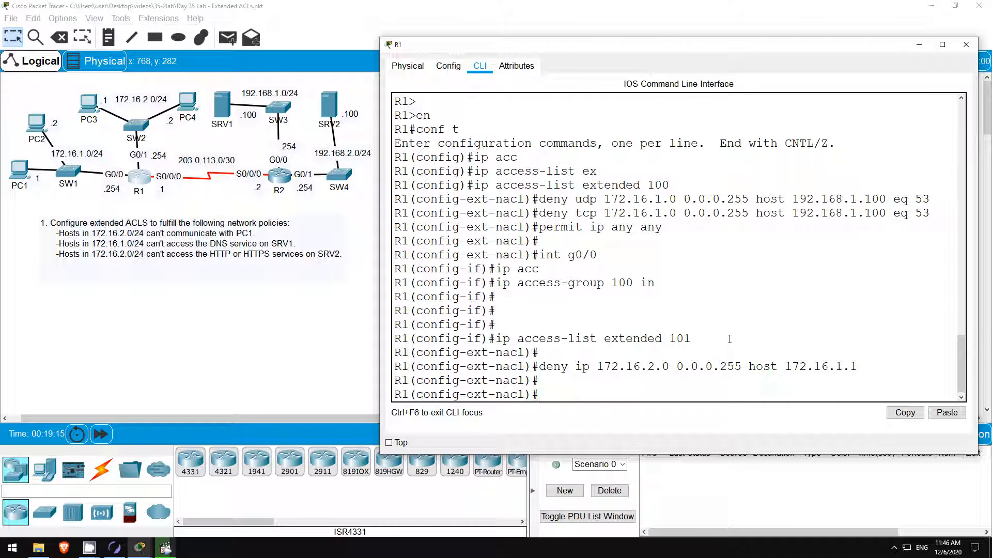
text(deny tcp)
text(172.16.2.0 0.0.0.255)
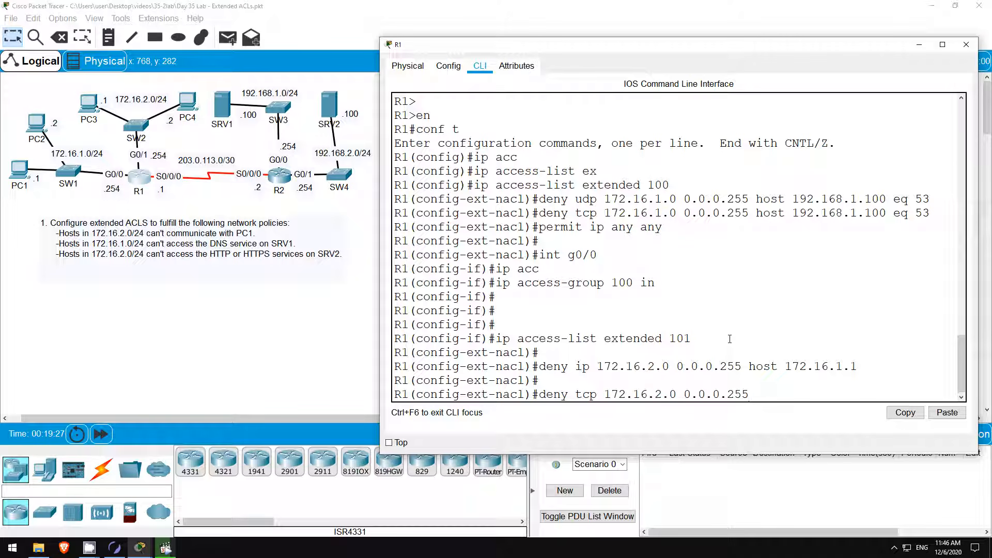
text( host 192.168.2.100)
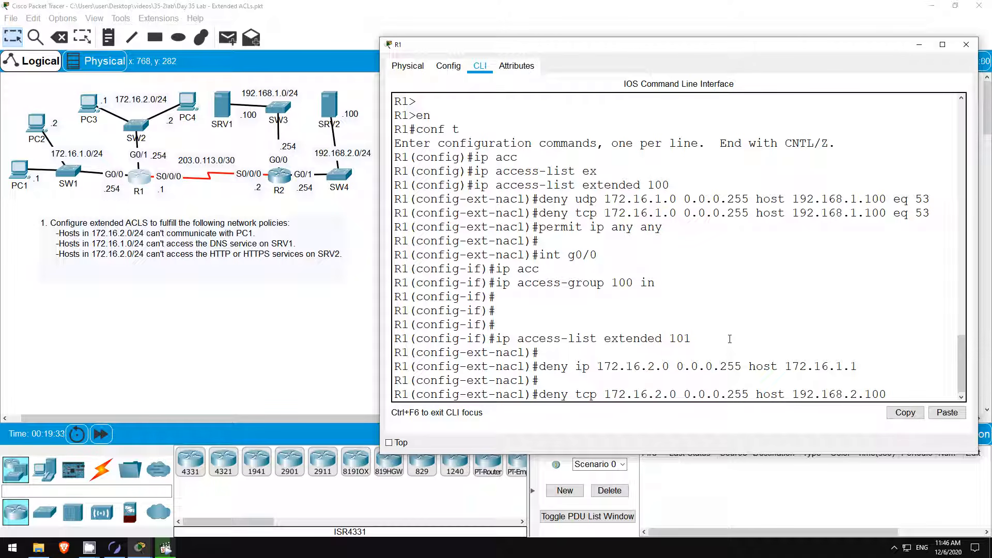
text( eq 80)
key(Return)
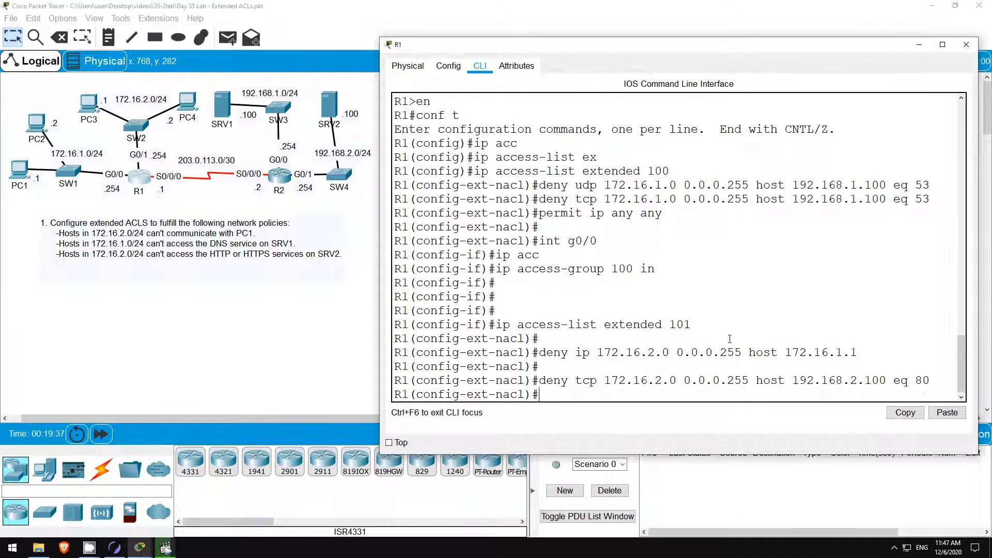
key(Up)
key(BackSpace)
key(BackSpace)
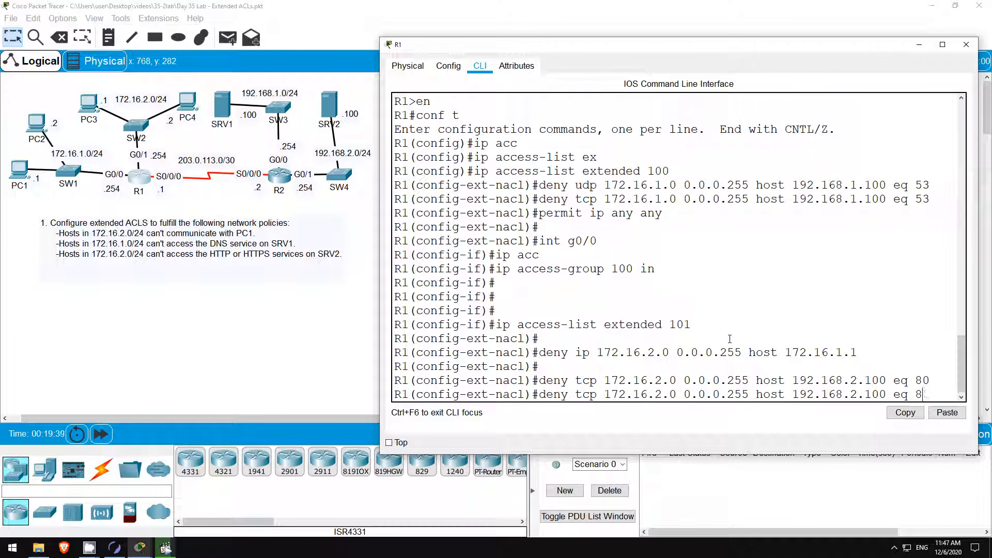
text(443)
key(Return)
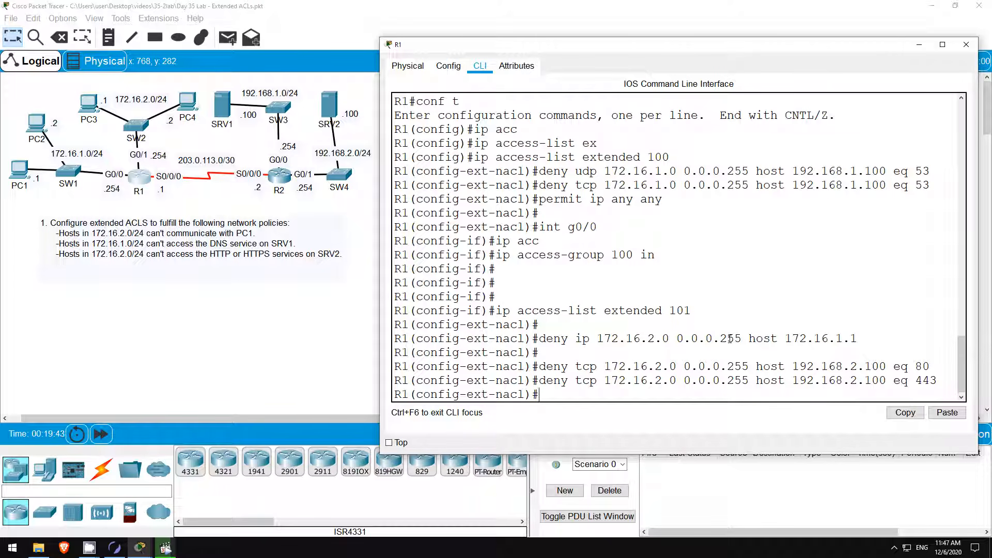
Add 'permit ip any any' to ACL 101 and apply it inbound on g0/1.
text(permit ip any any)
key(Return)
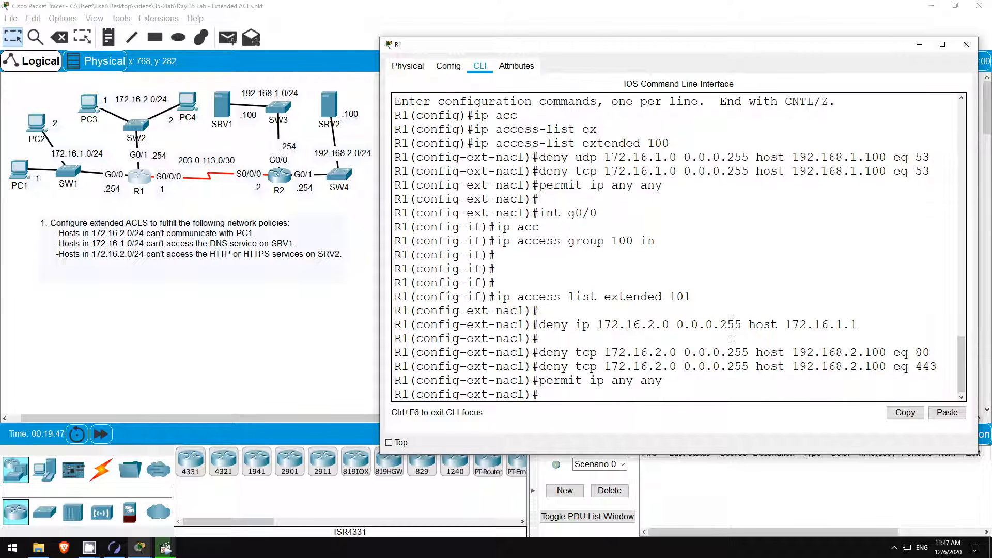
key(Return)
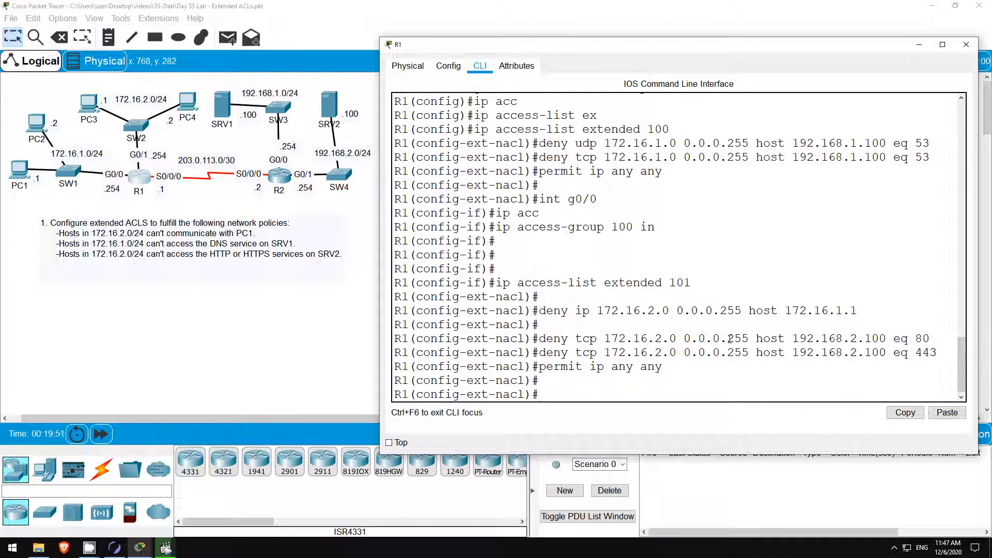
text(int g0/1)
key(Return)
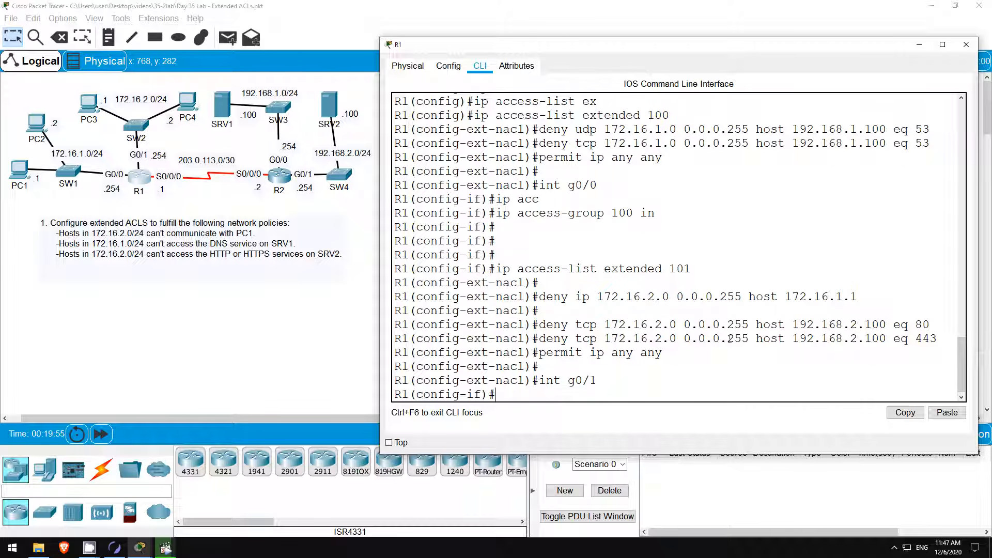
text(ip acc)
key(Tab)
text(1)
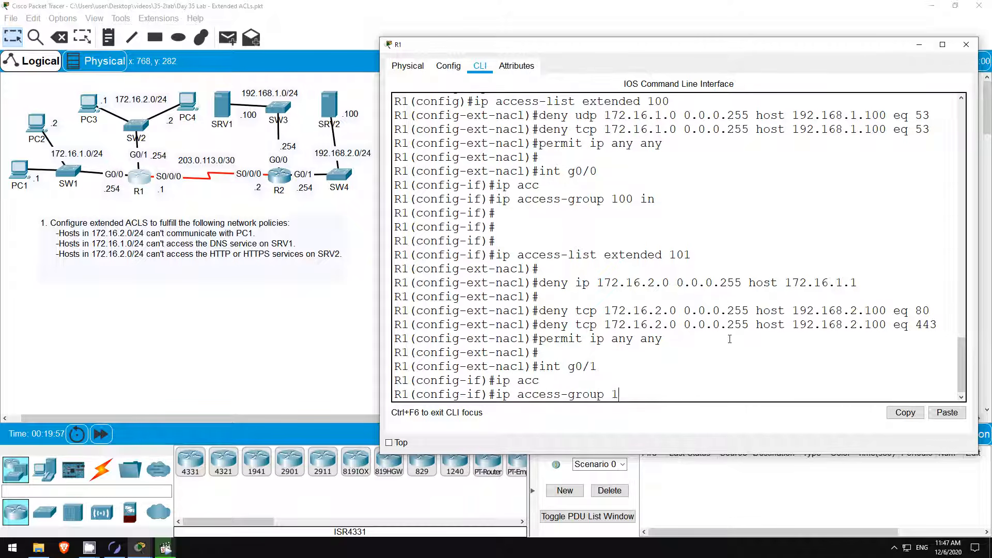
text(01 in)
key(Return)
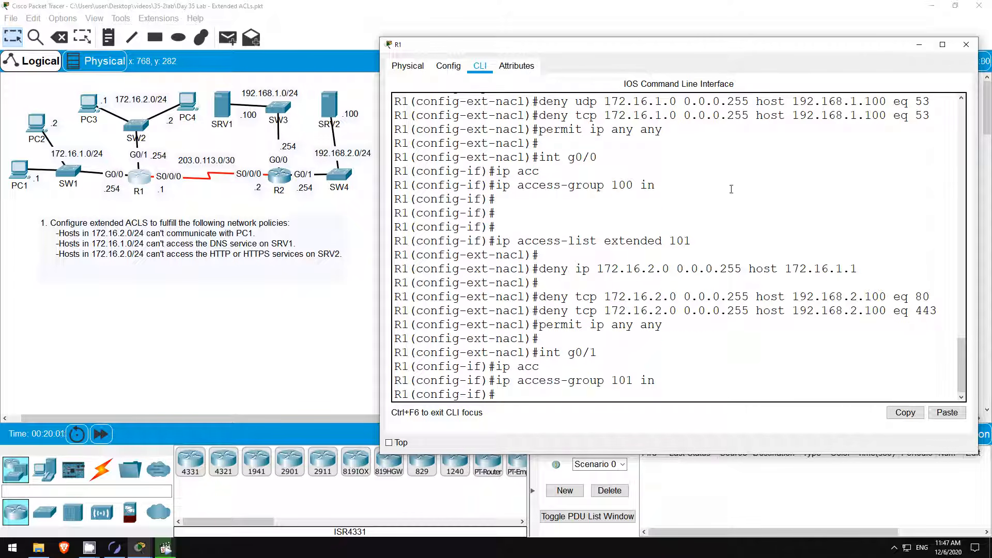
Retry cisco.com in PC3's browser, see a Request Timeout, then open PC3's Command Prompt.
click(89, 107)
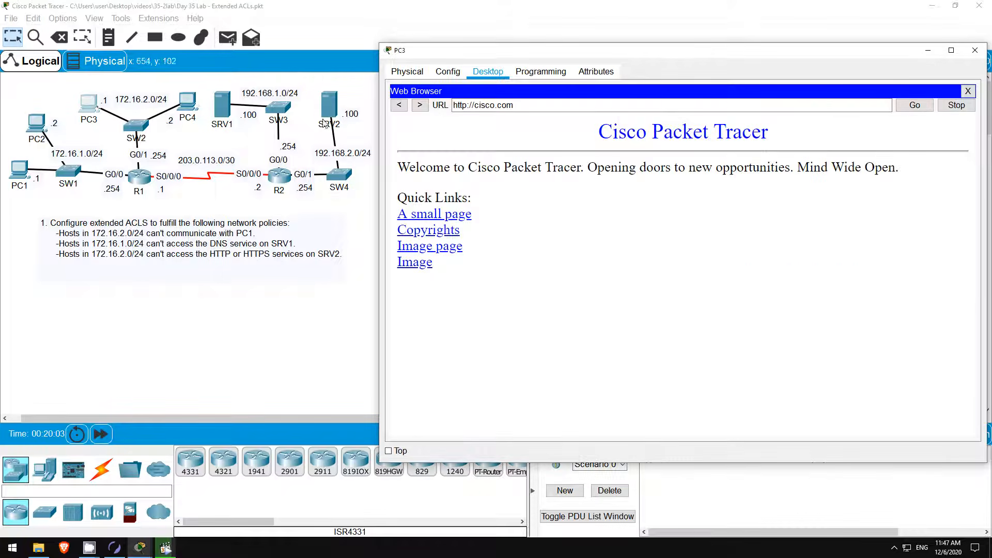
click(968, 91)
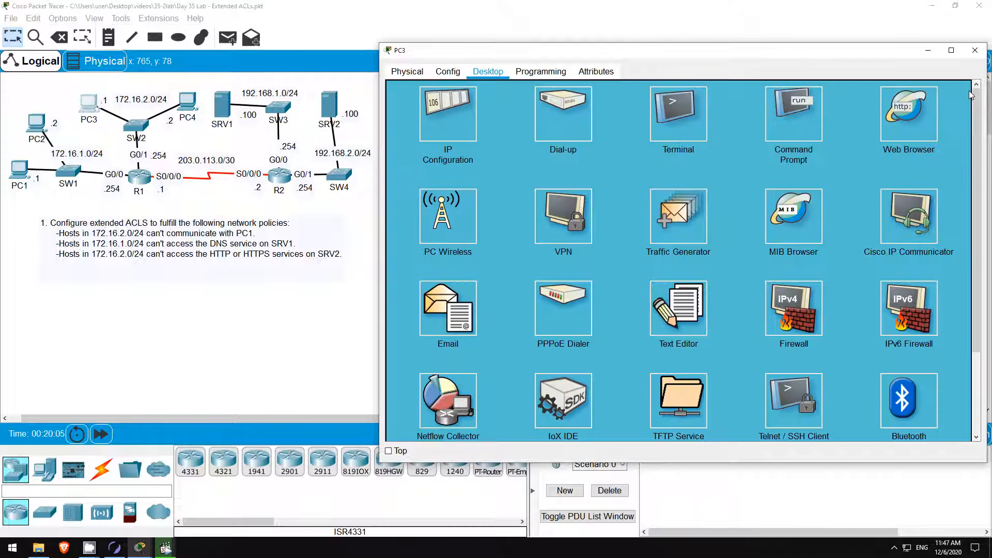
click(908, 117)
click(489, 103)
text(c)
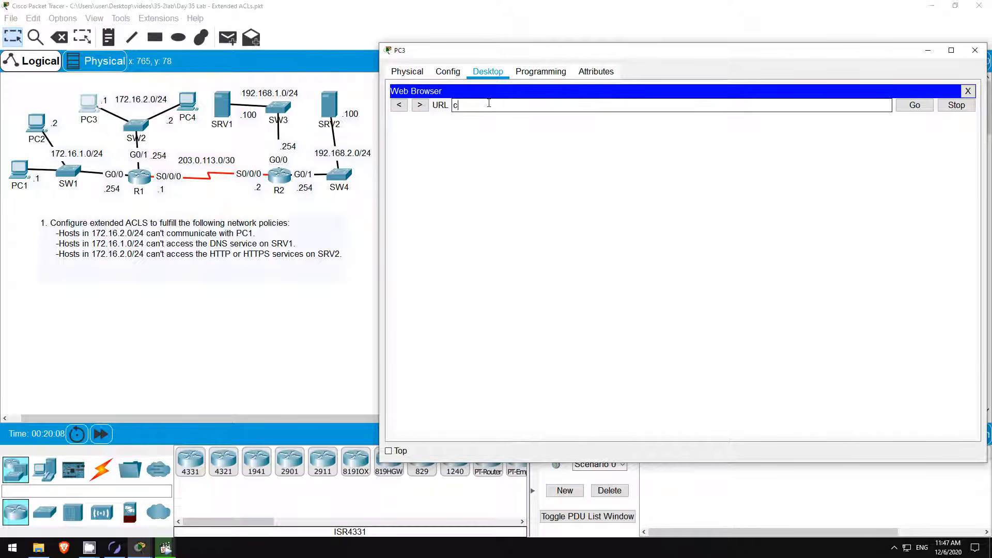
text(isco.com)
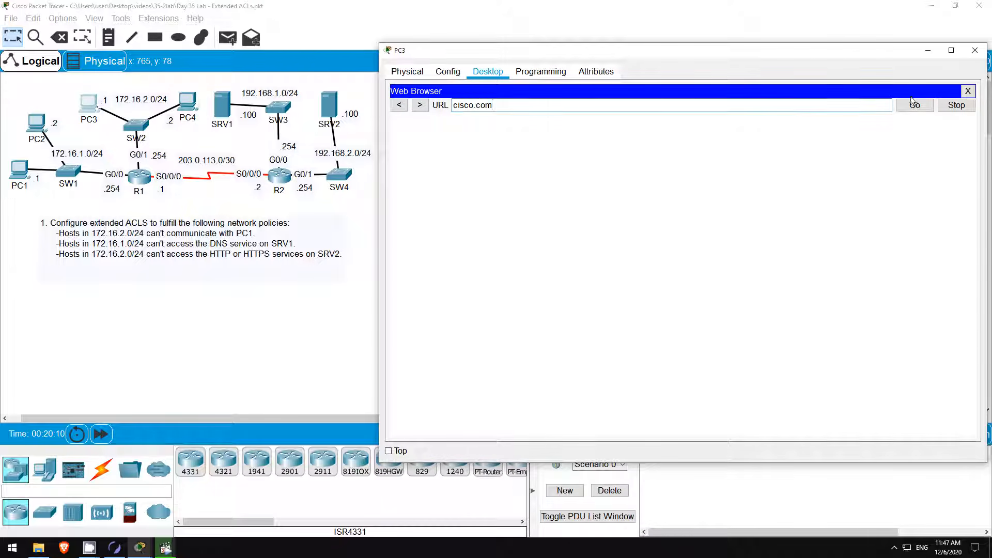
click(911, 102)
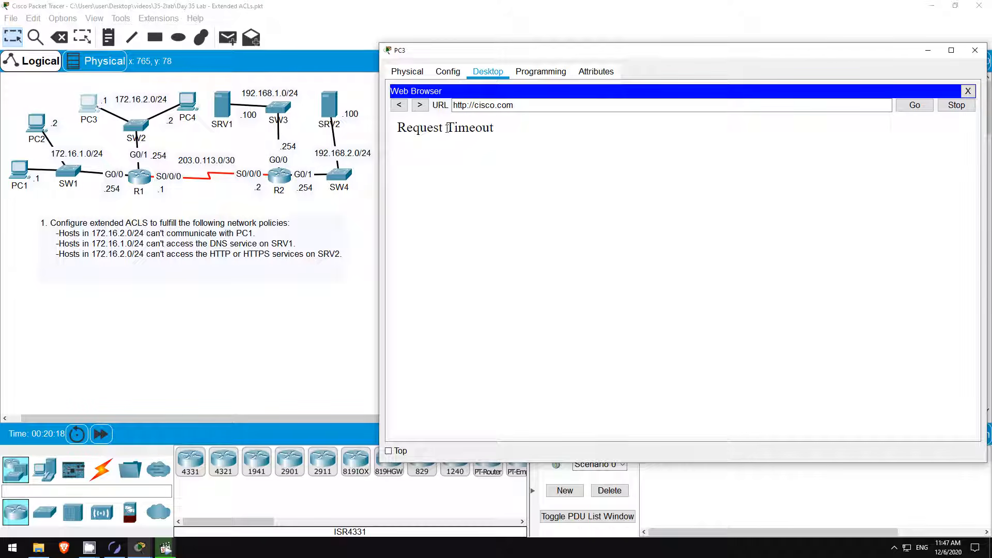
drag(447, 127, 505, 127)
click(514, 145)
click(968, 91)
click(790, 122)
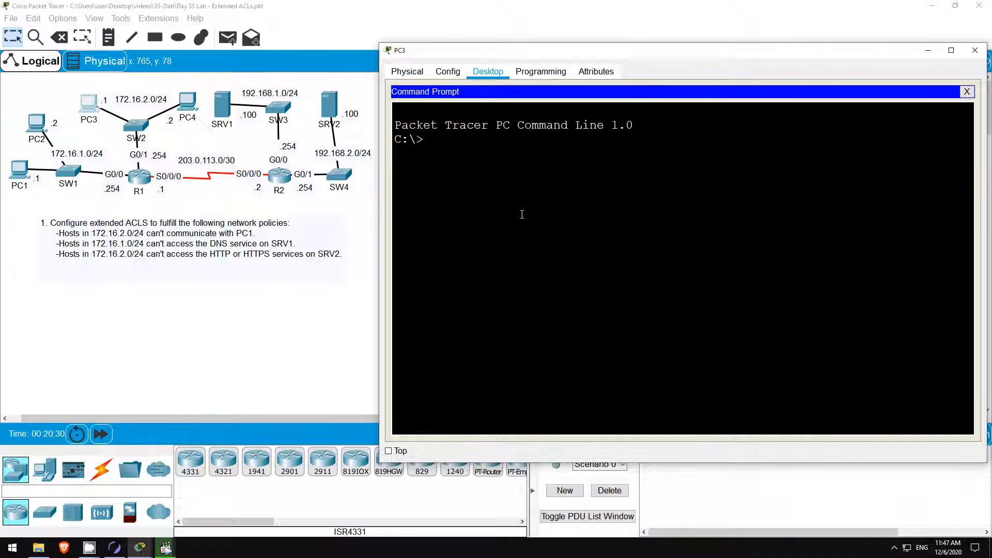
From PC3, ping pc1 (destination unreachable) and then pc2 (3 of 4 replies).
text(ping pc1)
key(Return)
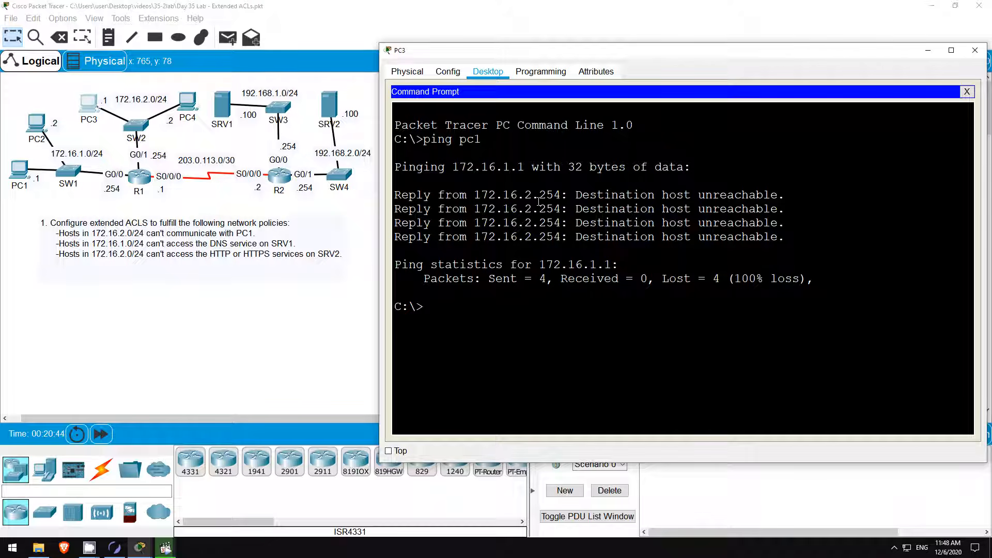
text(ping pc2)
key(Return)
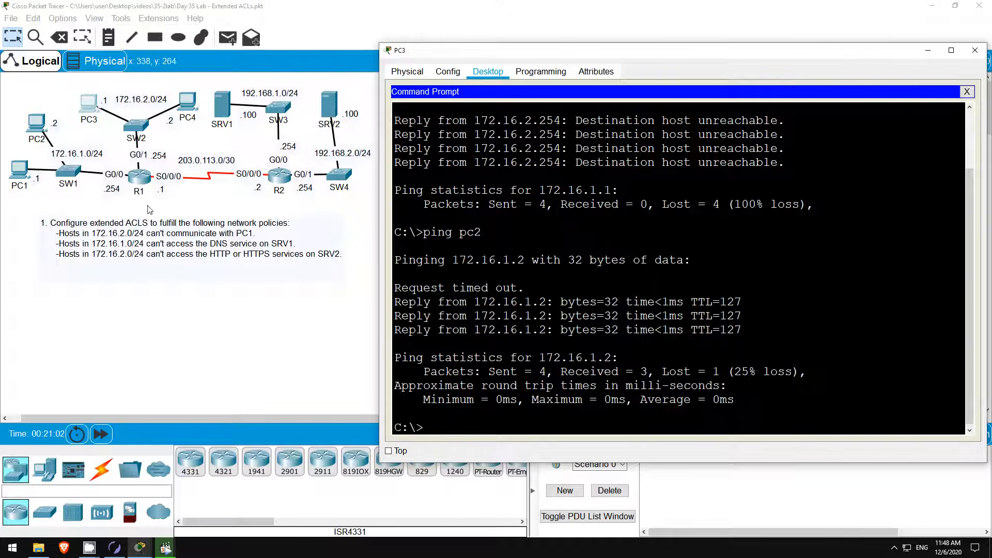
On R1, run do sh access-lists and highlight lists 100, 101 and the www rule's 12 matches.
click(135, 179)
click(136, 180)
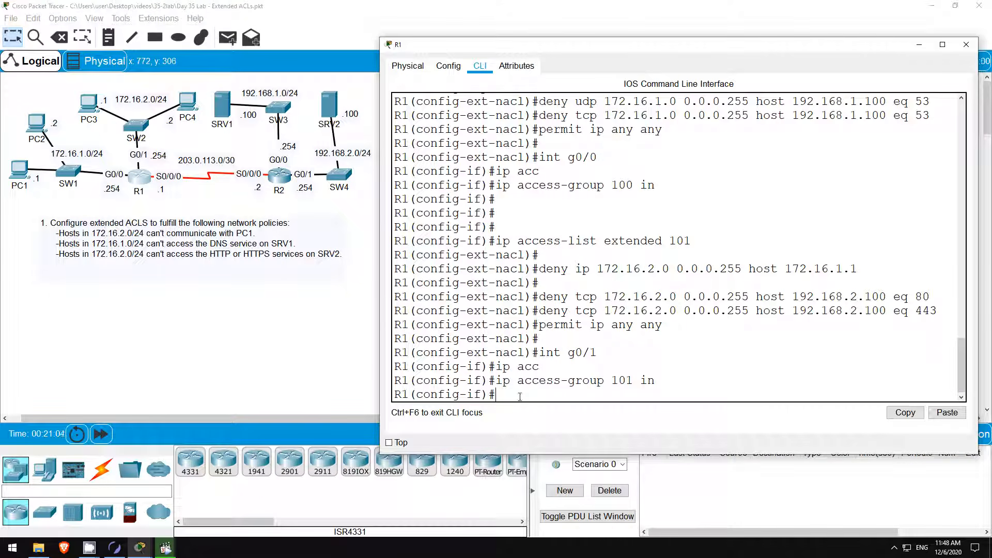
text(do sh access-lists)
key(Return)
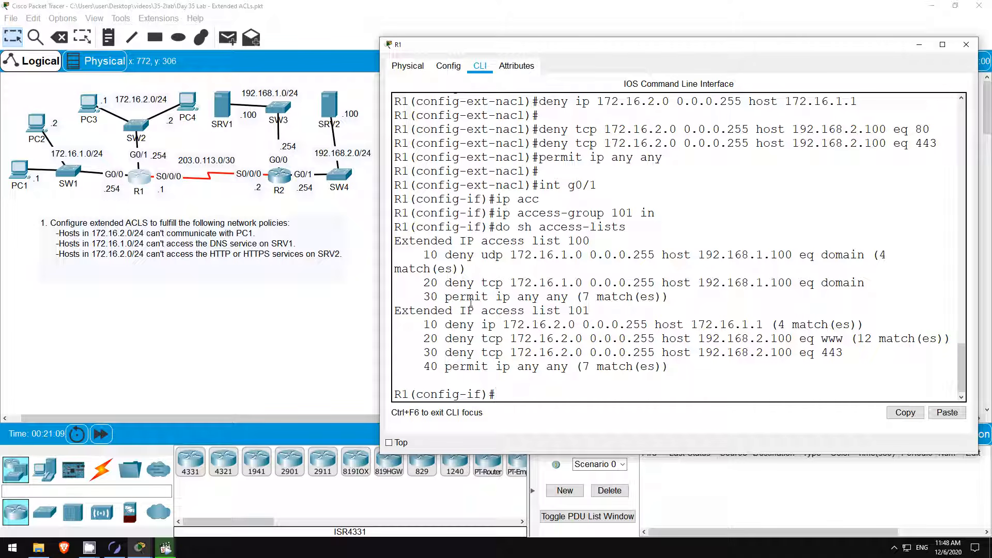
drag(567, 241, 600, 241)
drag(568, 310, 594, 311)
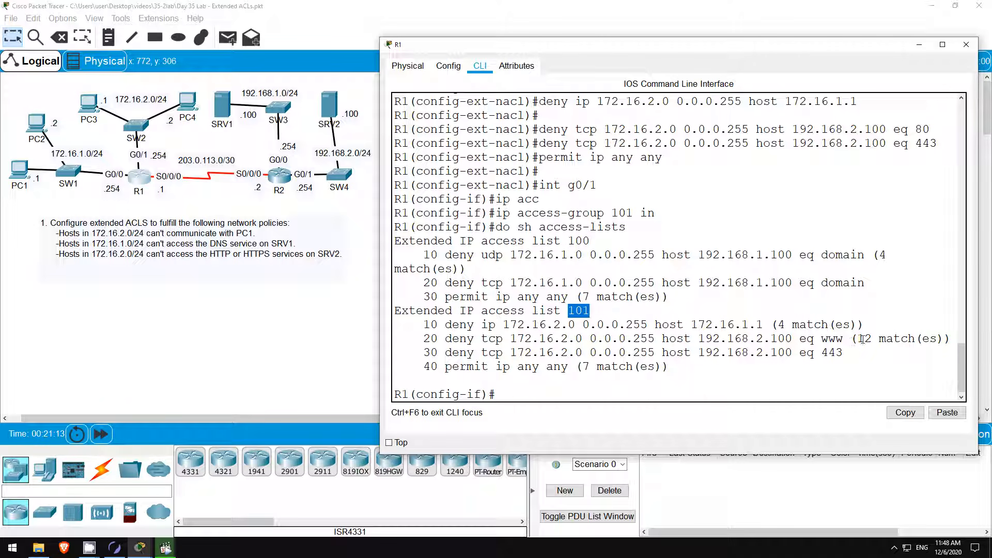
drag(858, 339, 945, 338)
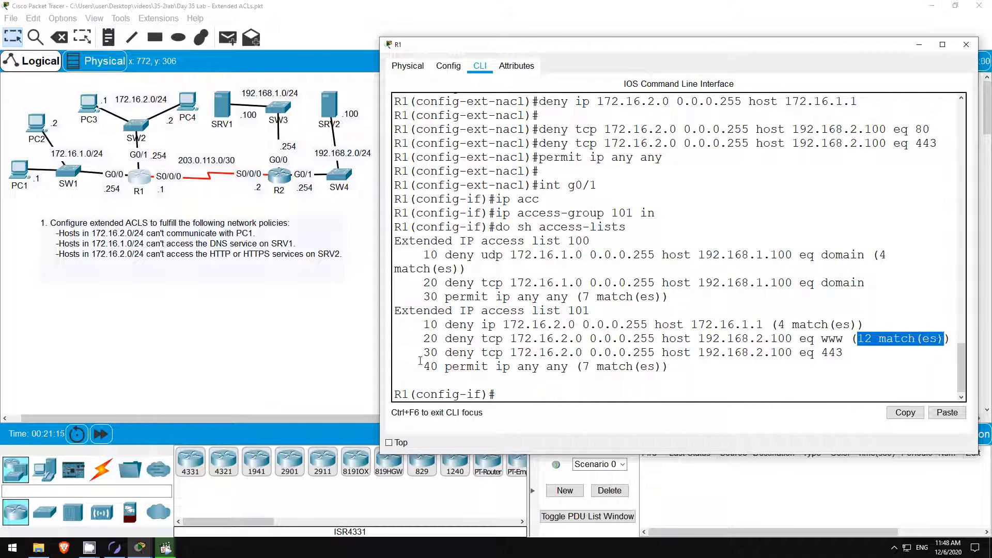
click(500, 390)
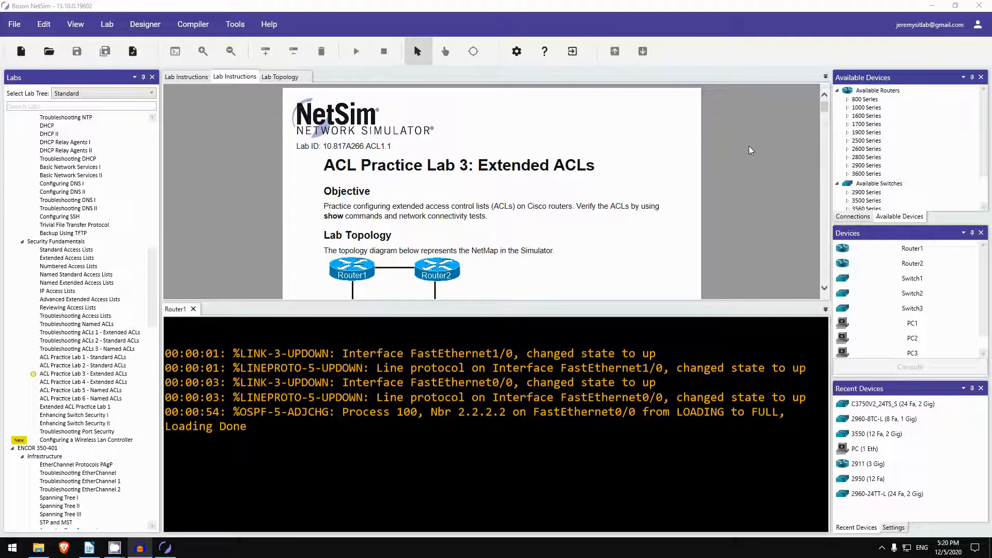
scroll(748, 146, down, 1)
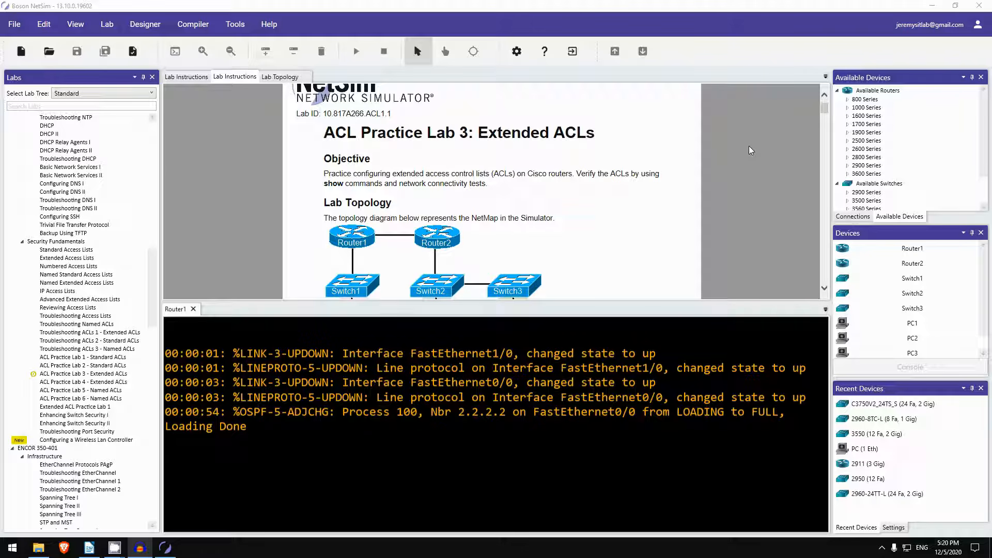
scroll(625, 160, down, 5)
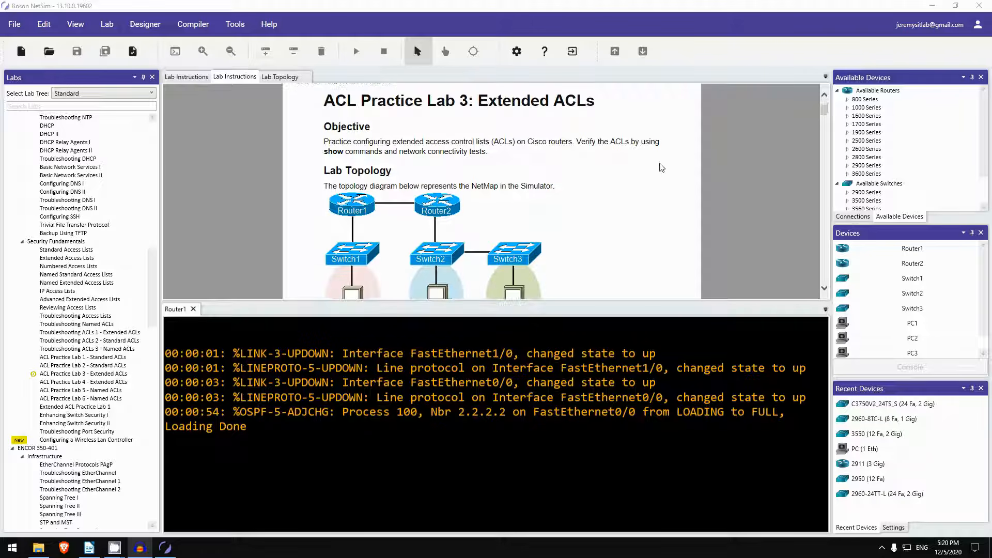
scroll(590, 142, up, 1)
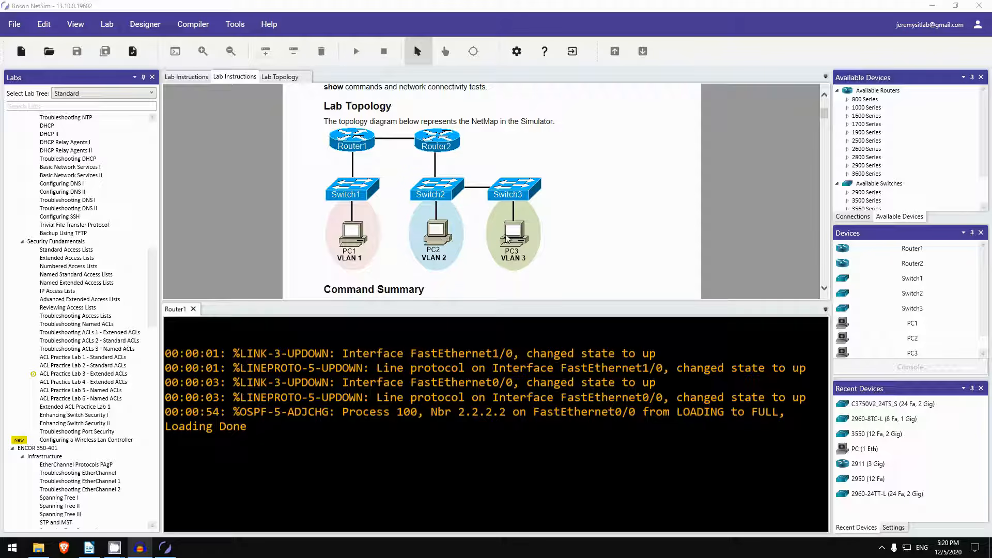
scroll(536, 241, down, 3)
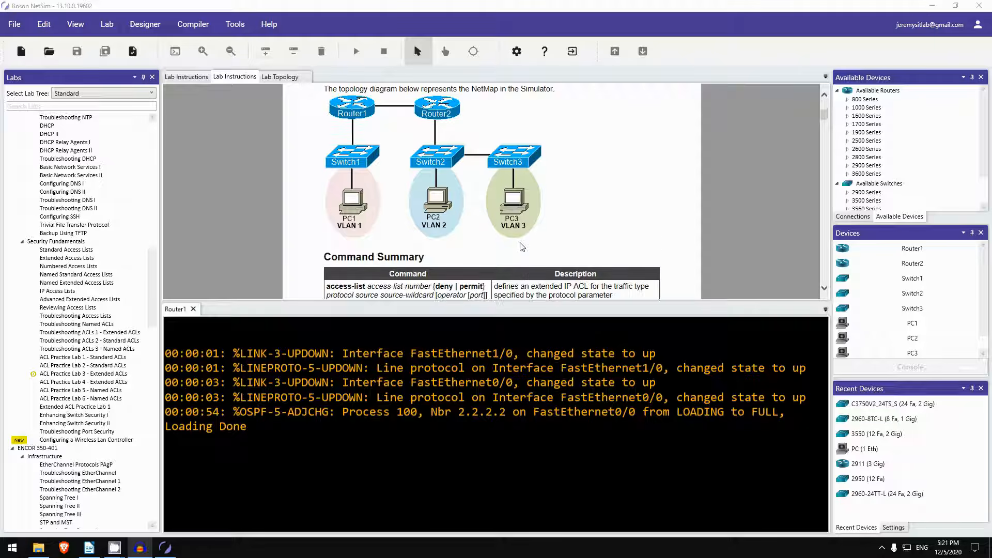
scroll(521, 246, down, 3)
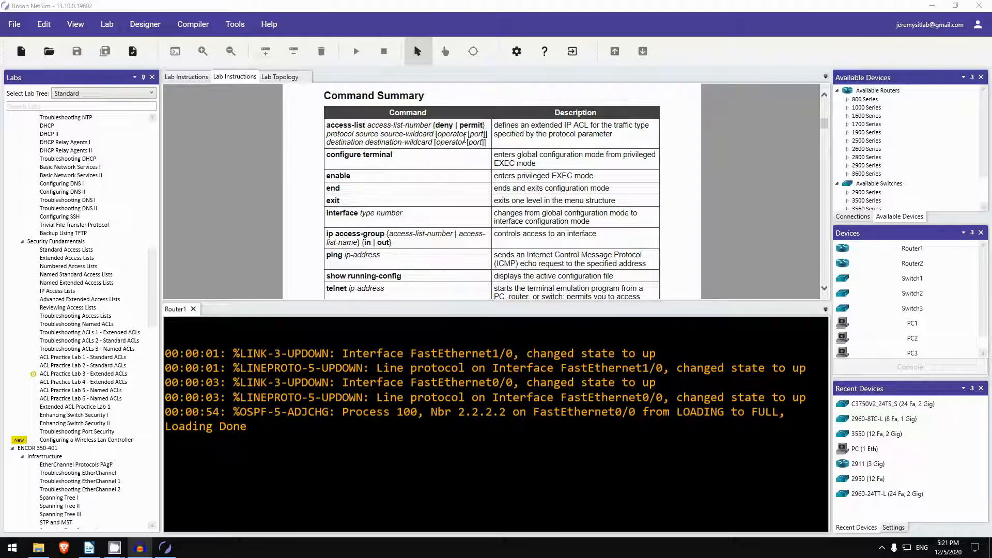
scroll(463, 139, down, 10)
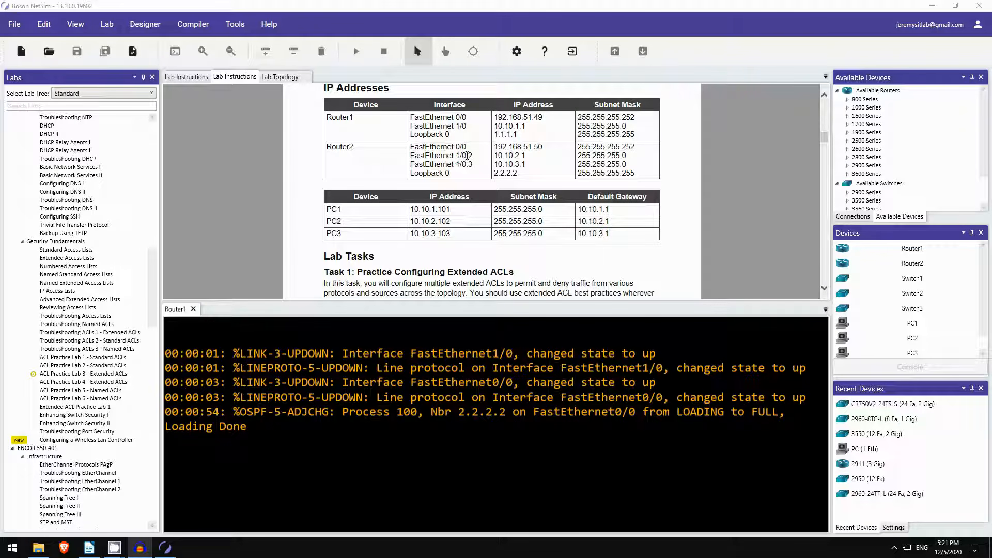
scroll(471, 164, up, 5)
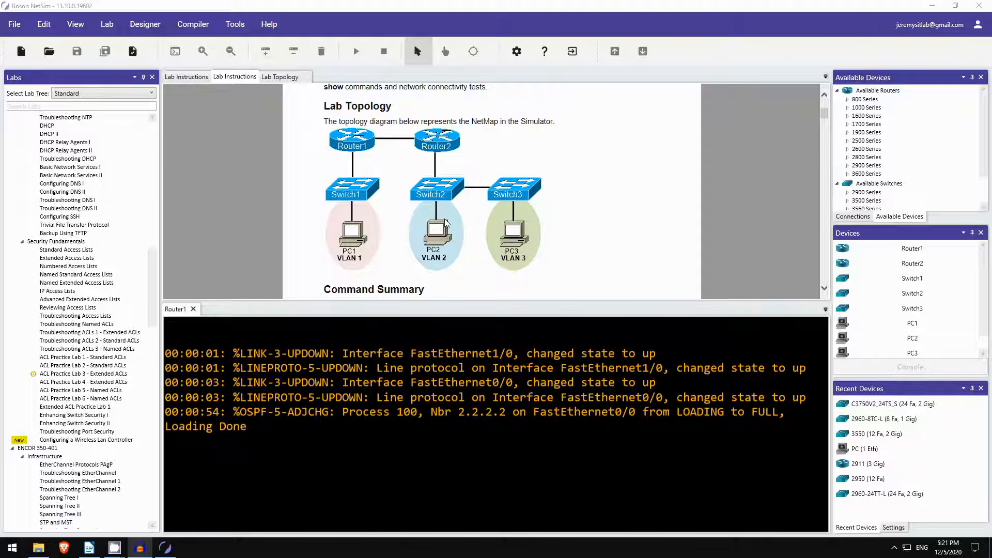
scroll(439, 209, down, 6)
scroll(434, 191, down, 6)
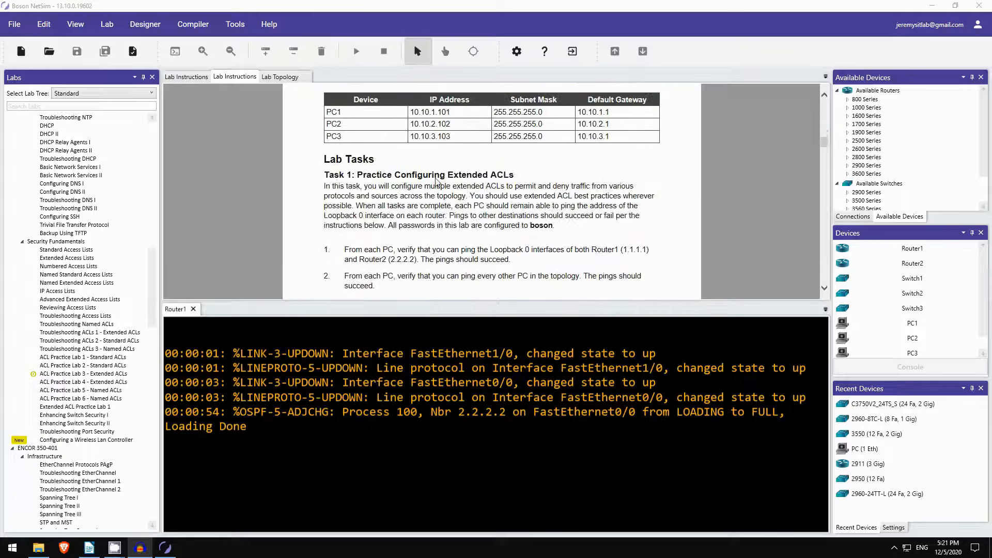
scroll(320, 244, down, 10)
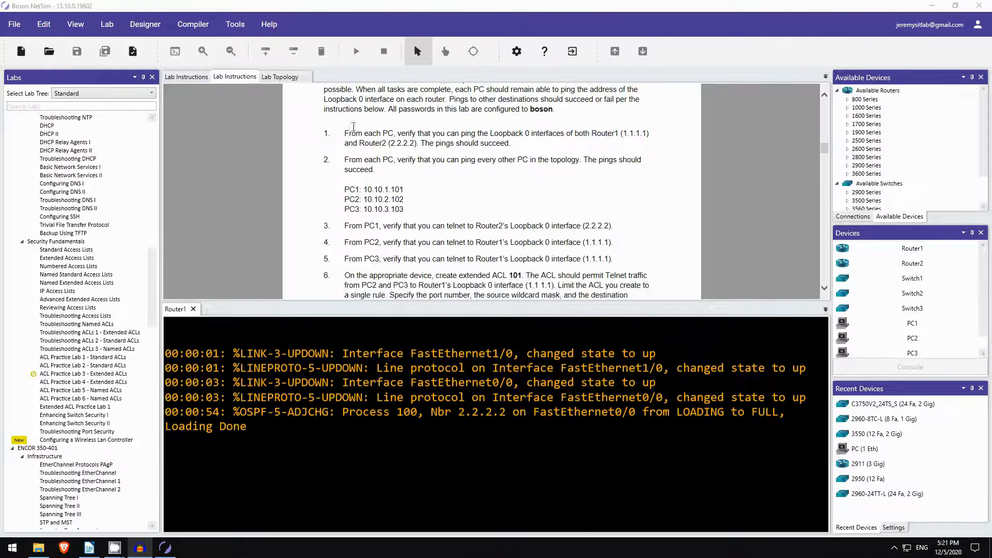
scroll(320, 244, down, 2)
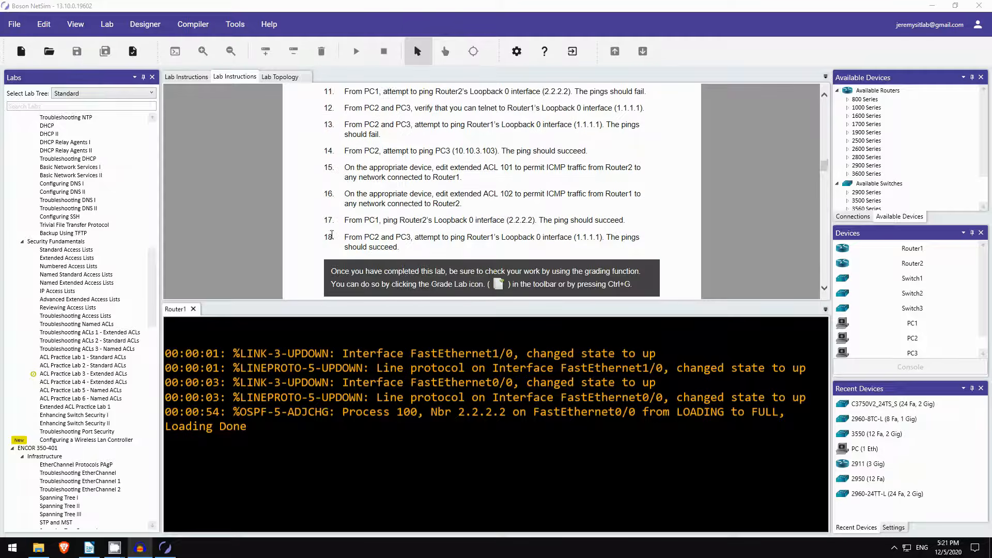
scroll(334, 199, up, 5)
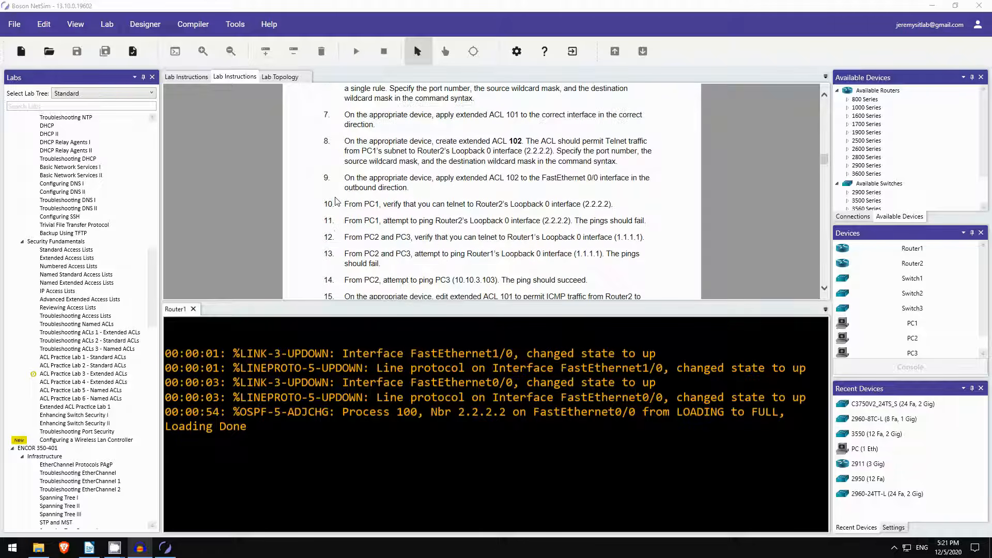
scroll(349, 189, up, 1)
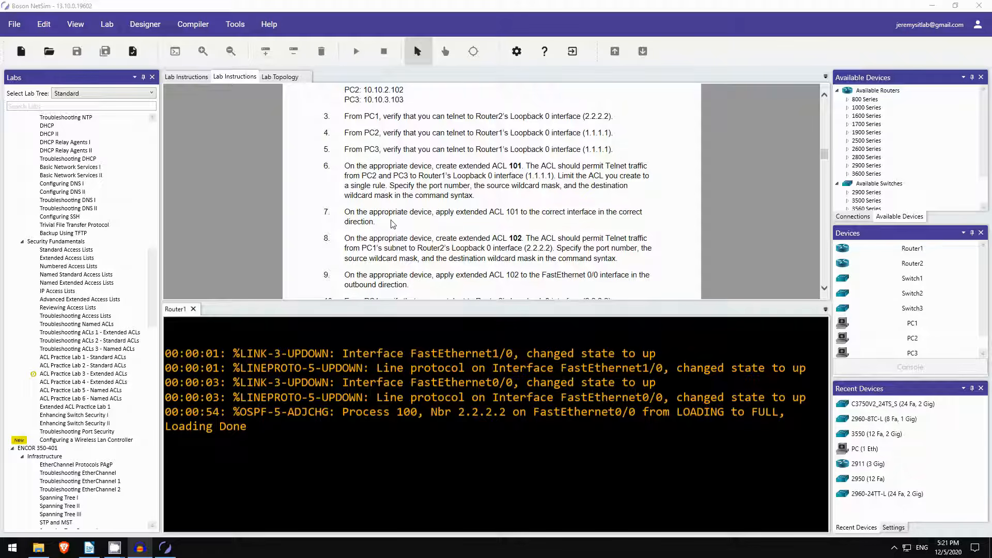
scroll(389, 235, up, 5)
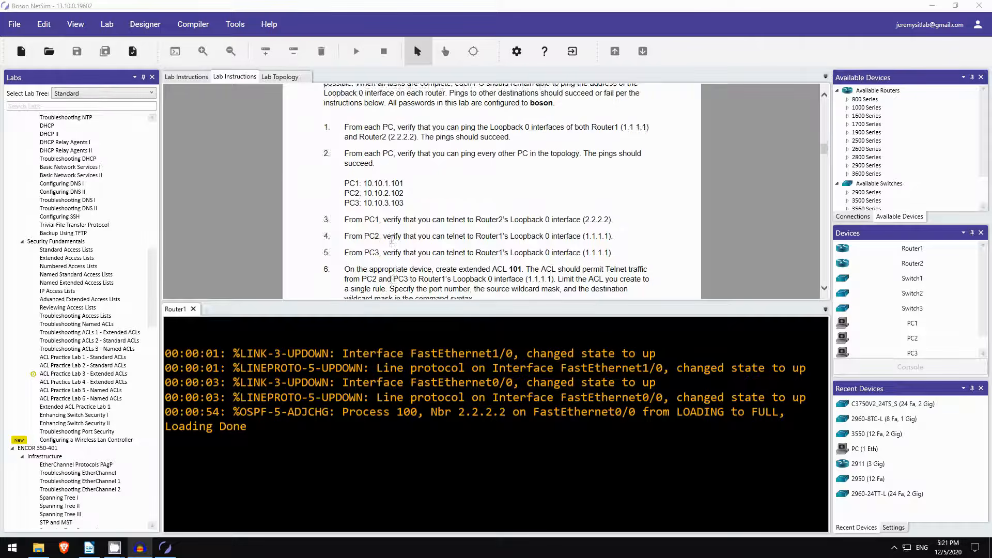
scroll(387, 244, down, 1)
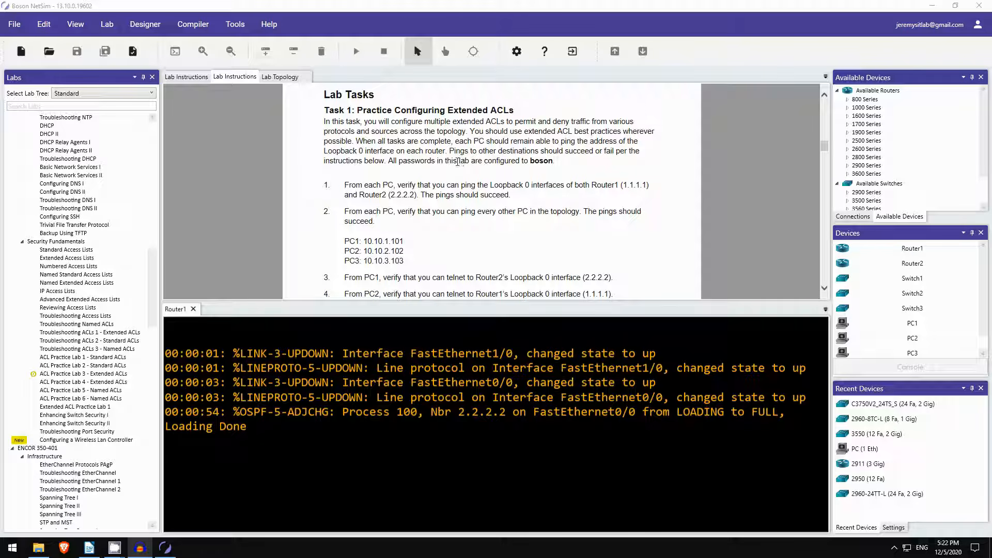
scroll(459, 173, down, 1)
scroll(437, 168, down, 1)
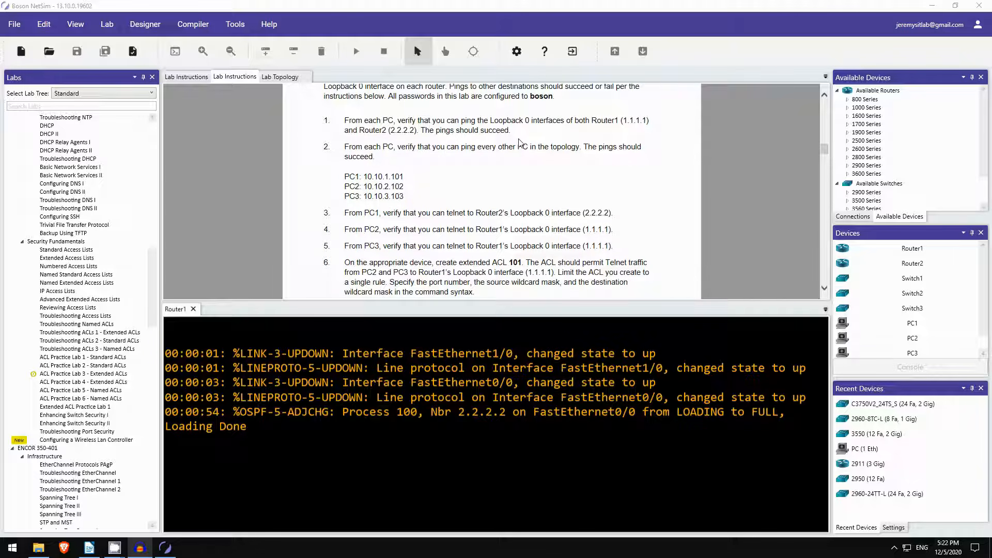
Open console sessions for PC1, PC2 and PC3.
click(888, 328)
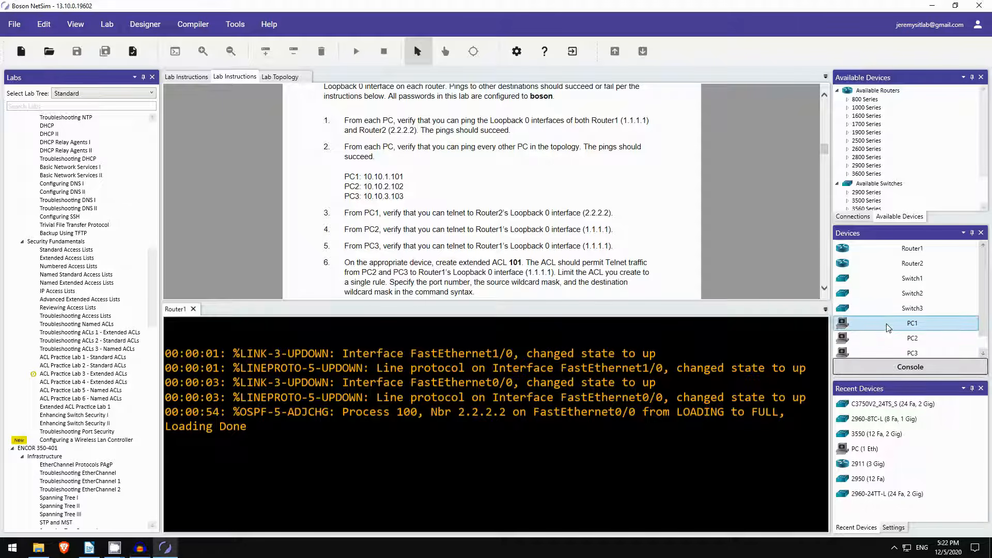
click(886, 368)
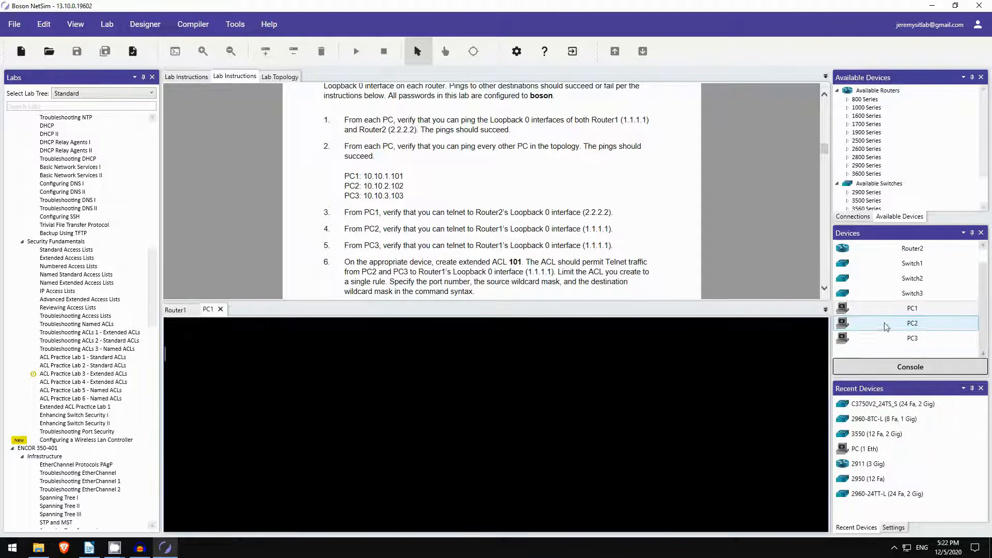
click(886, 368)
click(885, 369)
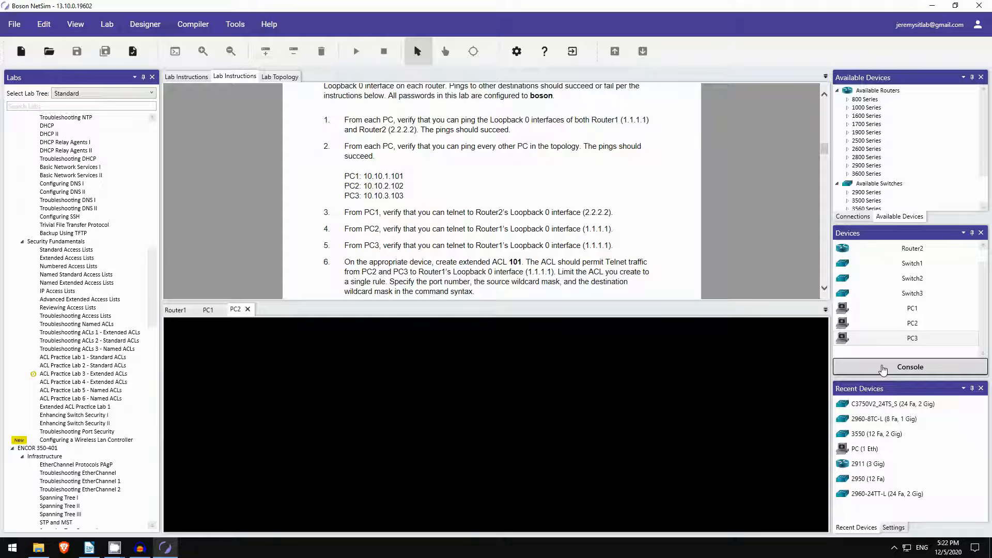
From PC1, ping loopbacks 1.1.1.1 and 2.2.2.2, stopping each with Ctrl+C.
click(208, 310)
scroll(278, 245, up, 15)
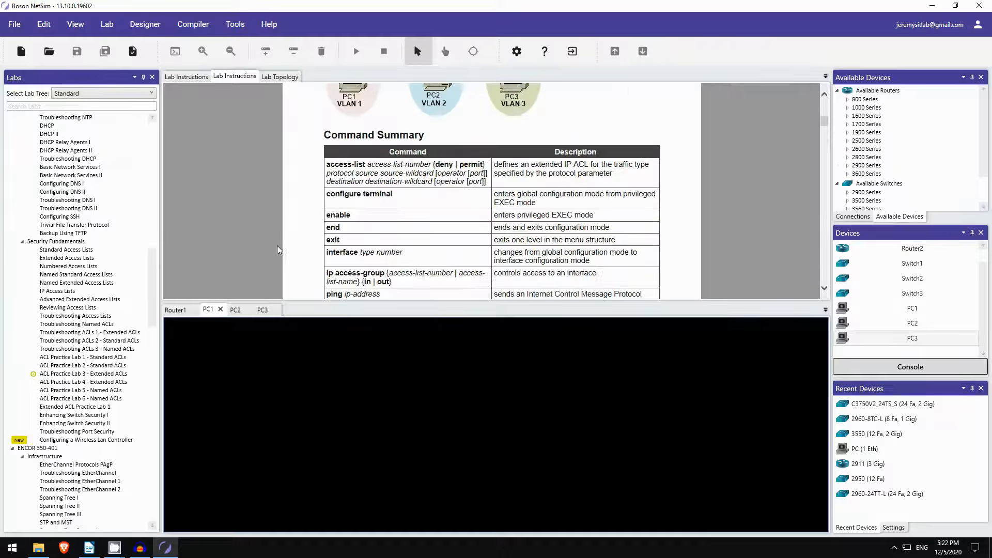
scroll(279, 247, up, 5)
scroll(289, 245, down, 4)
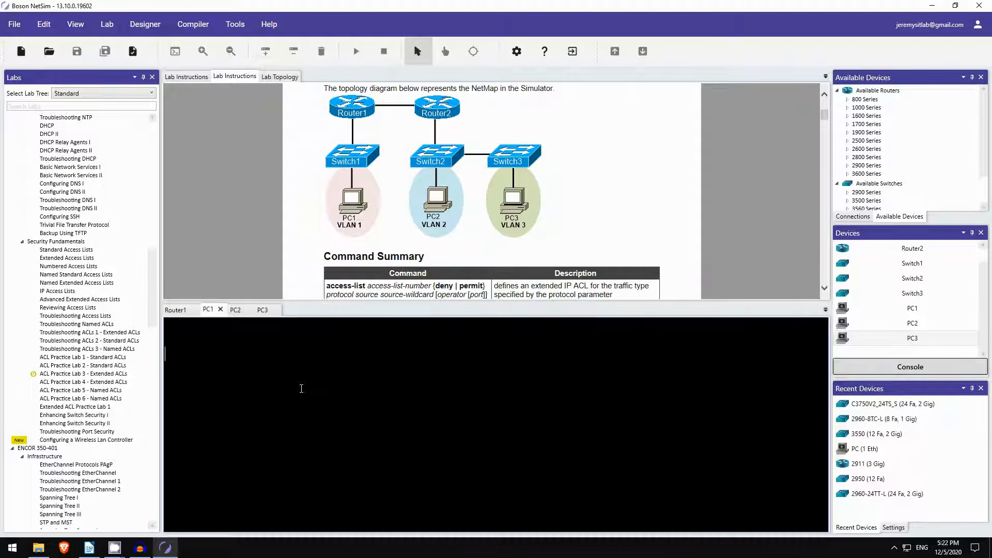
key(Return)
text(ping )
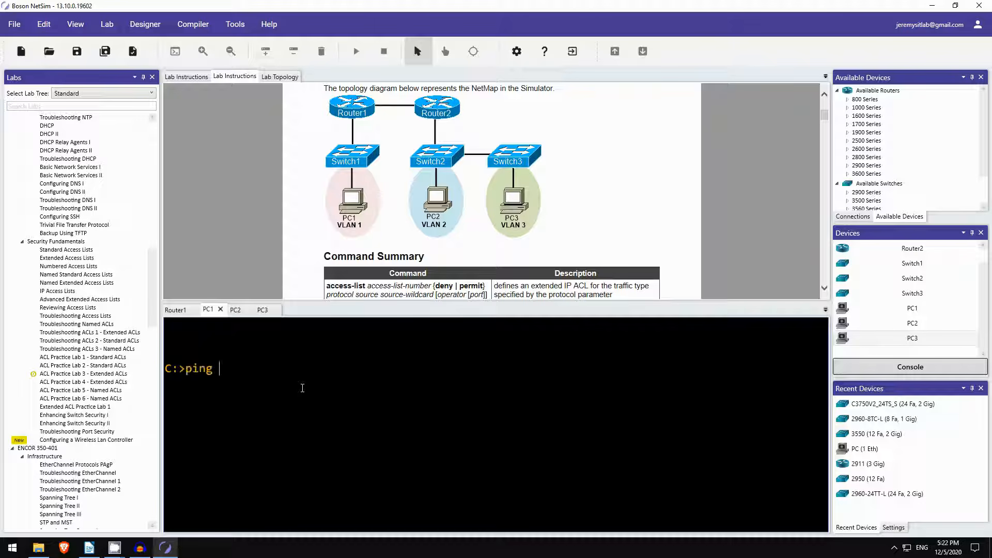
text(1.1.1.1)
key(Return)
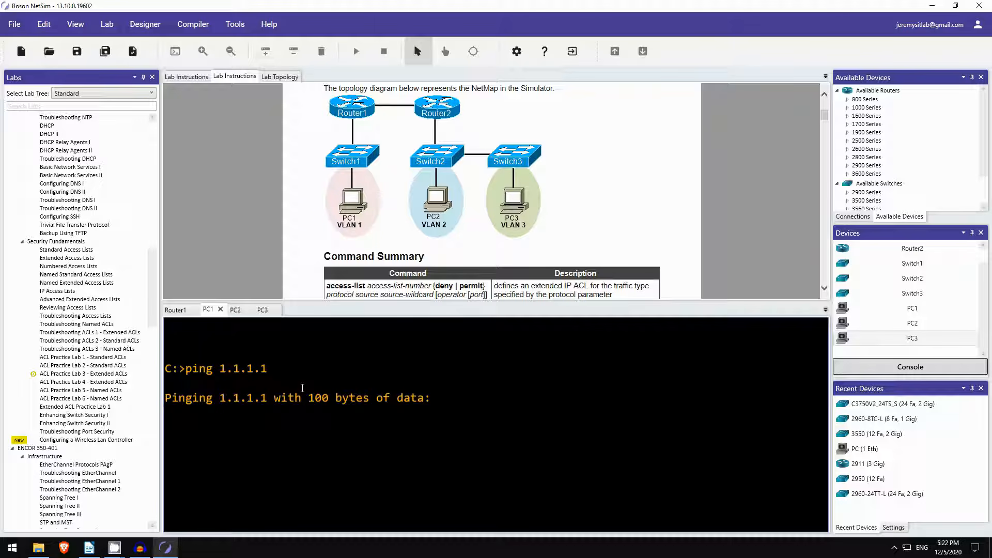
key(ctrl+c)
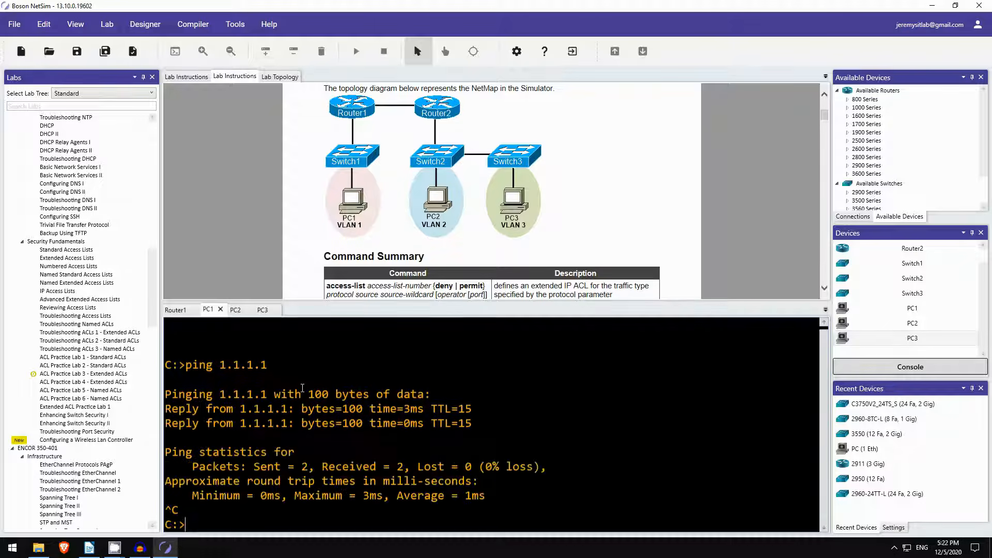
key(Up)
key(BackSpace)
key(BackSpace)
key(BackSpace)
key(BackSpace)
key(BackSpace)
key(BackSpace)
key(BackSpace)
text(2.2.2.2)
key(Return)
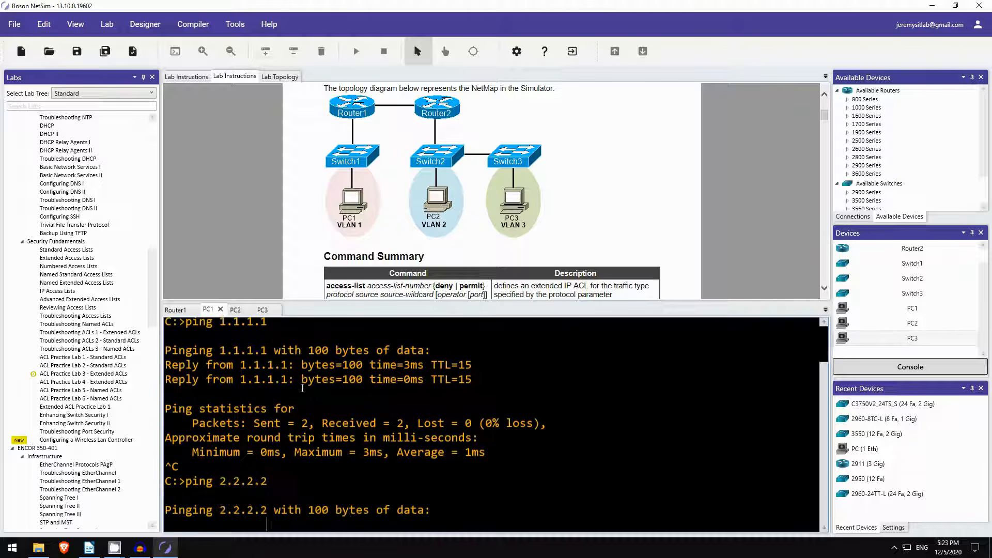
key(ctrl+c)
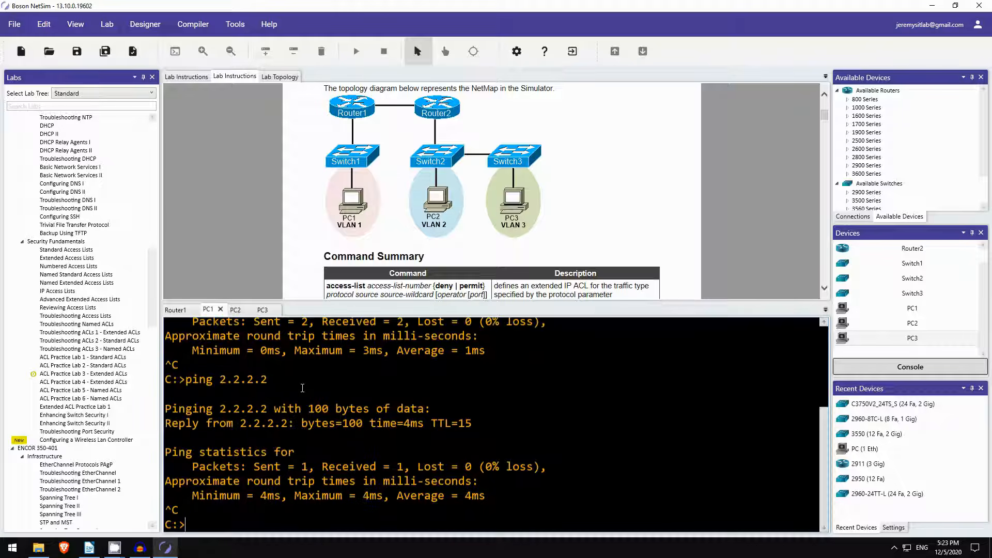
From PC3, ping 1.1.1.1 and 2.2.2.2, highlighting the reply from 2.2.2.2.
click(265, 310)
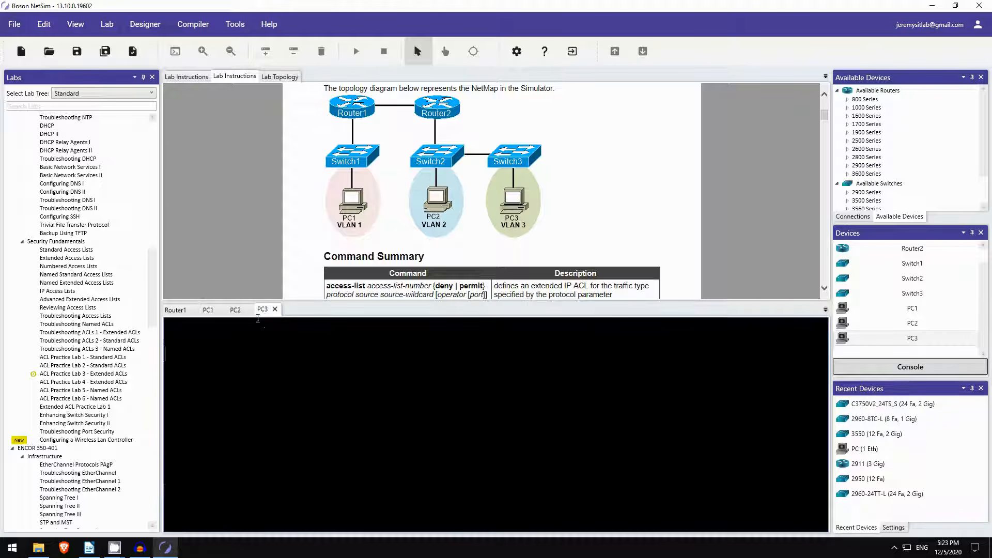
key(Return)
text(ping 1.1.1.1)
key(Return)
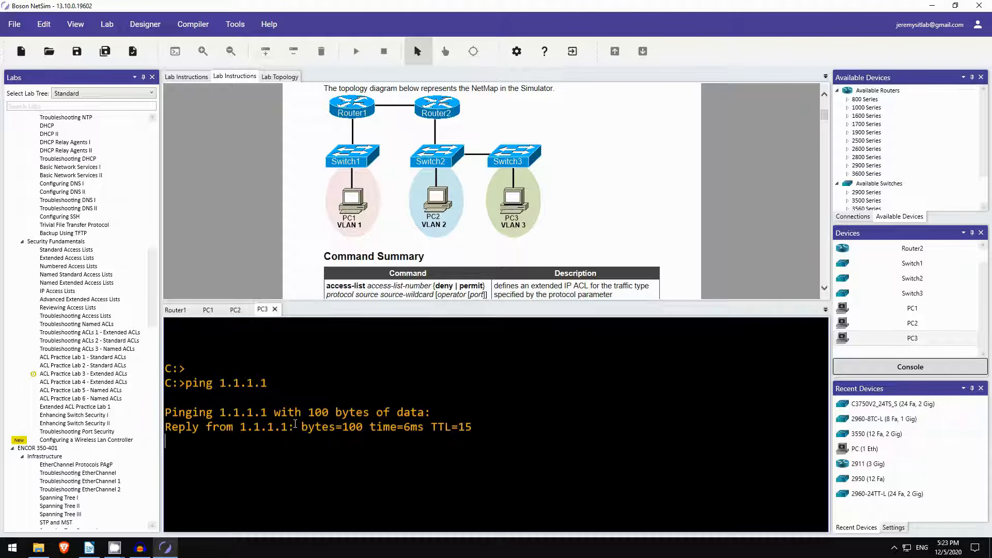
key(ctrl+c)
key(Up)
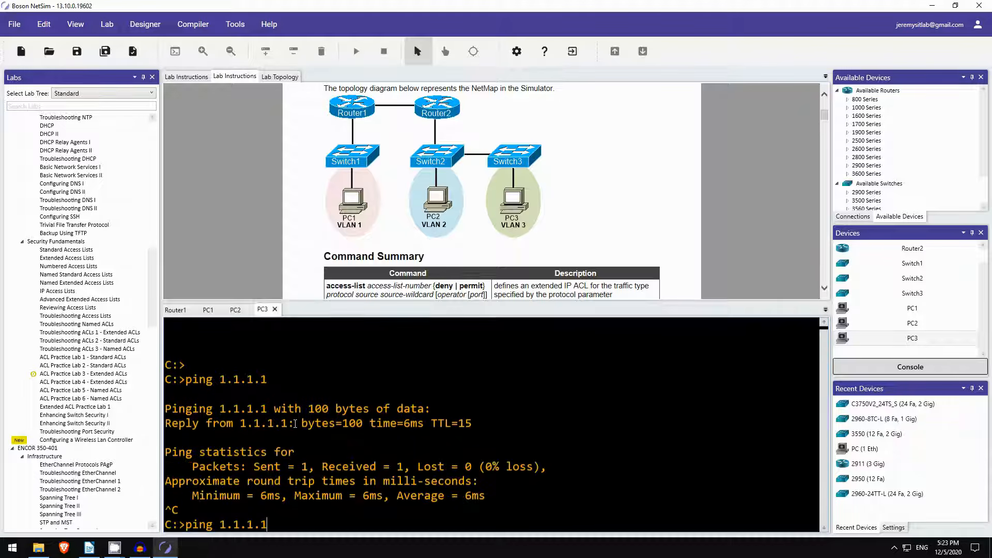
key(BackSpace)
key(BackSpace)
key(BackSpace)
key(BackSpace)
key(BackSpace)
key(BackSpace)
key(BackSpace)
text(2.2.2.2)
key(Return)
key(ctrl+c)
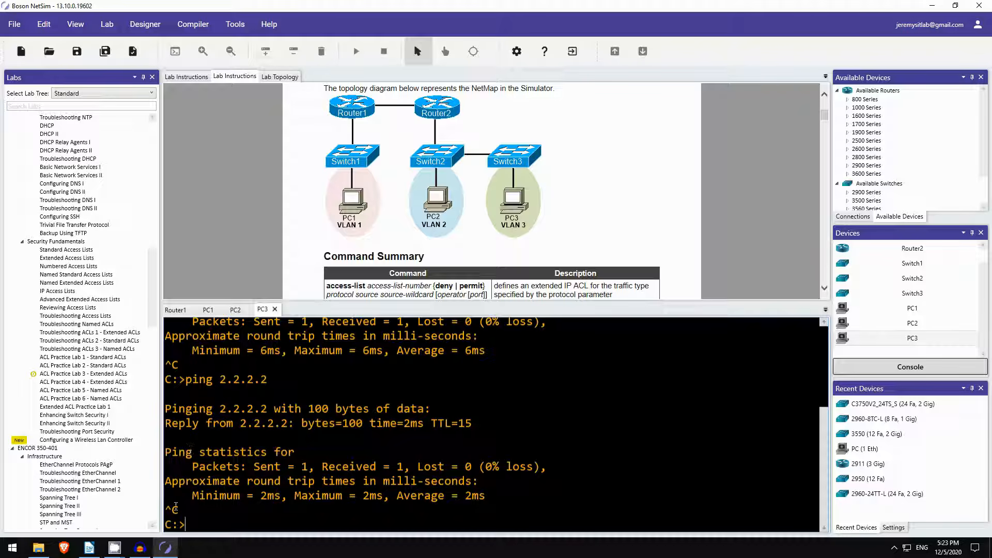
drag(164, 509, 179, 510)
drag(206, 422, 474, 422)
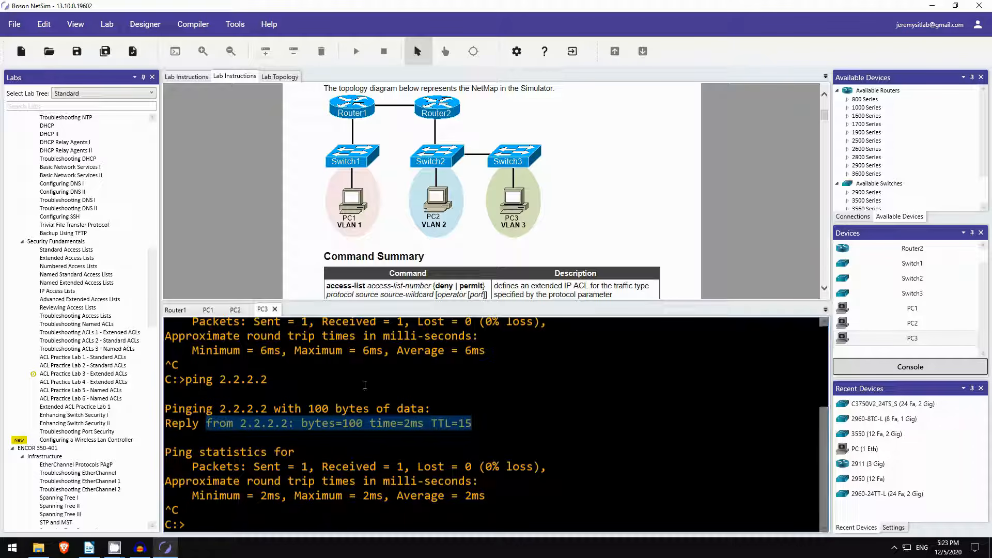
click(311, 507)
scroll(293, 215, down, 3)
scroll(292, 212, down, 12)
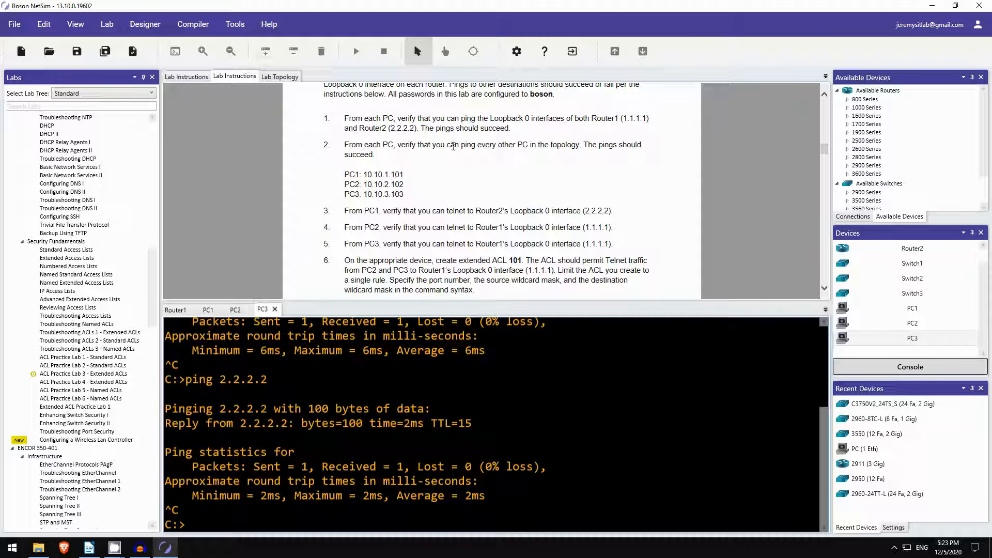
From PC1, ping PC2 at 10.10.2.102 and PC3 at 10.10.3.103.
click(207, 310)
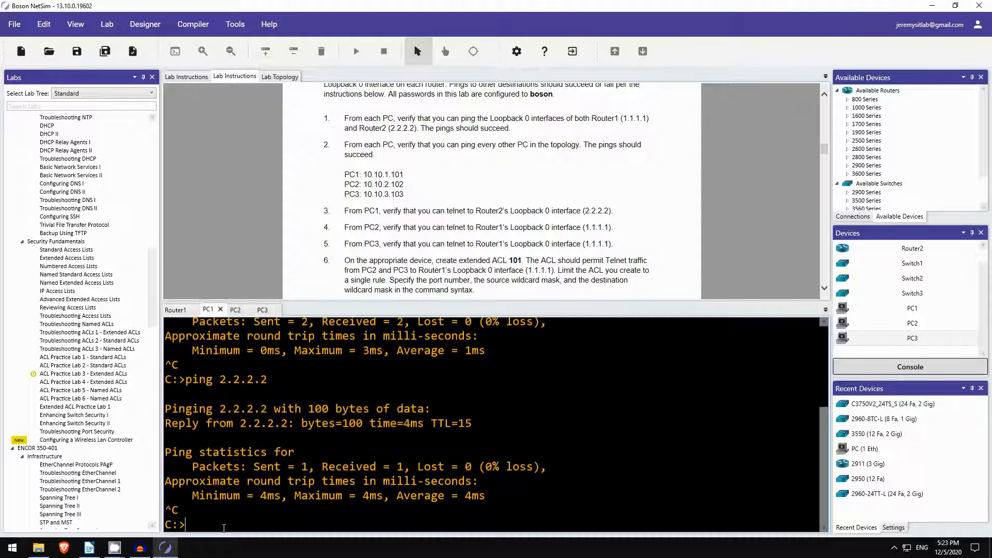
key(Return)
text(ping )
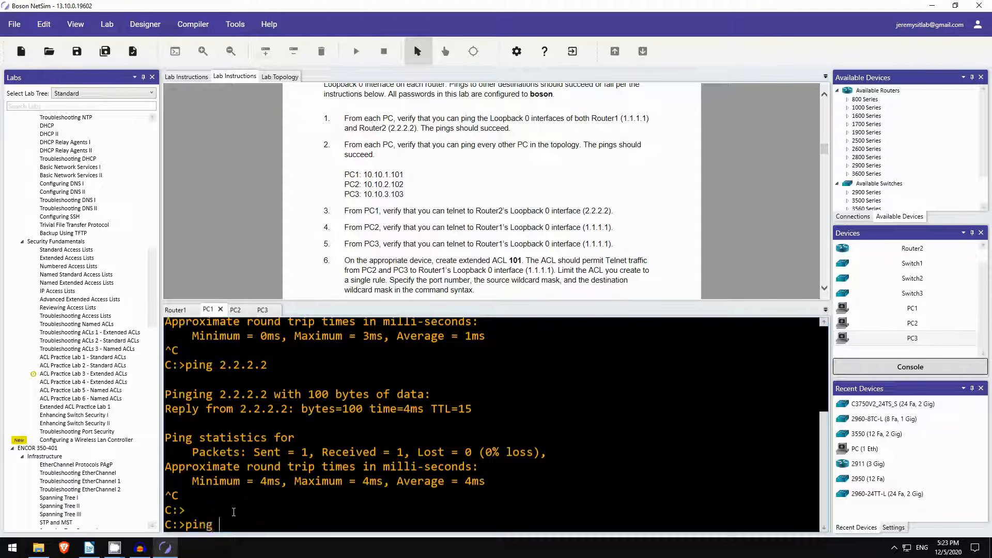
text(1.01.)
key(BackSpace)
key(BackSpace)
key(BackSpace)
text(0.10.2.102)
key(Return)
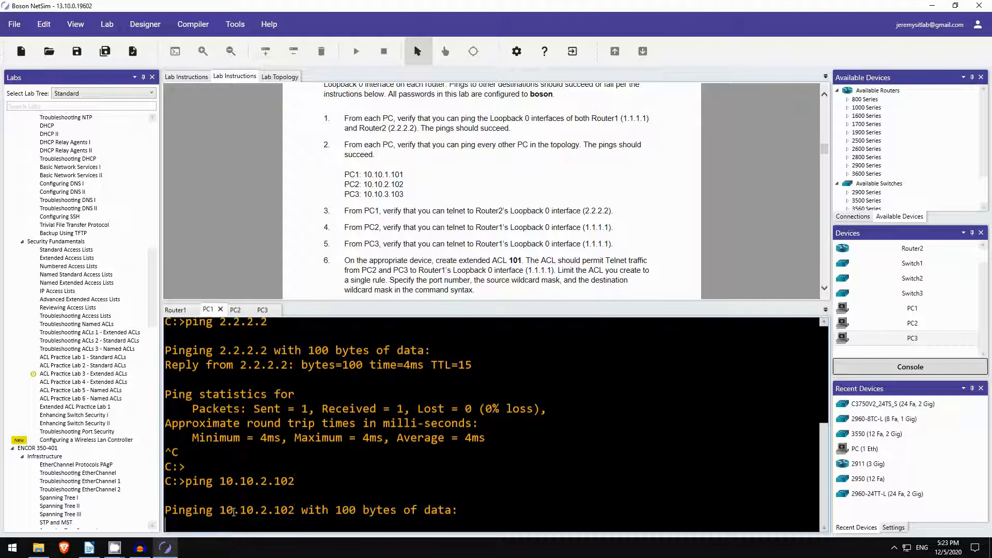
key(ctrl+c)
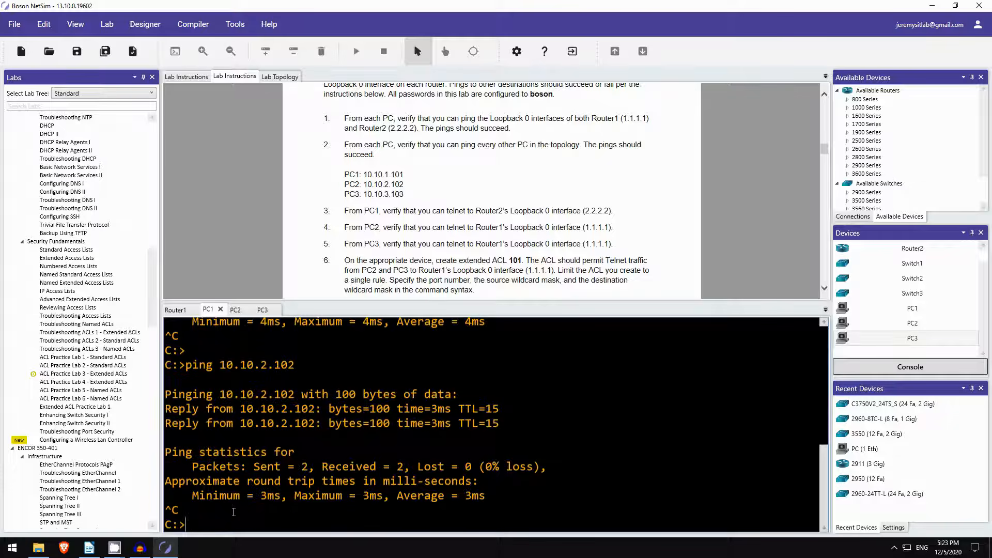
key(Up)
key(BackSpace)
key(BackSpace)
key(BackSpace)
key(BackSpace)
key(BackSpace)
text(3.103)
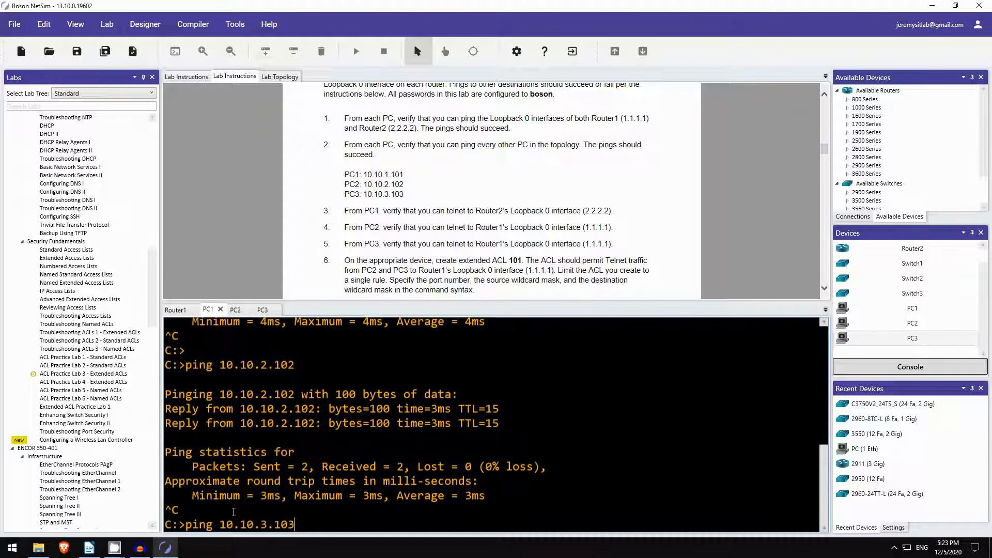
key(Return)
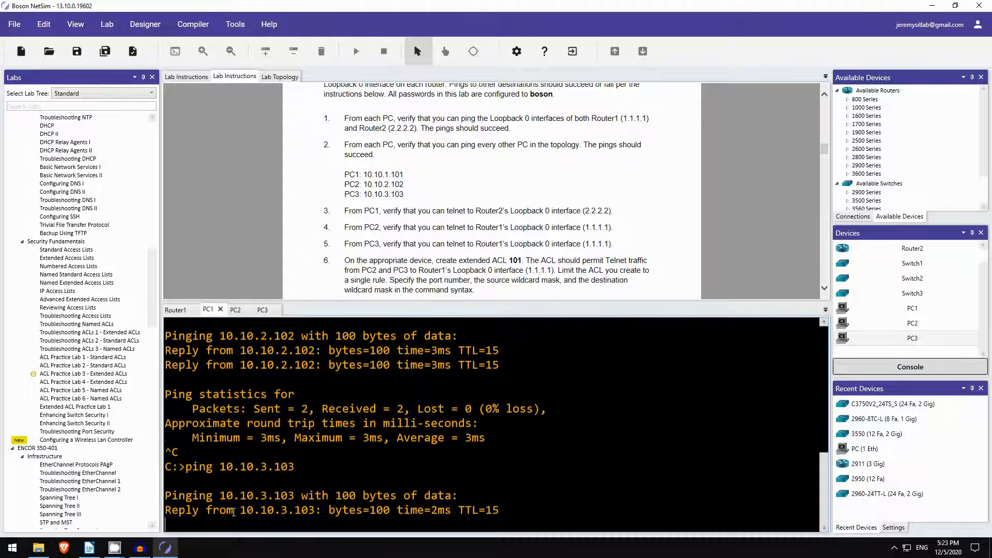
key(ctrl+c)
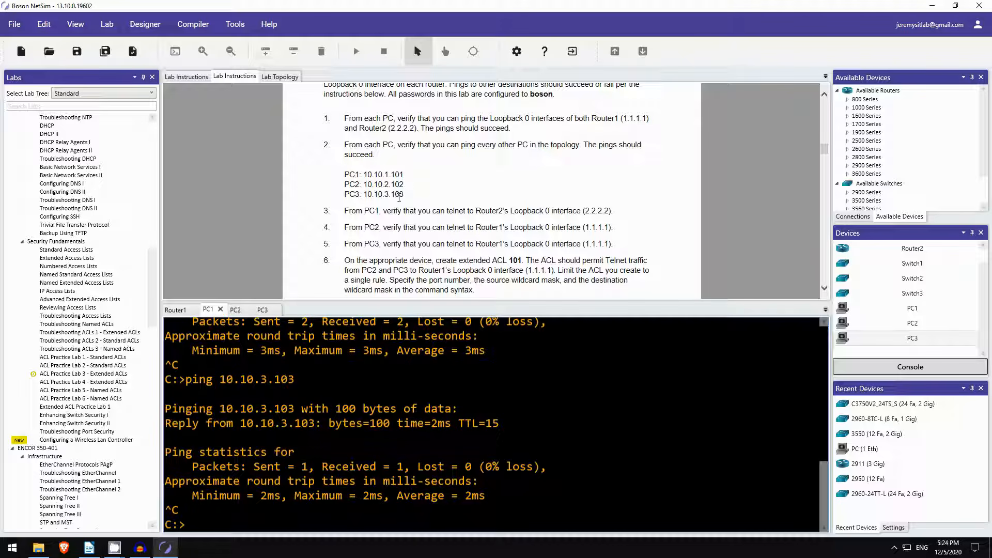
From PC2, ping PC3 at 10.10.3.103 and confirm 0% loss.
click(233, 311)
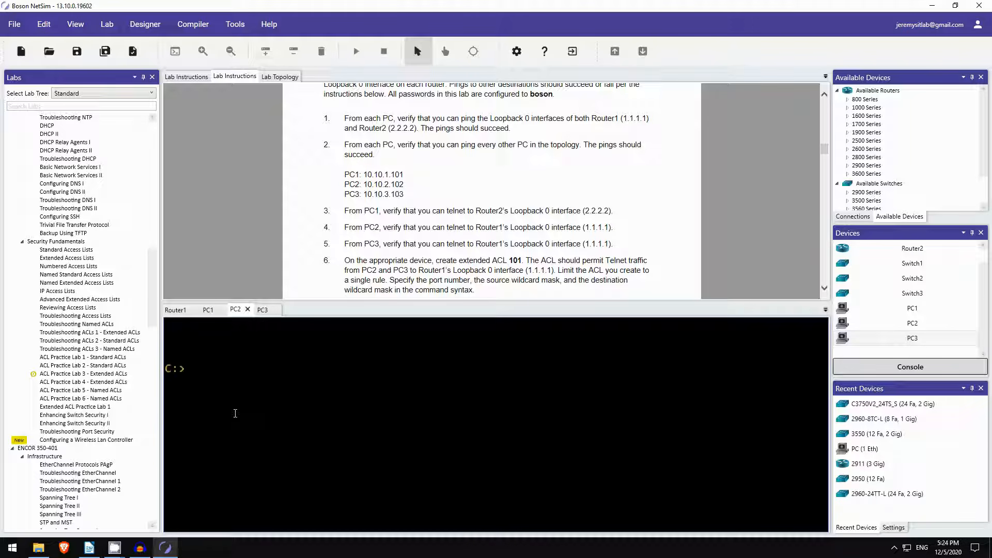
key(Return)
text(ping 10.10.)
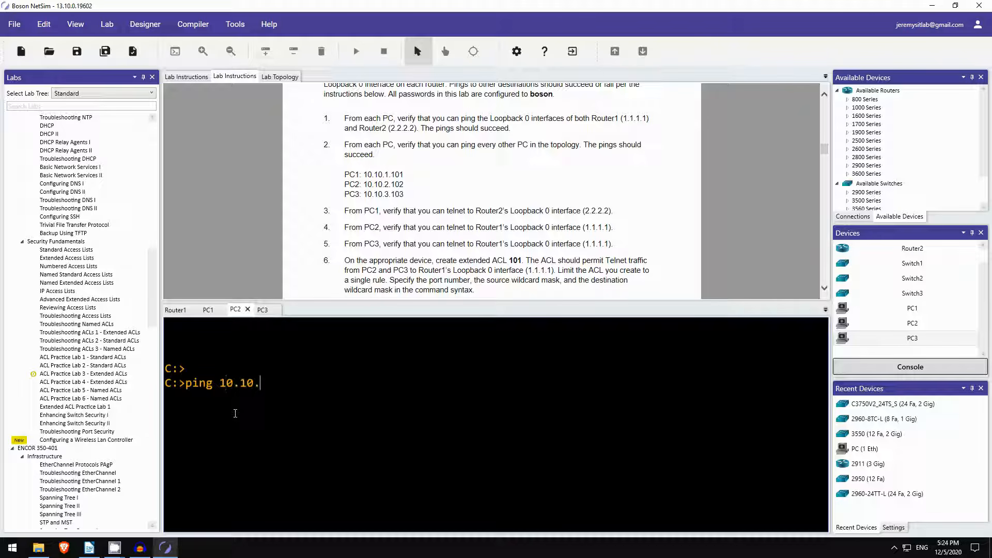
text(3.103)
key(Return)
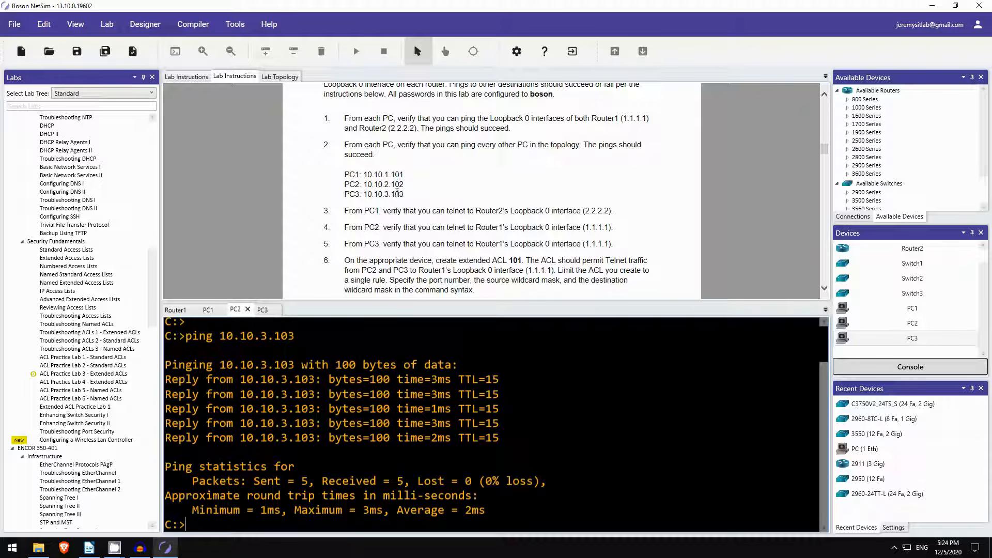
scroll(395, 197, down, 1)
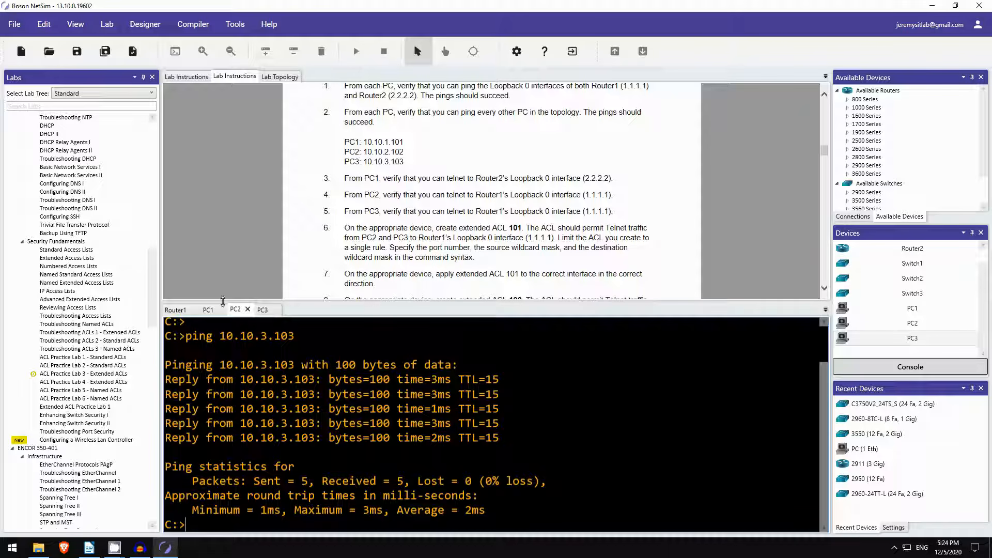
click(208, 309)
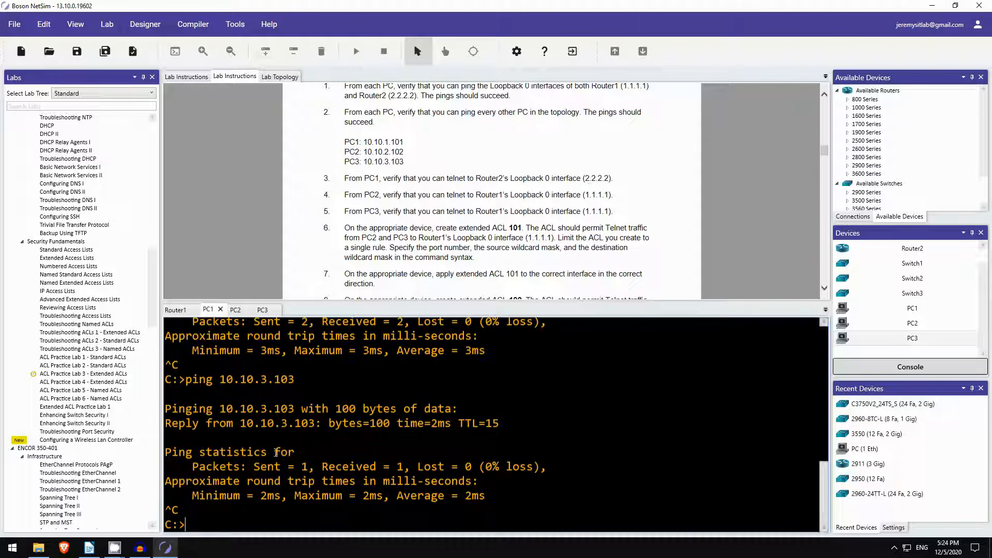
From PC1, telnet to 2.2.2.2, log in with the lab password to reach Router2>, then exit.
text(telnet 2.2.2.2)
key(Return)
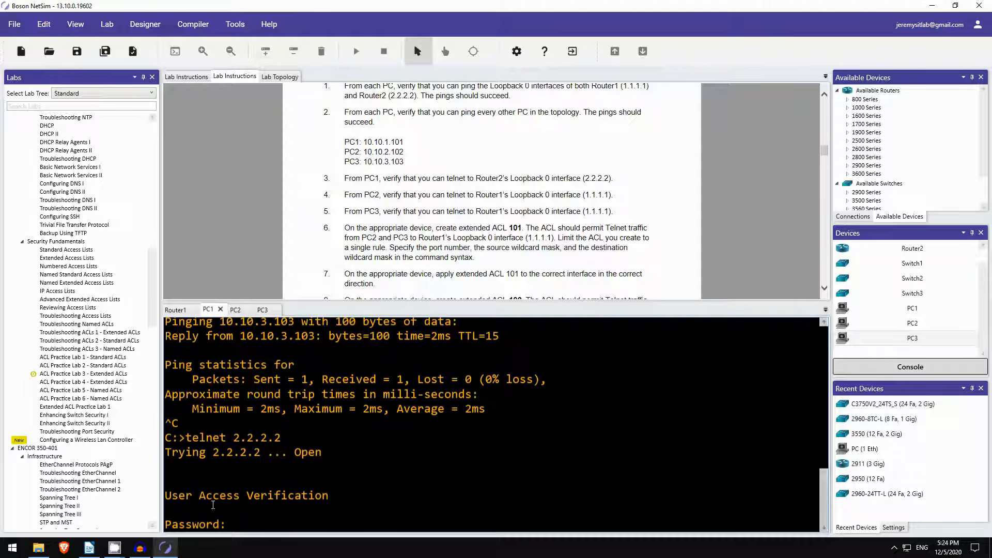
drag(172, 495, 241, 524)
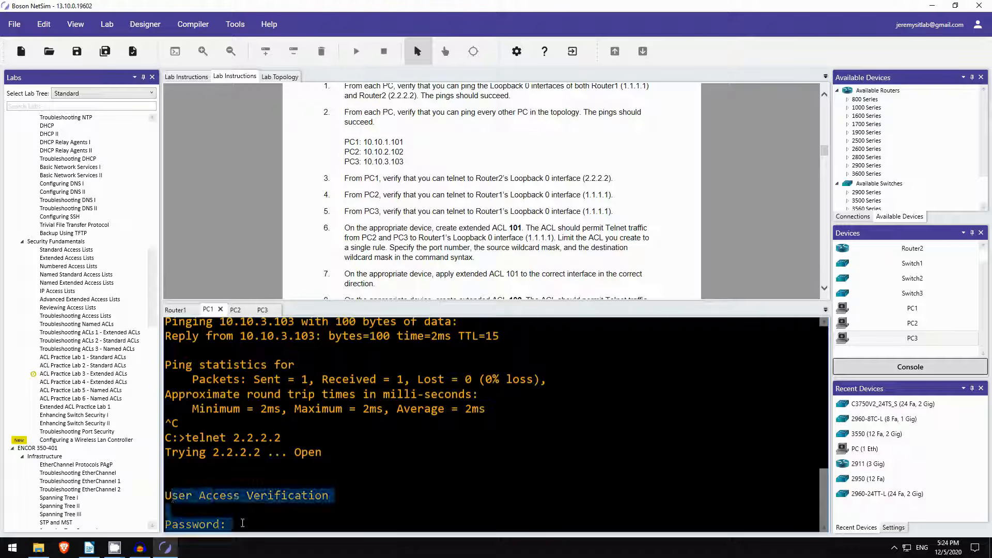
click(241, 524)
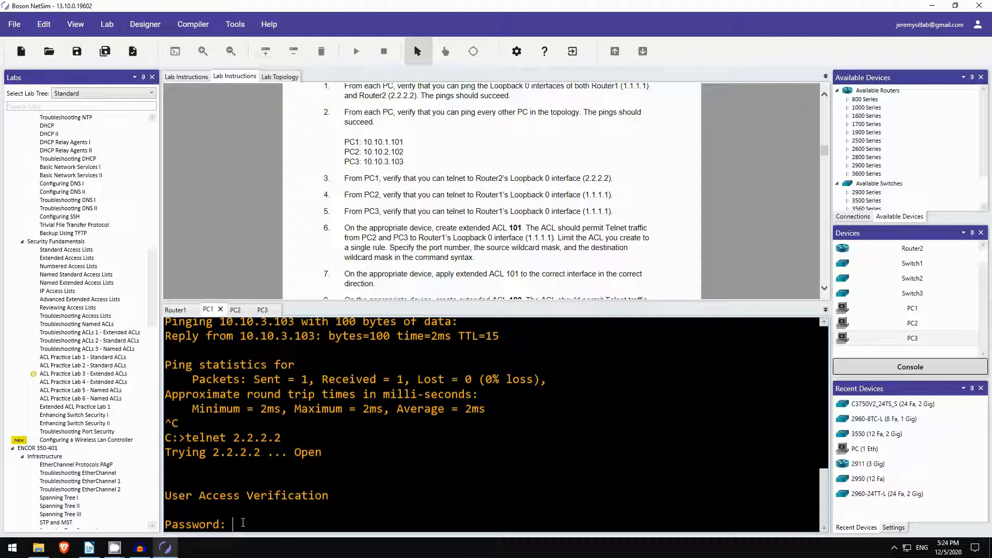
text(boson)
key(Return)
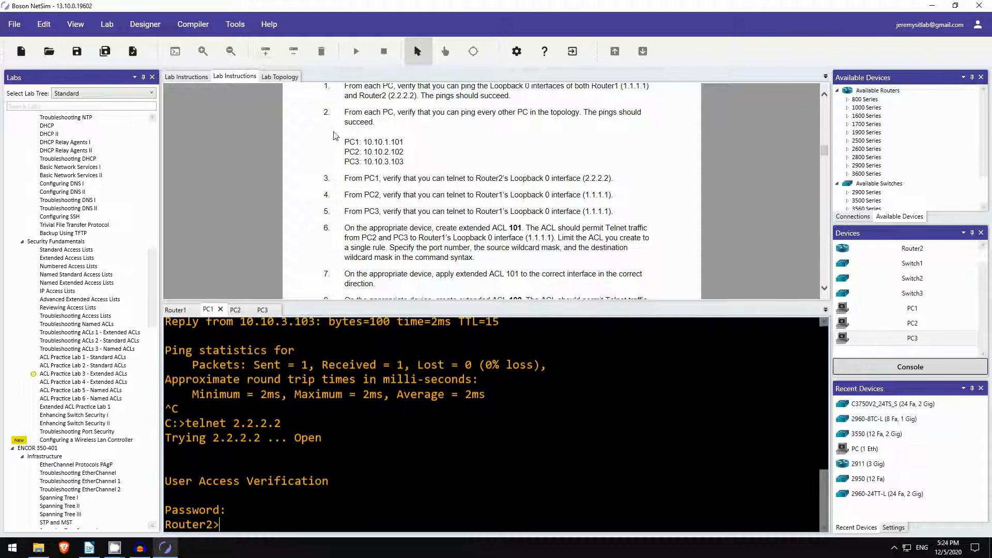
scroll(482, 228, up, 2)
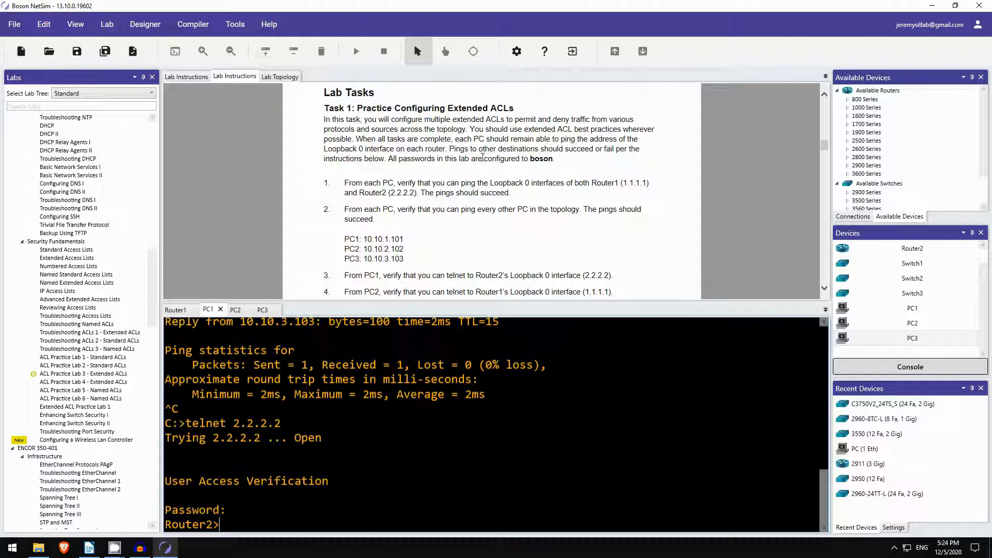
scroll(540, 160, down, 2)
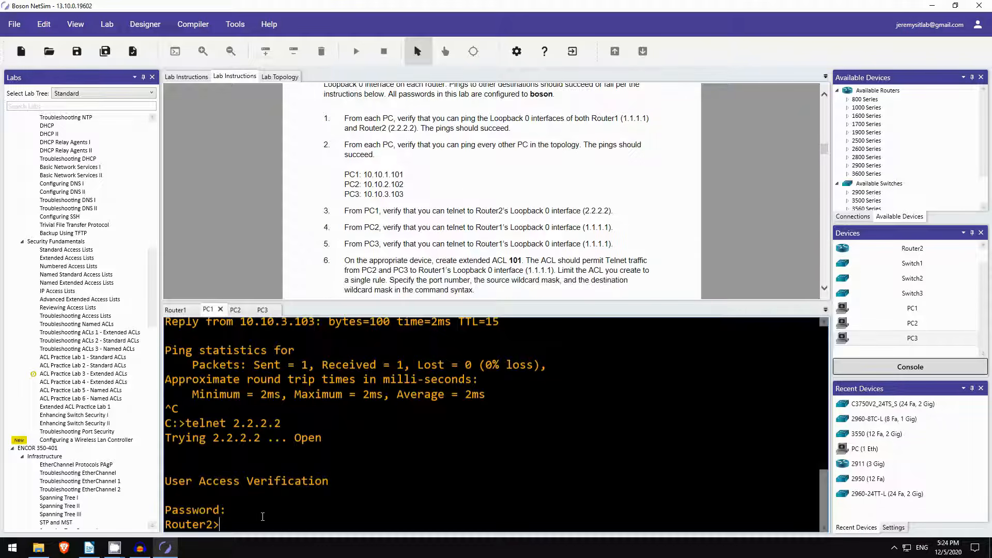
drag(220, 524, 180, 527)
click(233, 521)
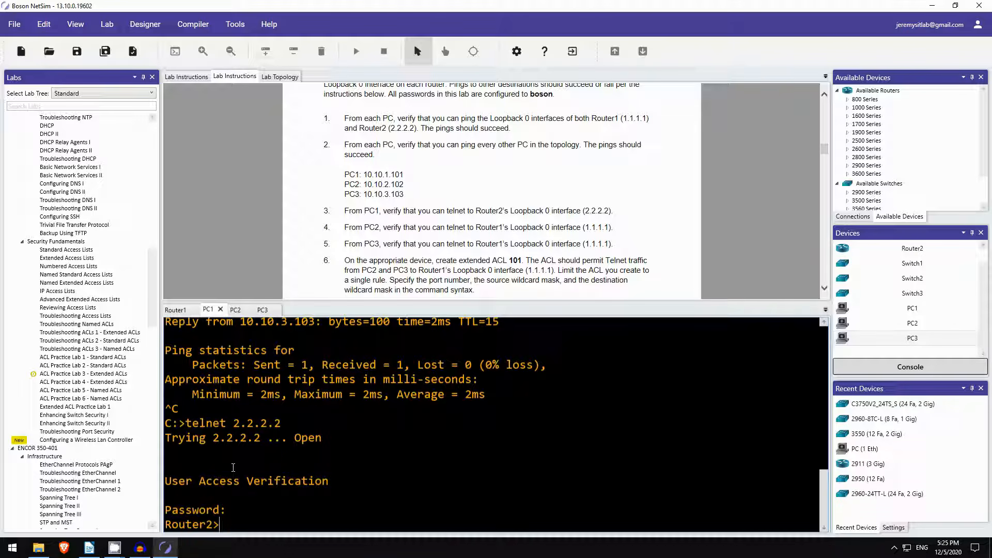
text(exit)
key(Return)
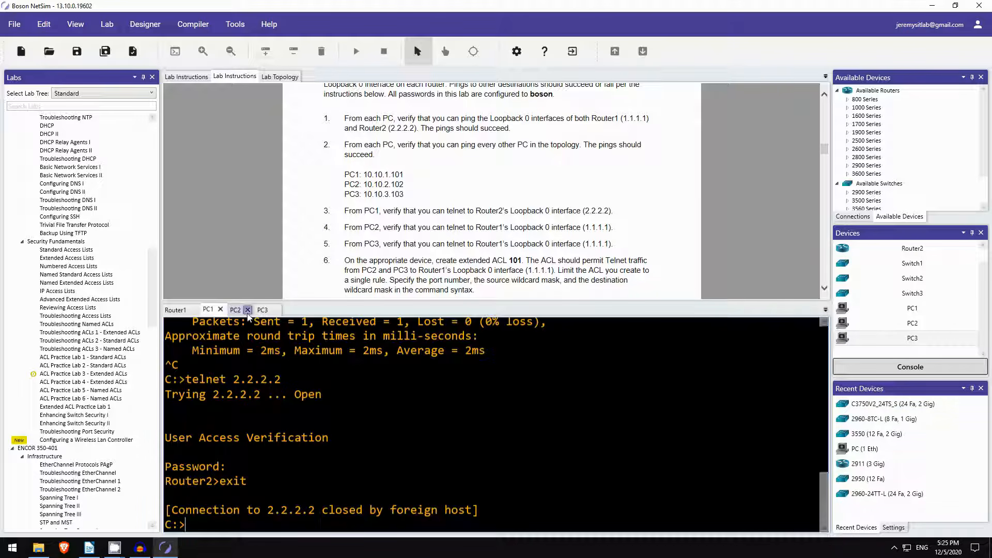
From PC2, telnet to Router1 at 1.1.1.1, log in, and exit.
click(237, 311)
scroll(376, 193, down, 2)
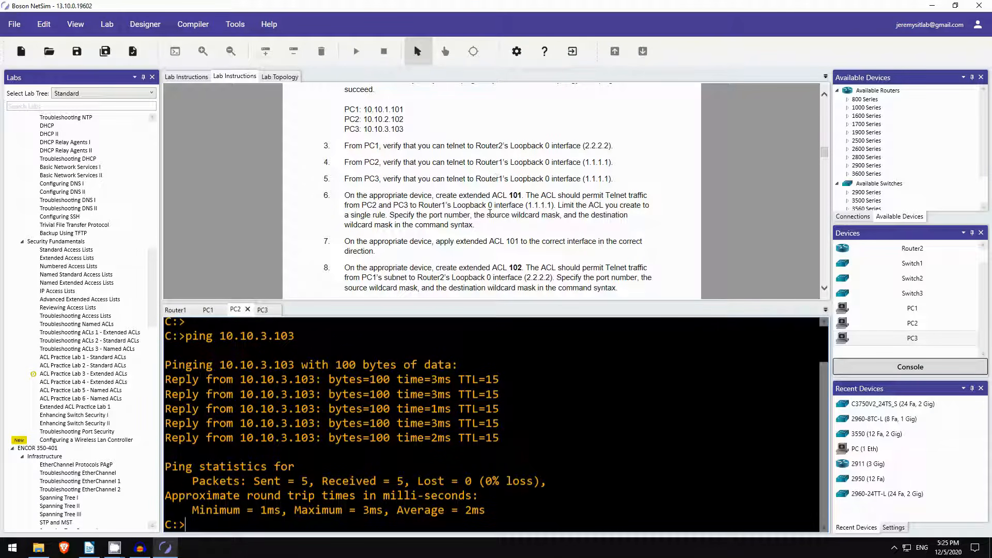
text(telnet 1)
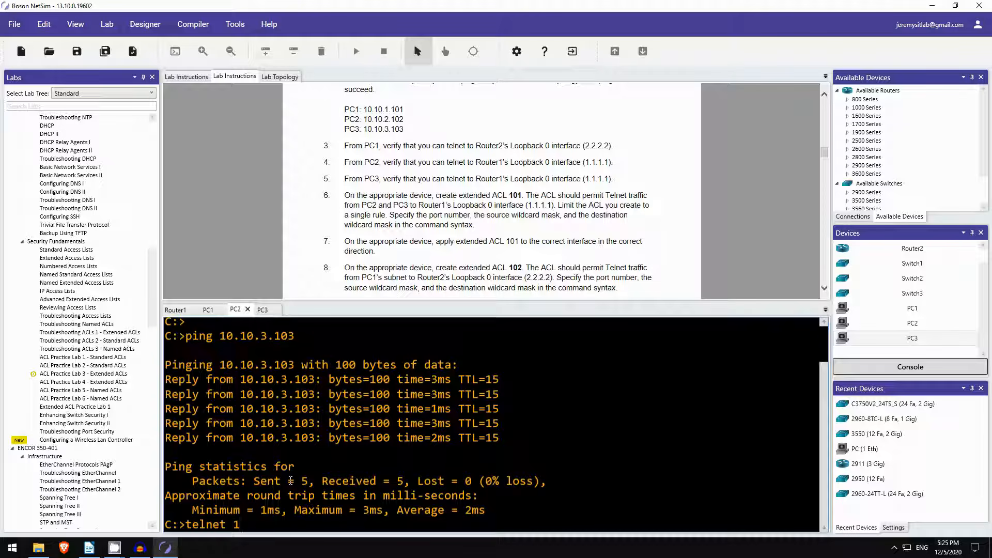
text(.1.1.1)
key(Return)
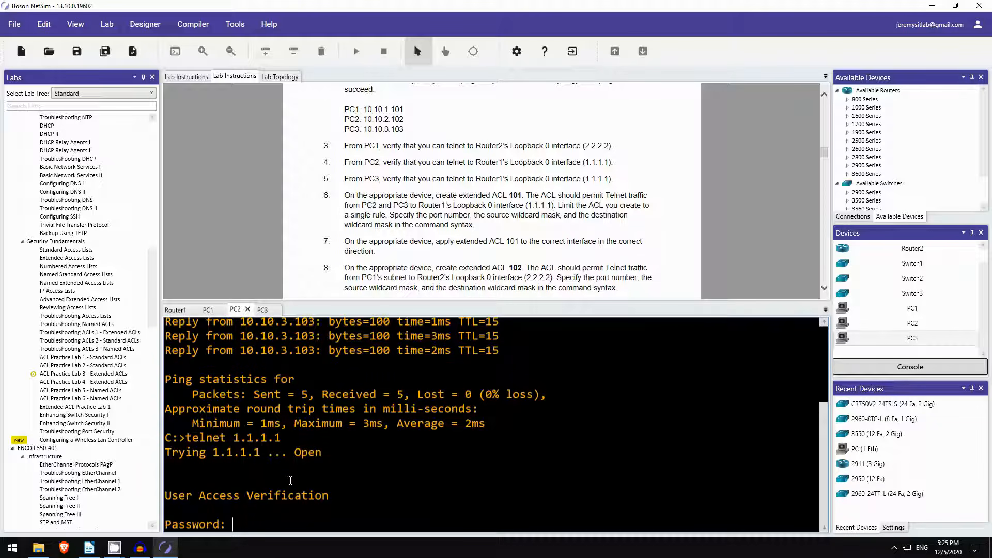
key(Return)
text(exit)
key(Return)
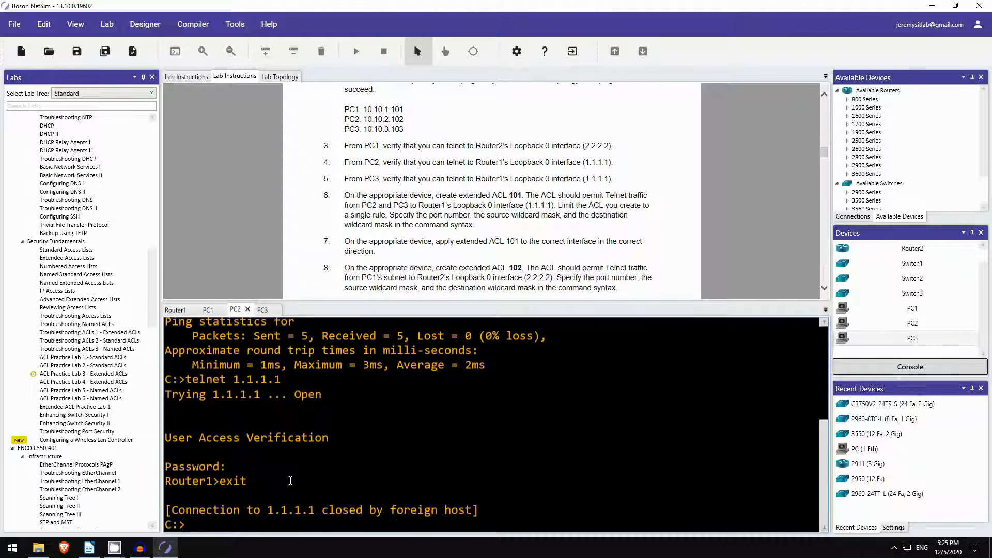
From PC3, telnet to 1.1.1.1 to reach Router1>, then exit.
click(262, 310)
key(Return)
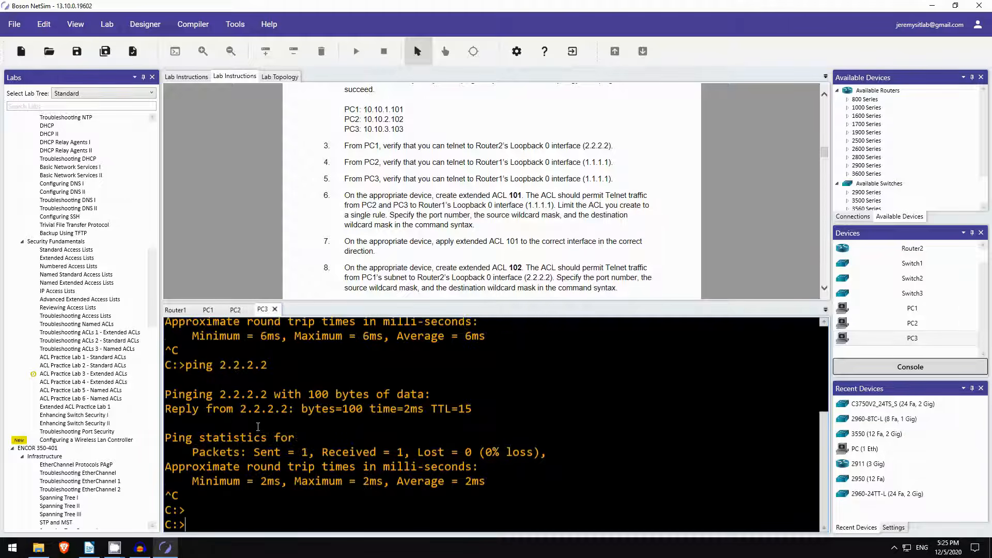
text(telnet 1.1.1.1)
key(Return)
key(Return)
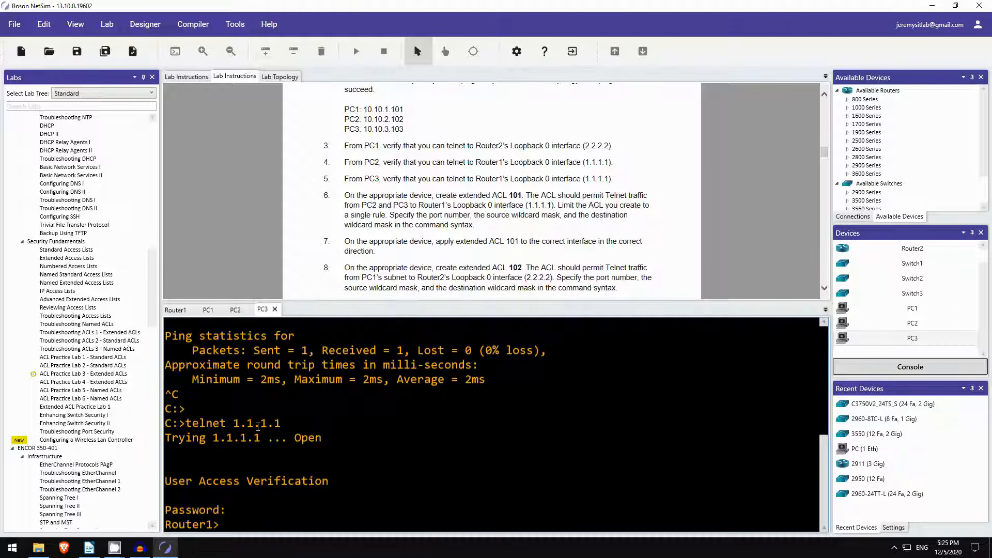
text(exit)
key(Return)
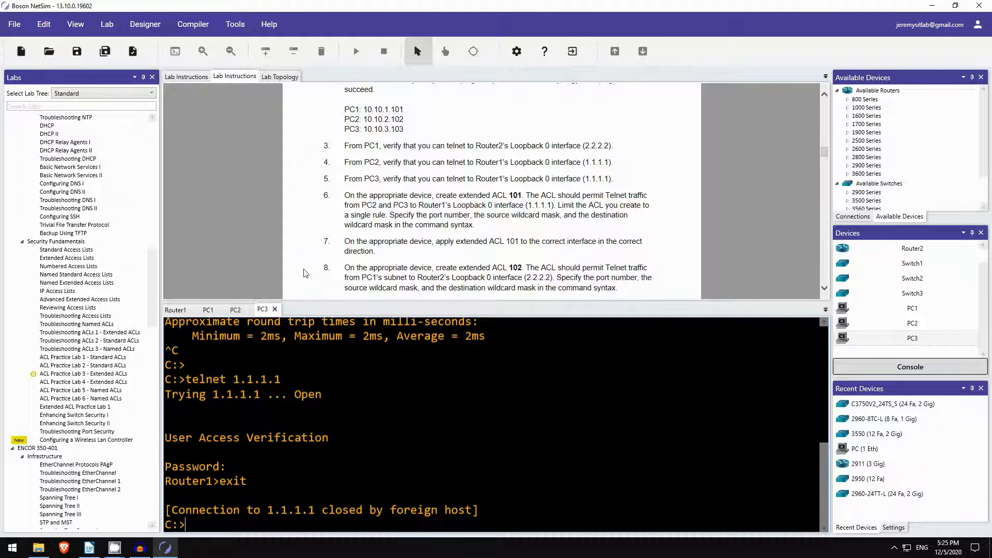
scroll(398, 227, down, 2)
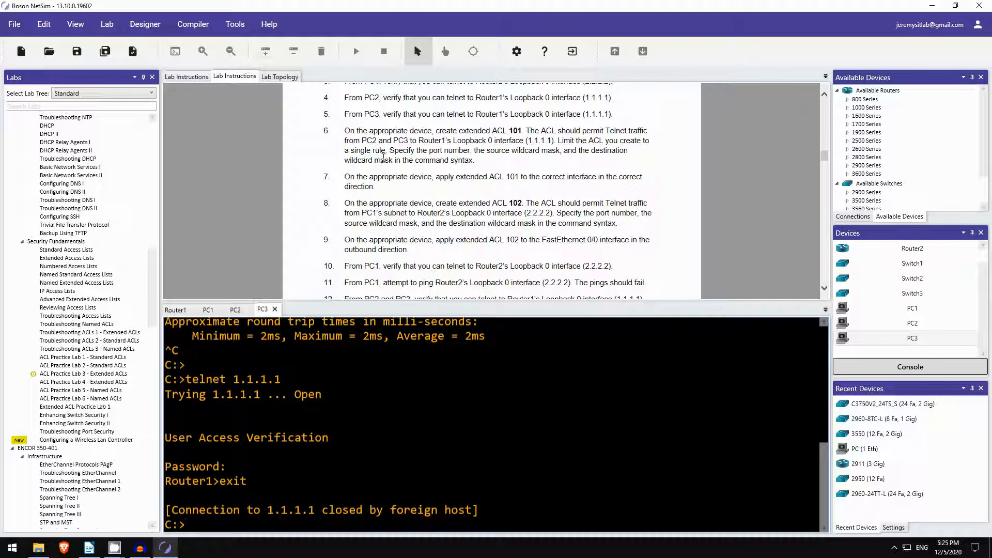
scroll(375, 167, up, 1)
scroll(375, 166, up, 9)
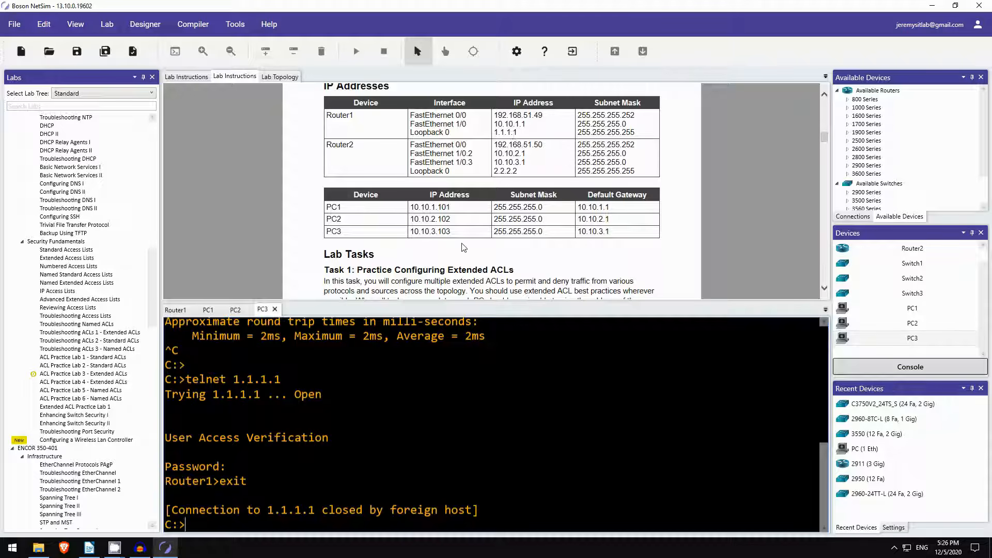
scroll(475, 248, down, 1)
scroll(476, 249, down, 3)
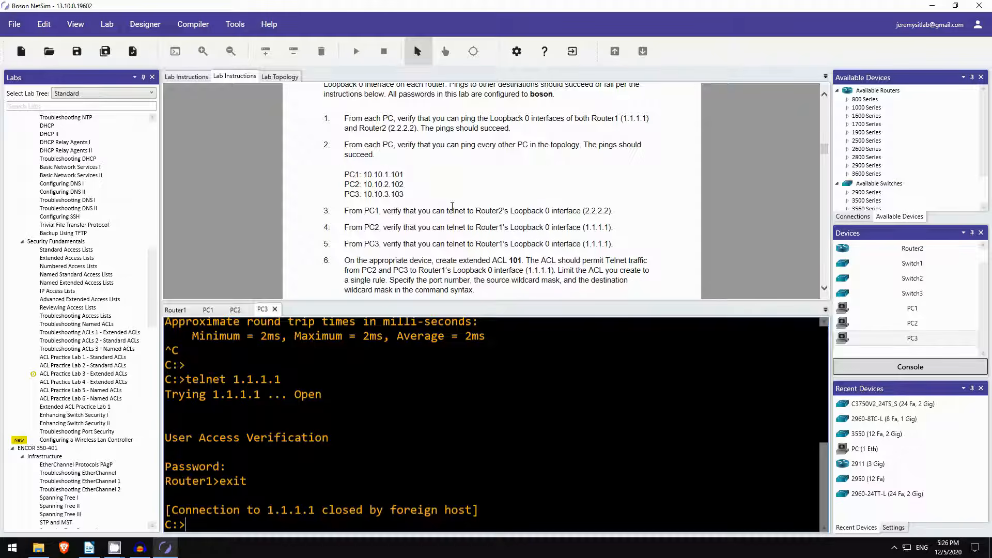
scroll(451, 206, down, 1)
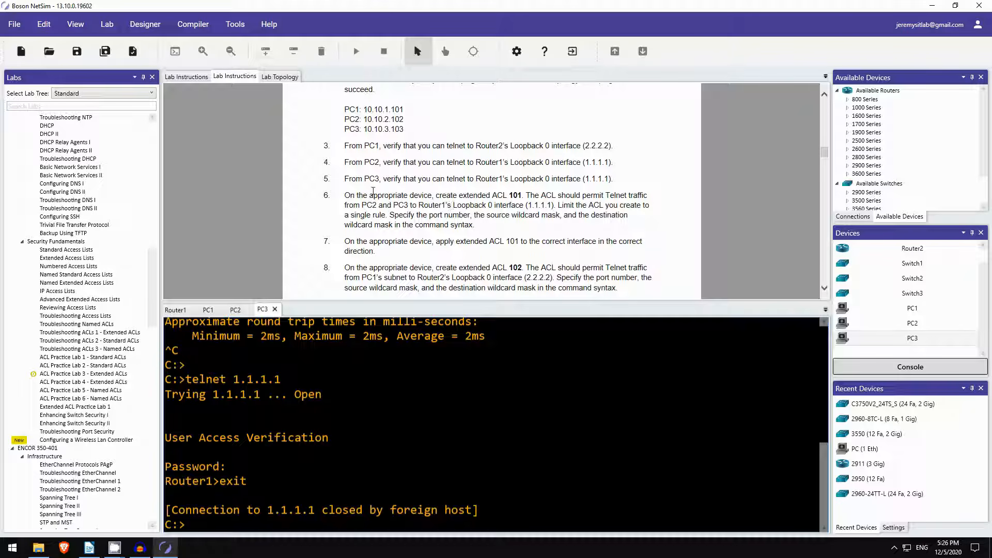
scroll(384, 195, up, 10)
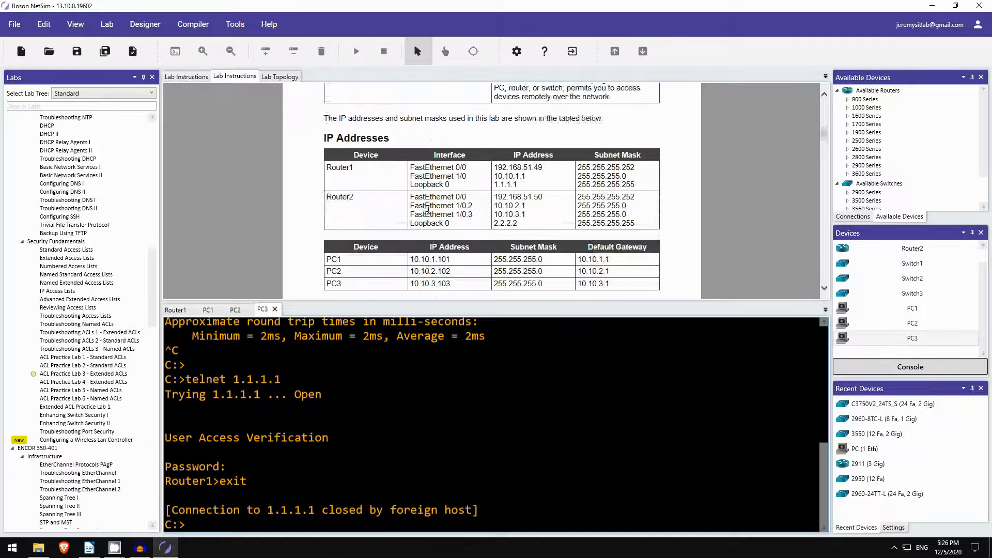
scroll(433, 227, up, 8)
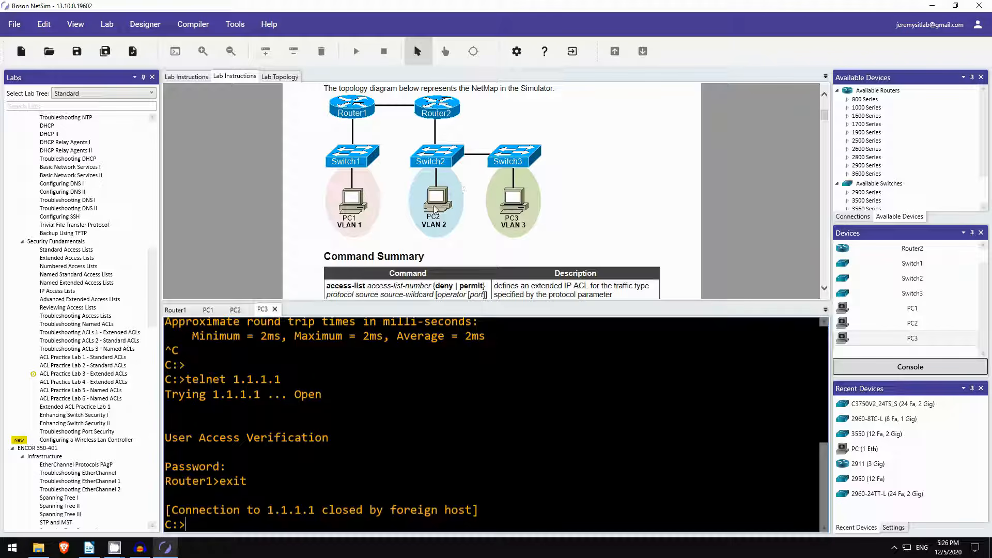
Open a console on Router2, enable, and enter global configuration mode with conf t.
click(947, 254)
click(933, 367)
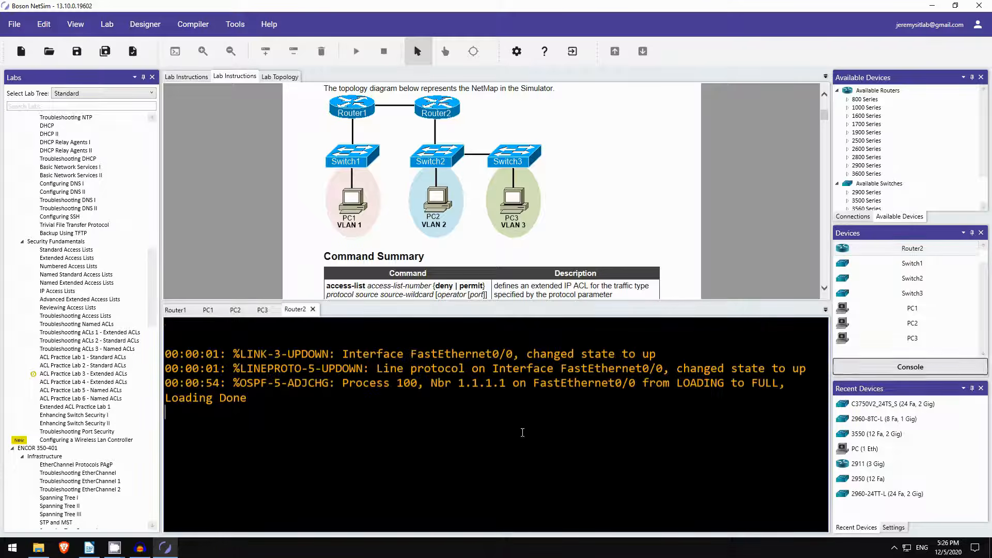
key(Return)
key(Return)
text(en)
key(Return)
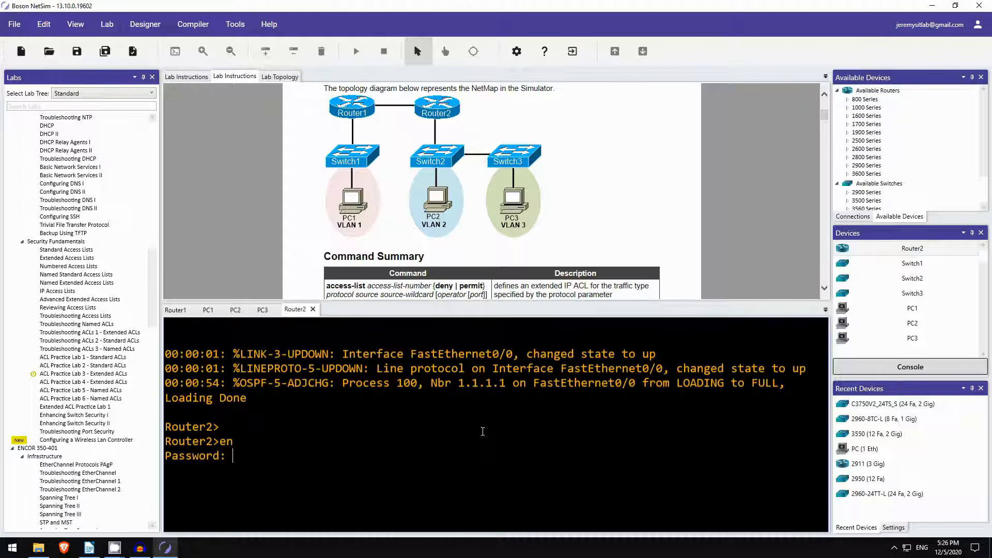
key(Return)
text(conf t)
key(Return)
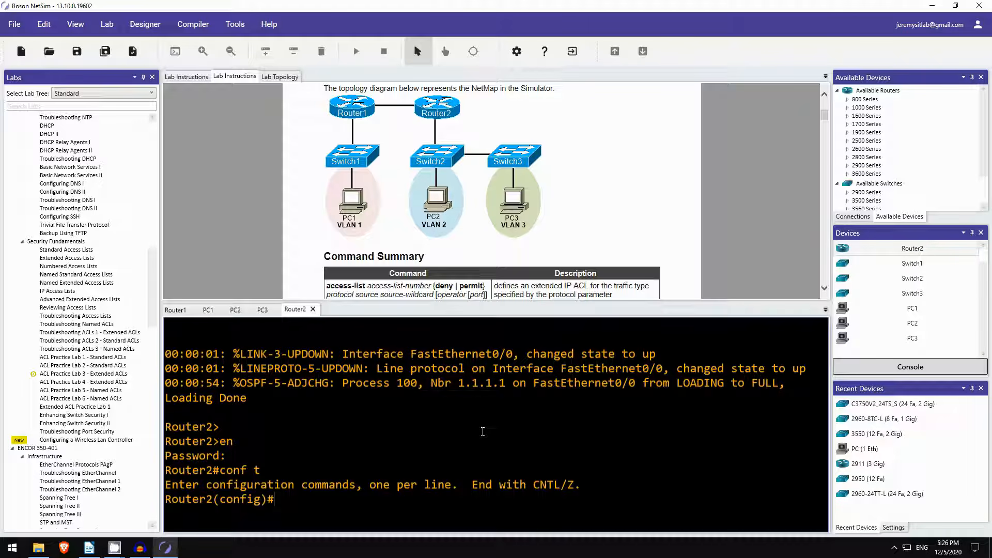
Enter access-list 101 permit tcp 10.10.2.0 0.0.1.255 1.1.1.1 0.0.0.0 eq telnet.
text(acc)
key(Tab)
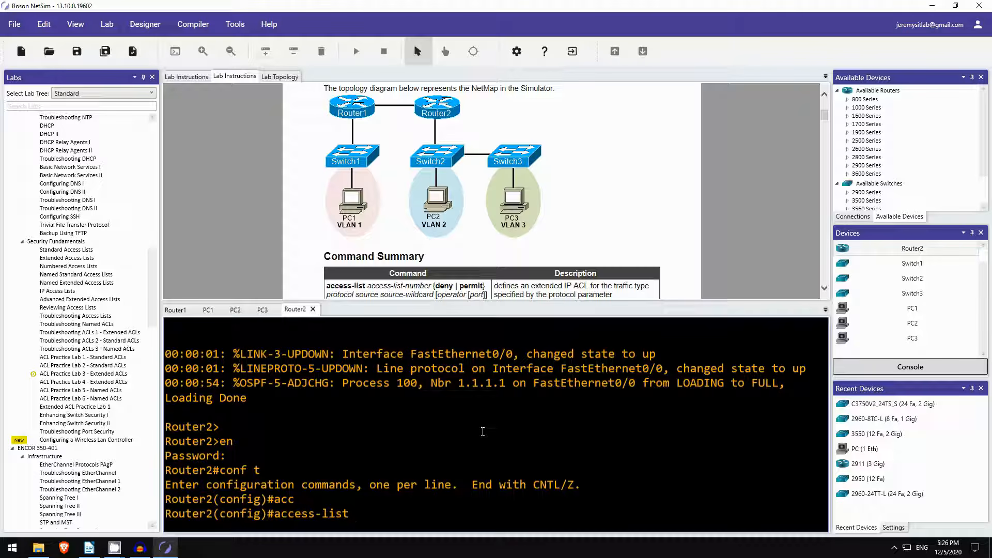
text(101 permit)
text(tcp 10.10.)
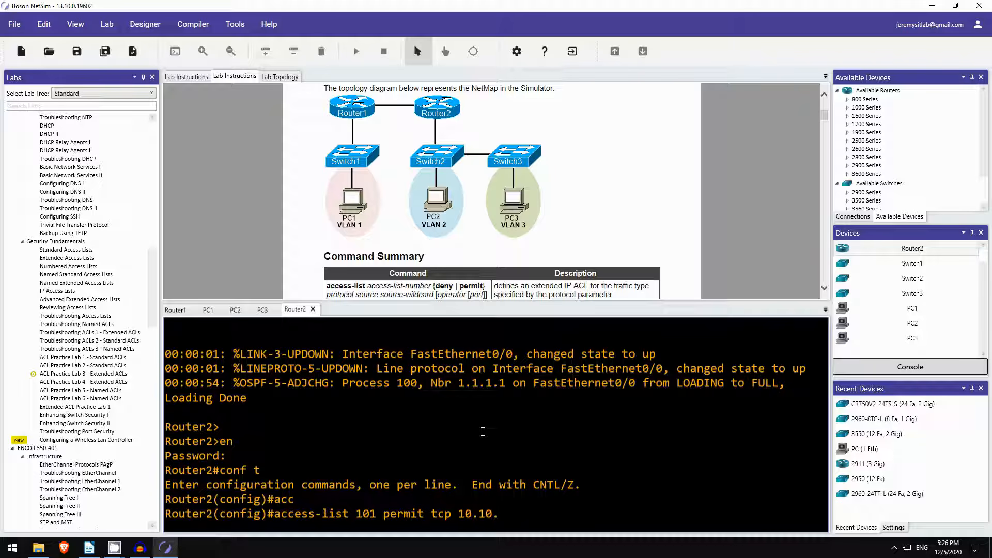
scroll(450, 192, down, 4)
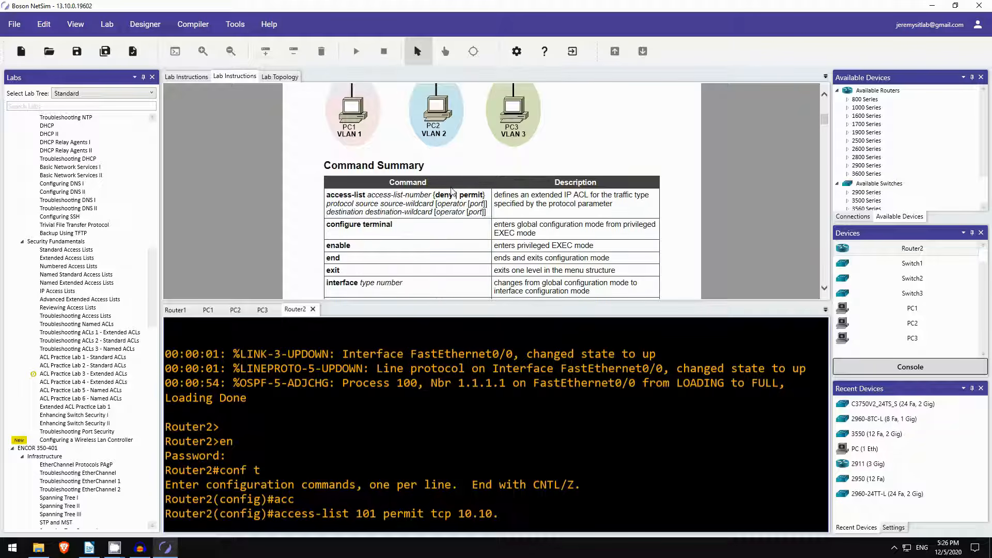
scroll(453, 187, down, 3)
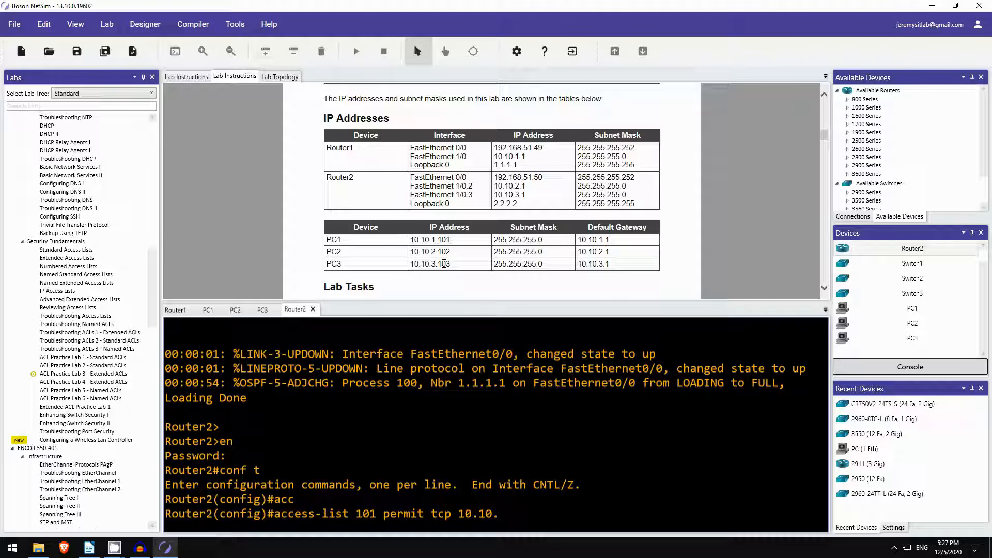
text(2.0)
text(0.0.1.255)
text(?)
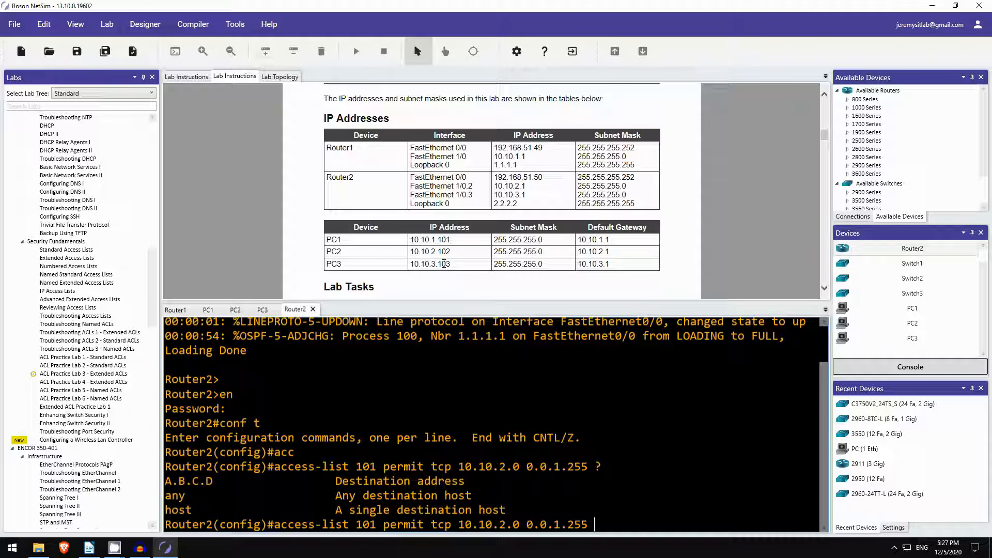
text(1.1.1.1 0.0.0.0)
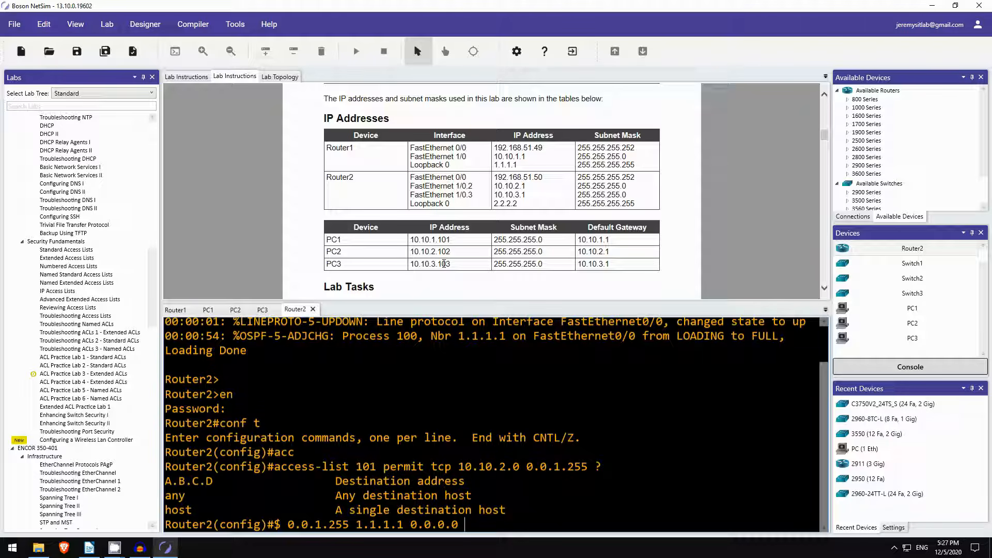
text( eq ?)
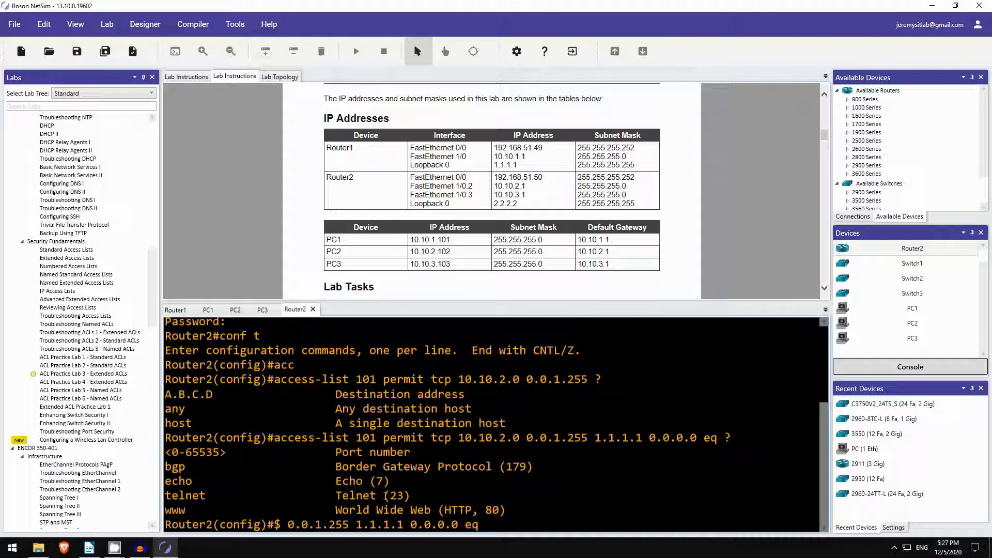
text(telnet)
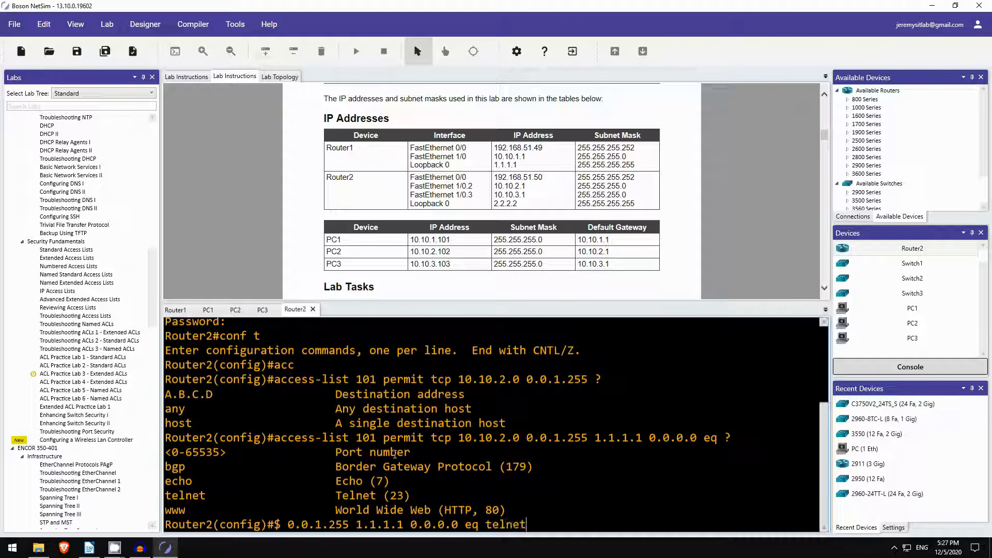
key(Return)
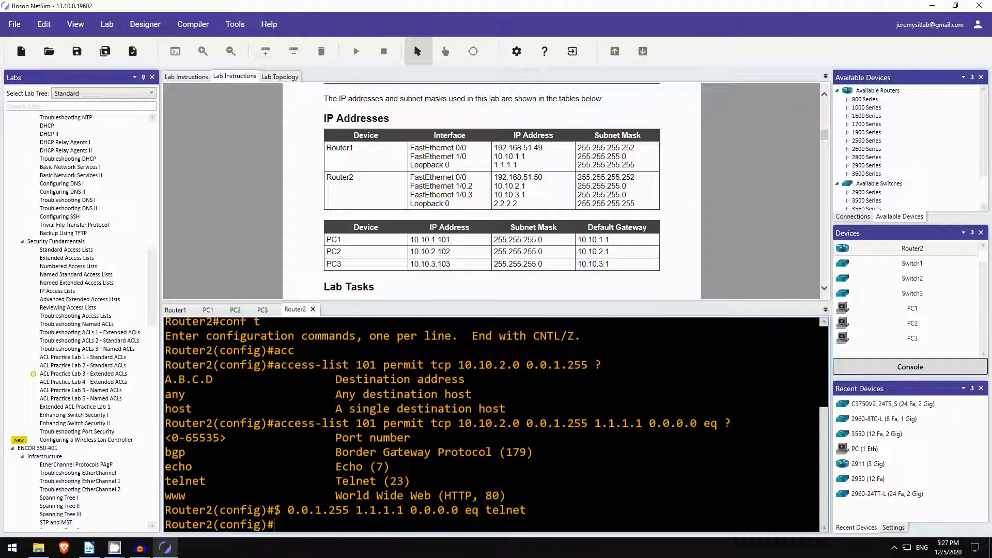
scroll(368, 212, down, 3)
scroll(367, 205, up, 4)
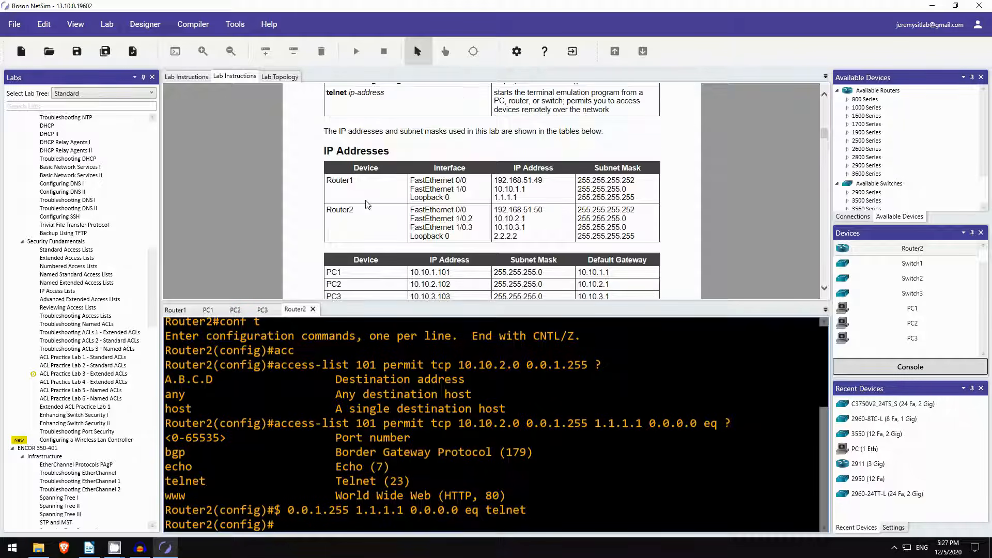
scroll(367, 204, up, 1)
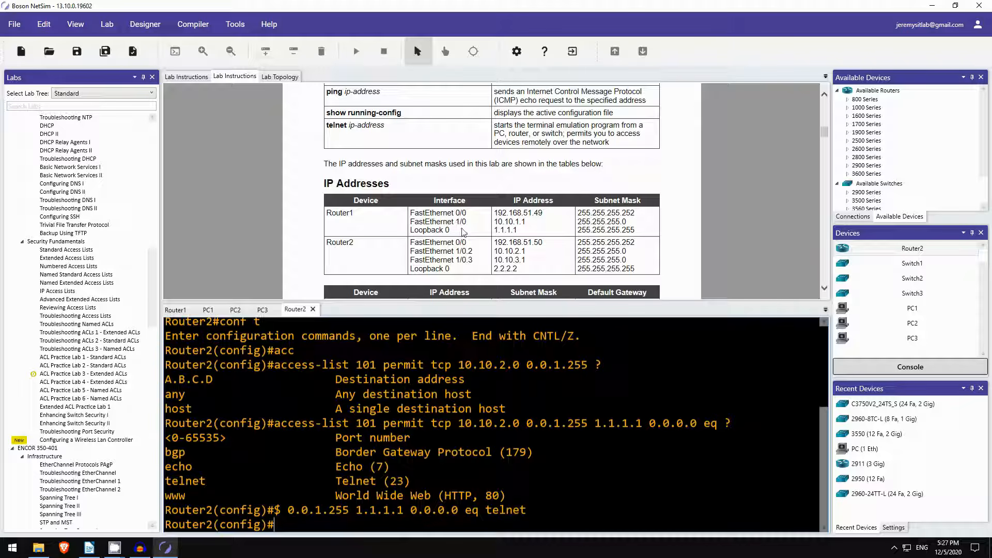
scroll(447, 239, down, 2)
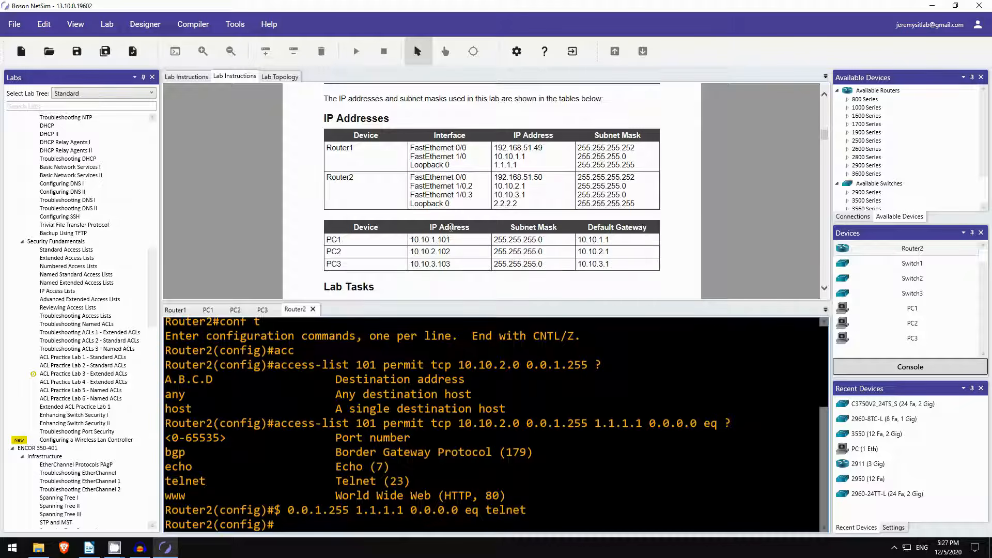
scroll(451, 227, down, 10)
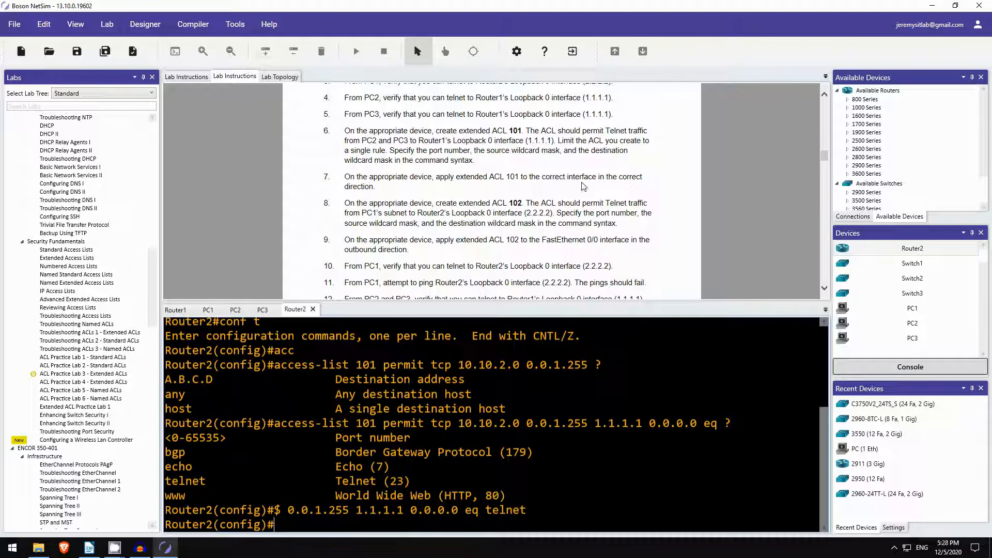
scroll(564, 188, up, 5)
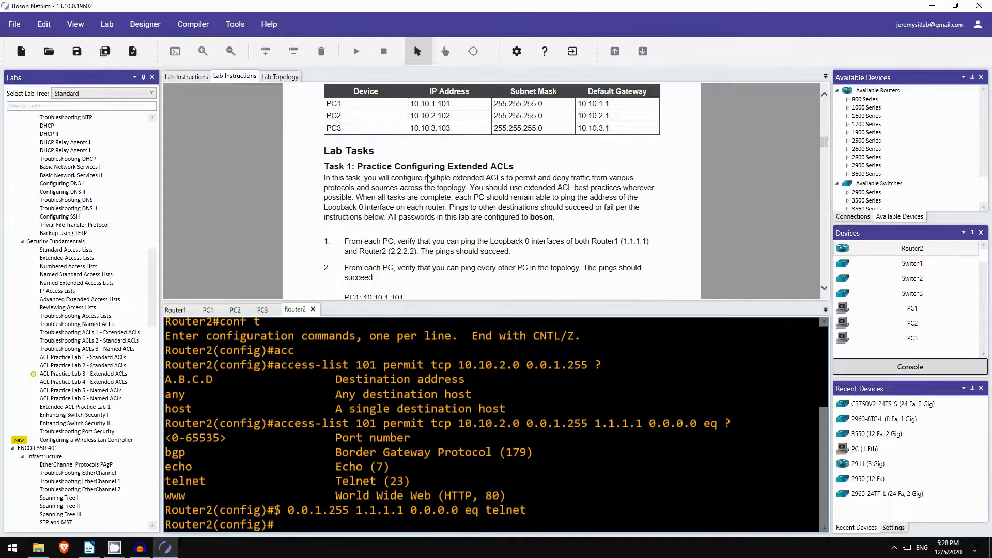
scroll(427, 178, up, 3)
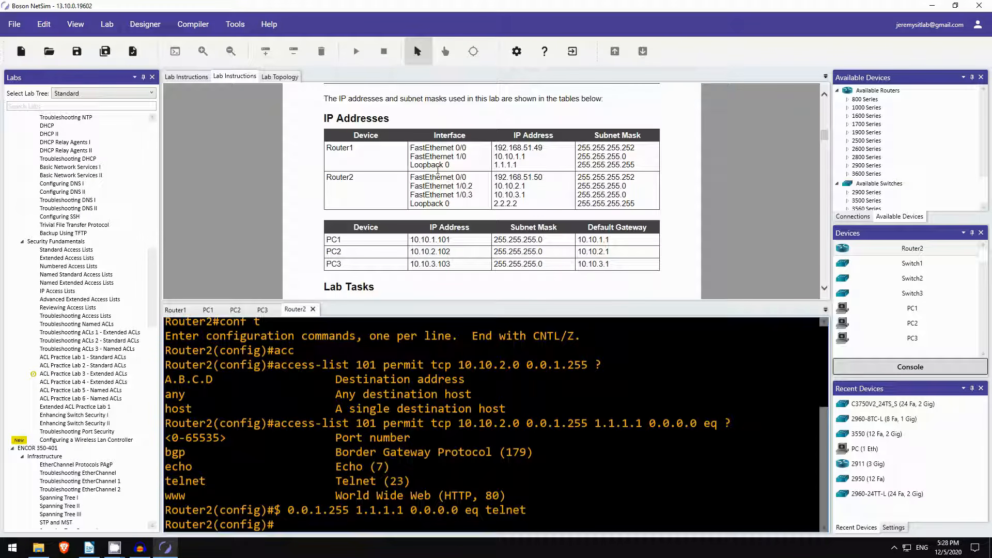
scroll(438, 174, up, 5)
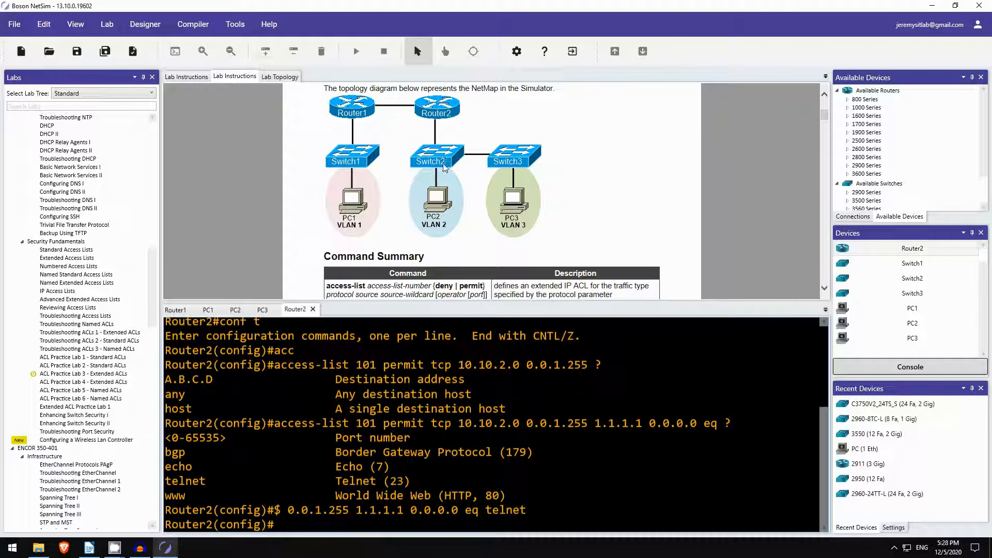
scroll(448, 139, down, 5)
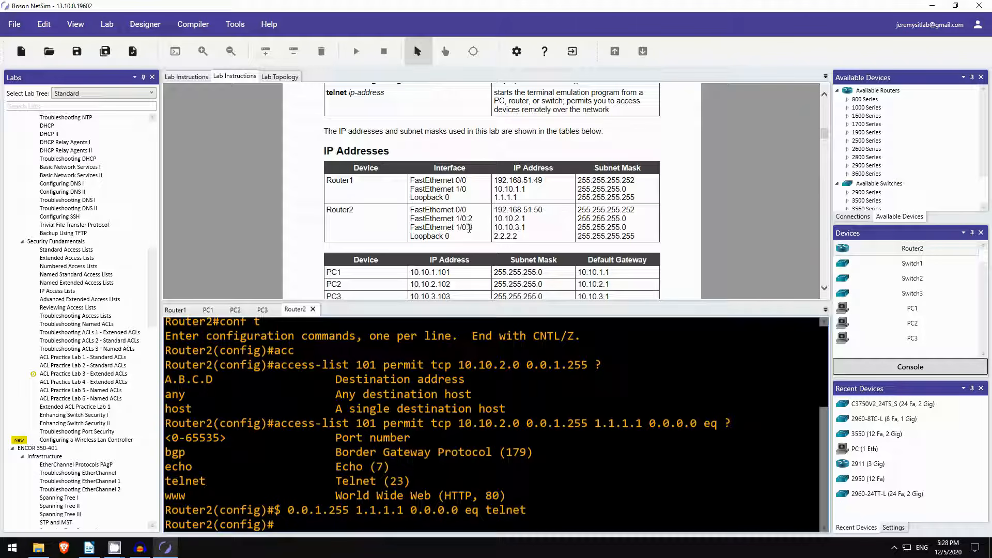
scroll(468, 228, up, 10)
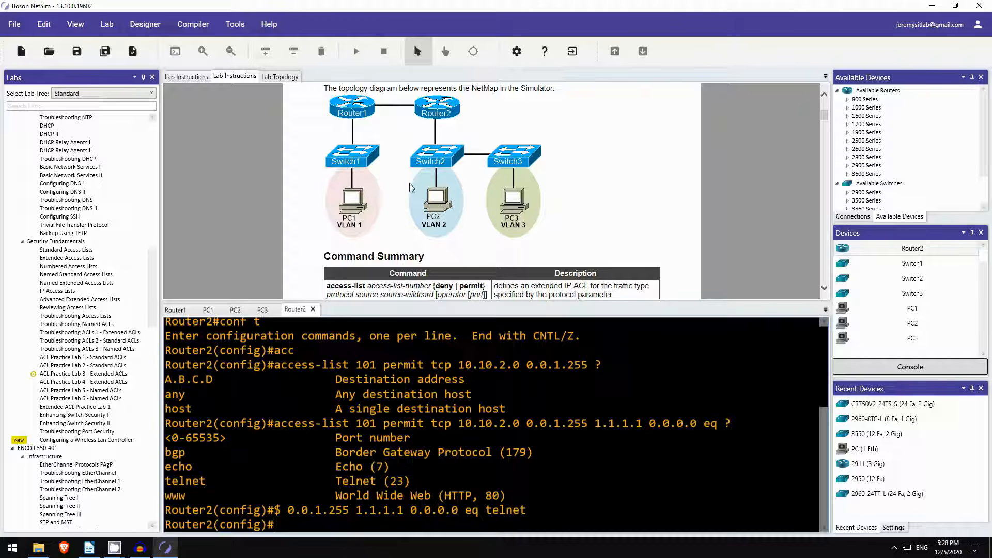
scroll(475, 184, down, 5)
scroll(465, 174, down, 5)
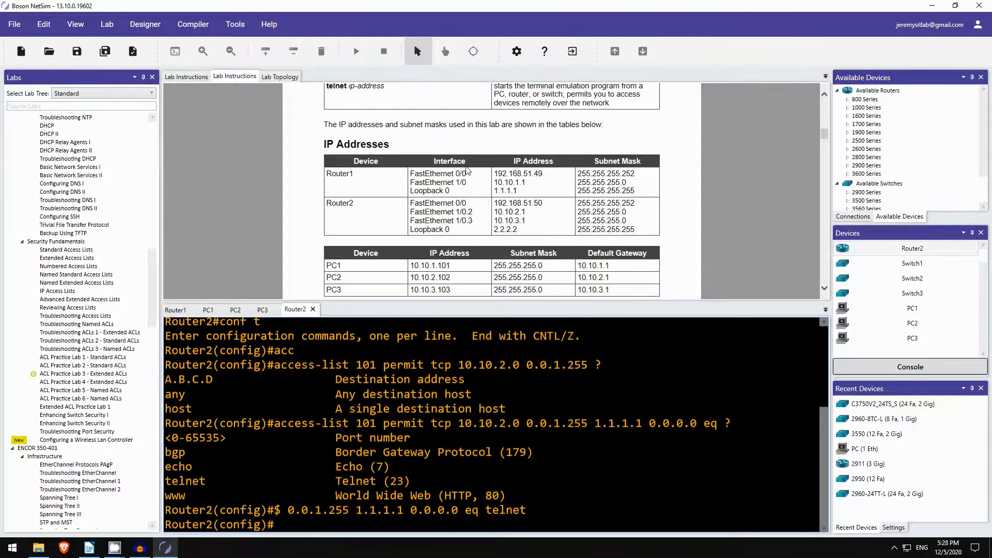
scroll(460, 176, up, 2)
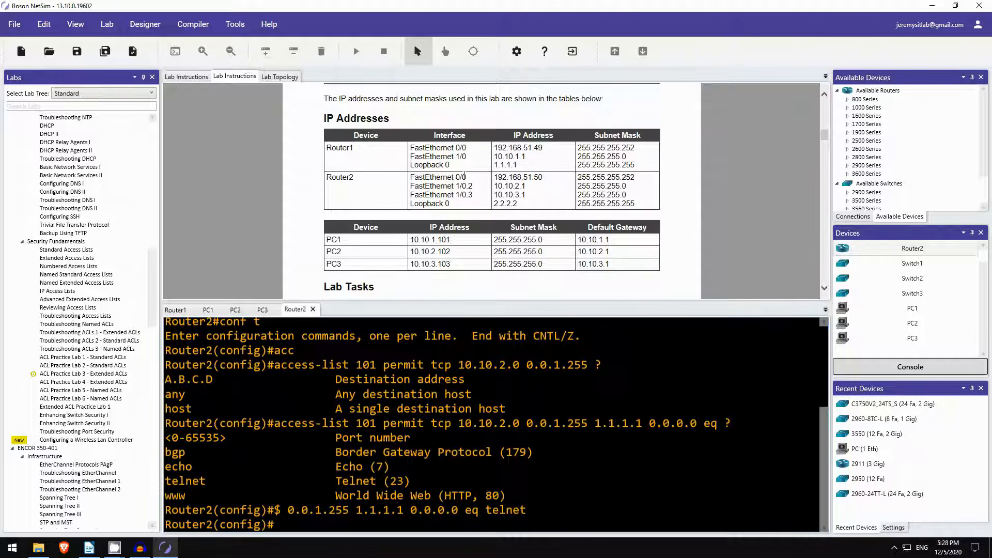
scroll(464, 176, up, 5)
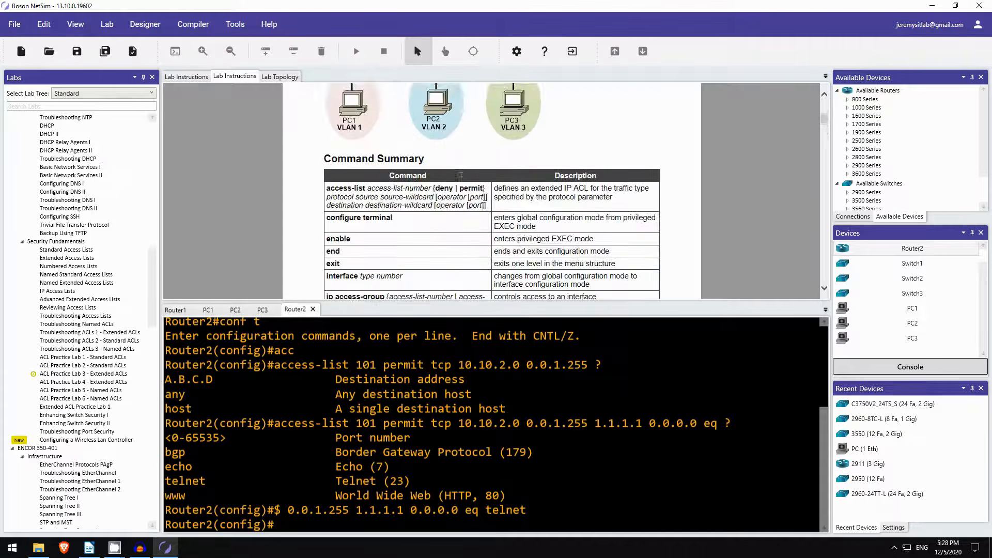
scroll(460, 176, up, 3)
scroll(440, 277, down, 1)
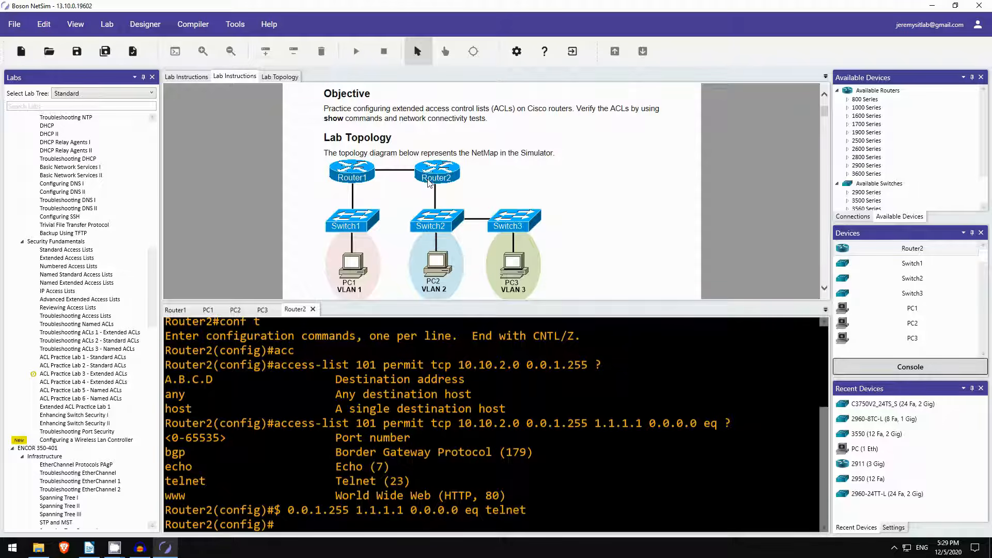
scroll(428, 183, down, 10)
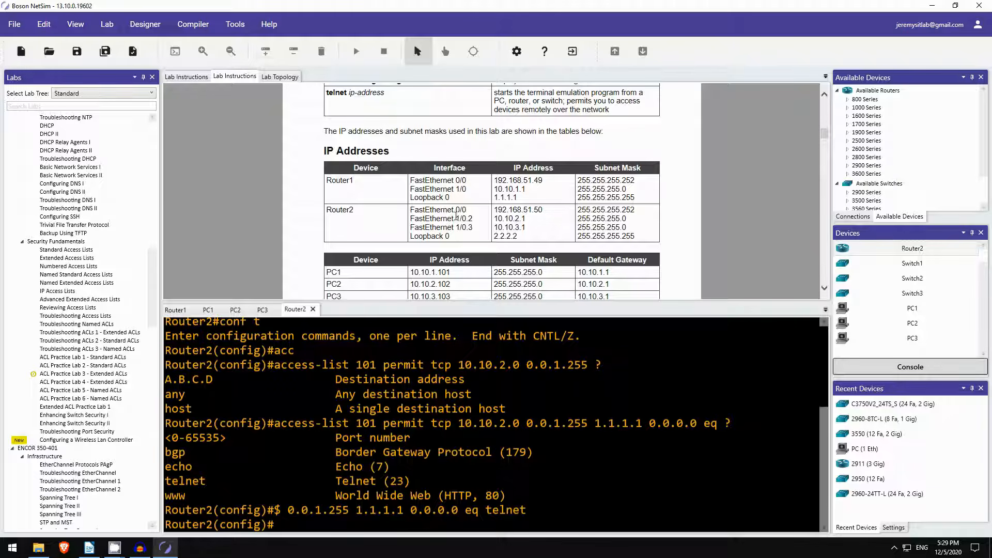
On Router2, enter int f0/0 and apply ip access-group 101 out.
click(403, 513)
key(Return)
text(i)
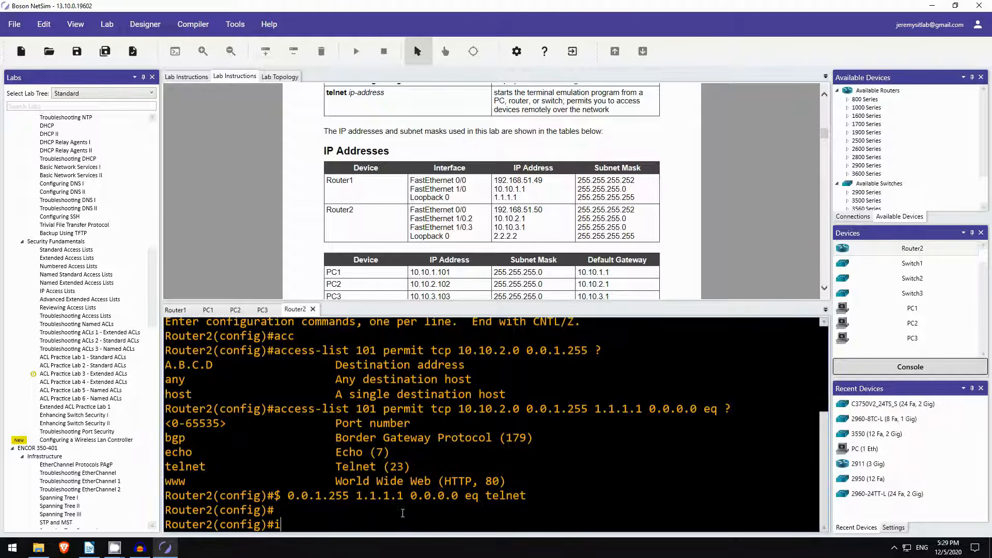
text(nt f0/0)
key(Return)
text(ip acc)
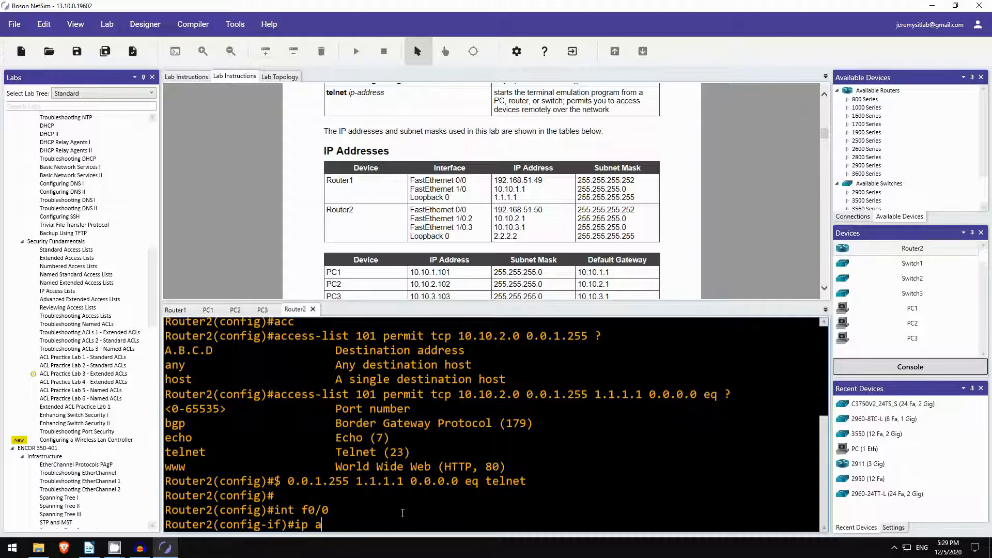
key(Tab)
text(101 )
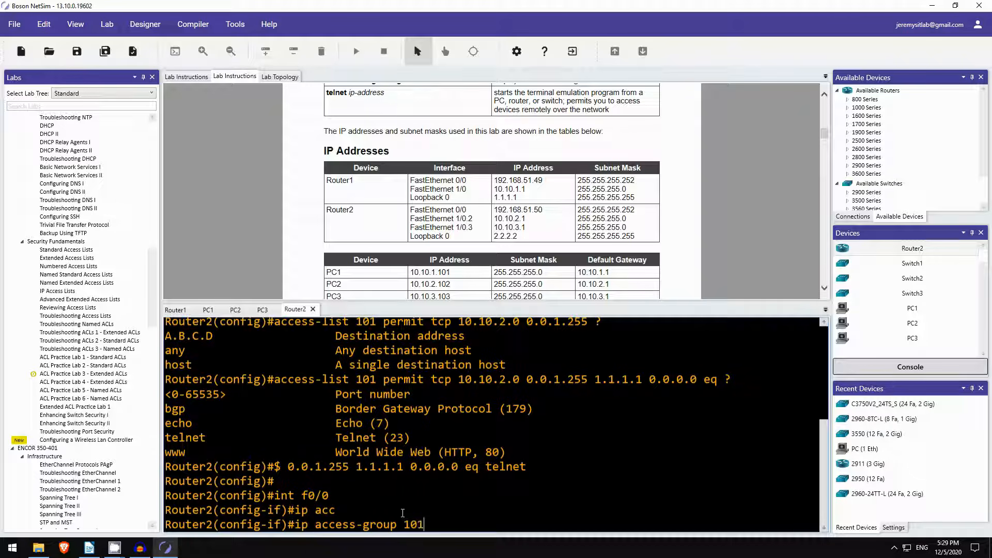
text(out)
key(Return)
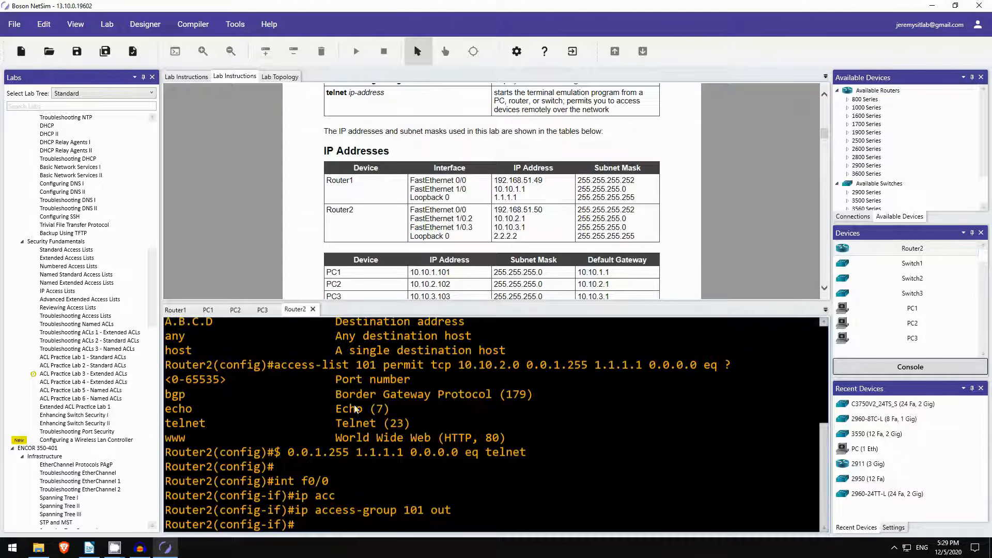
From PC2, ping 1.1.1.1 and observe the timeouts with 100% loss.
click(235, 310)
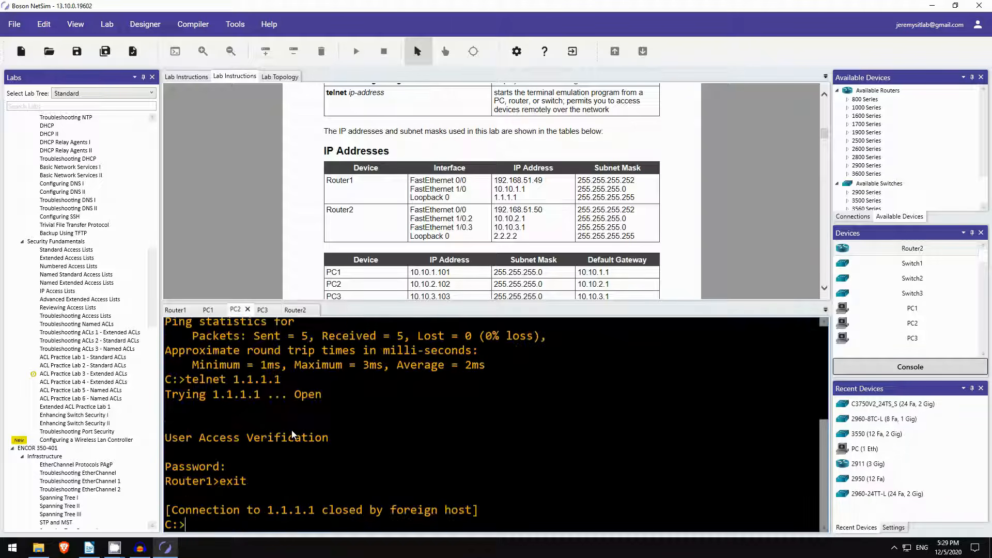
key(Return)
text(ping )
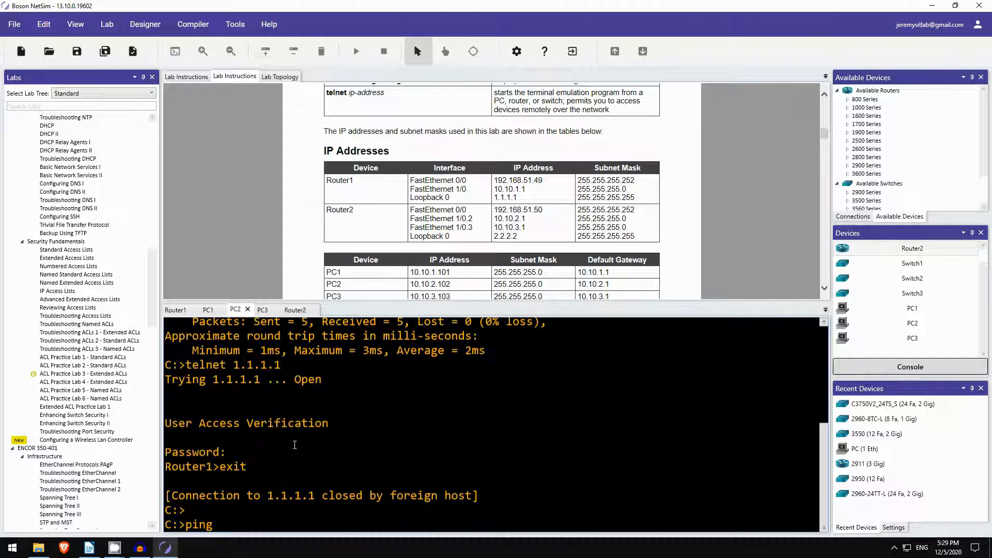
text(1.1.1.1)
key(Return)
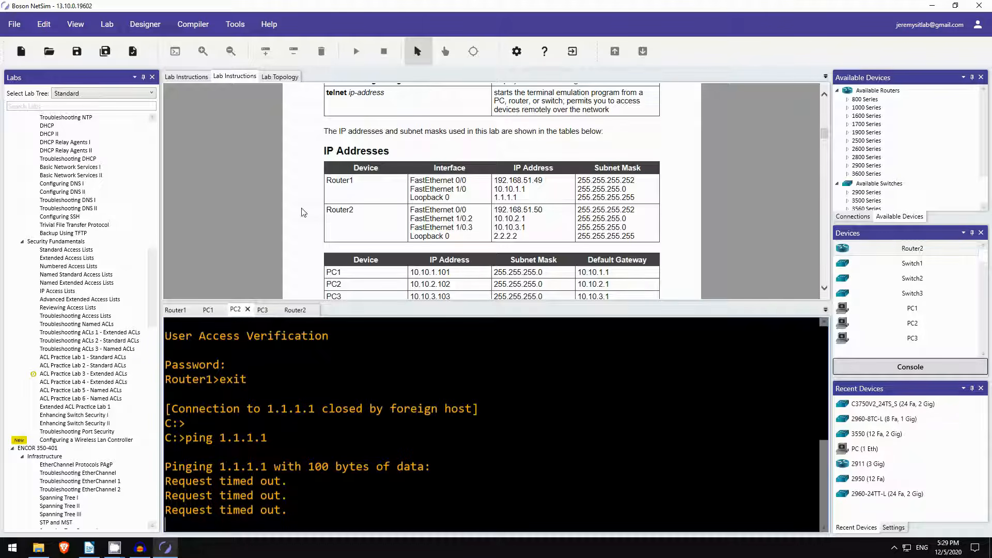
scroll(312, 184, up, 3)
scroll(313, 183, down, 2)
scroll(312, 183, down, 6)
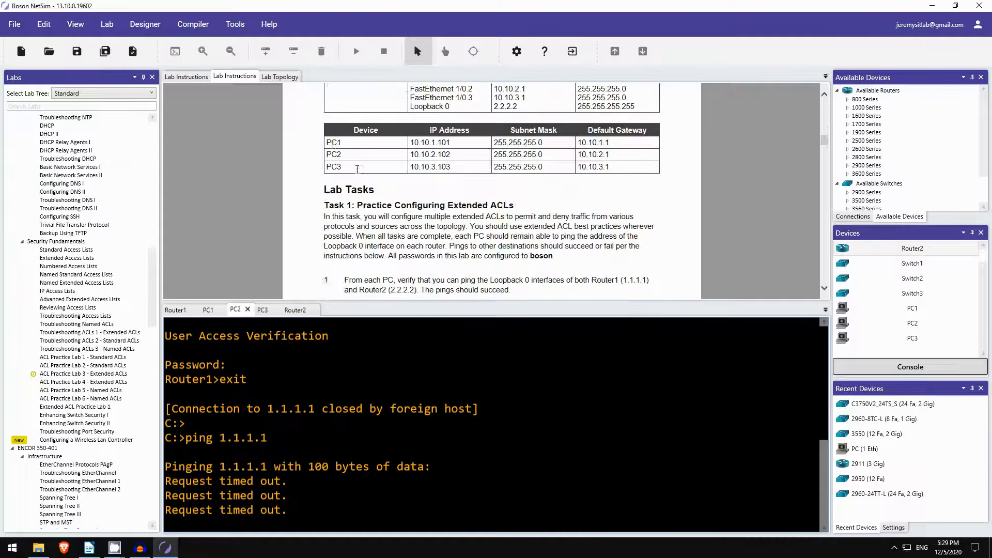